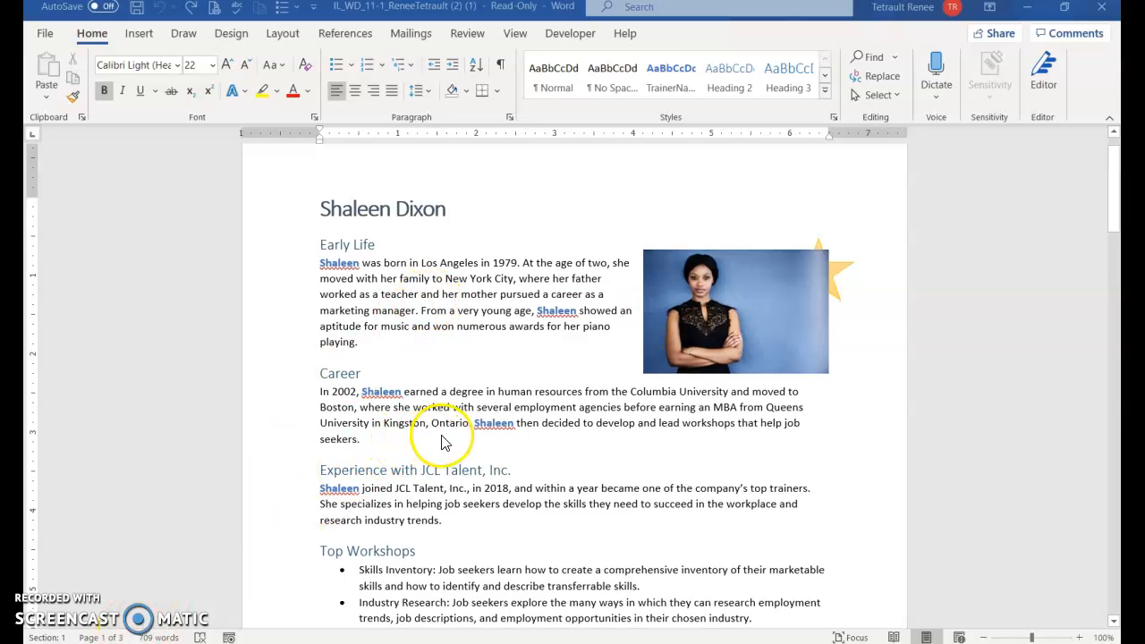
Check the line and page break settings of the "Research the Employer" heading.
scroll(438, 443, down, 5)
scroll(441, 443, down, 8)
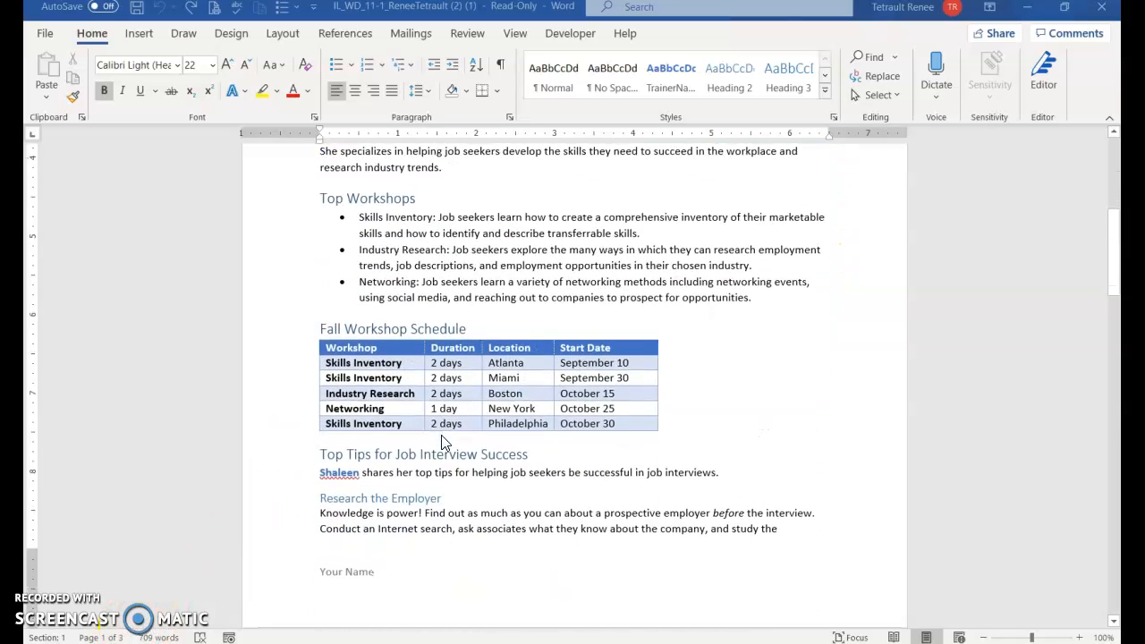
click(450, 274)
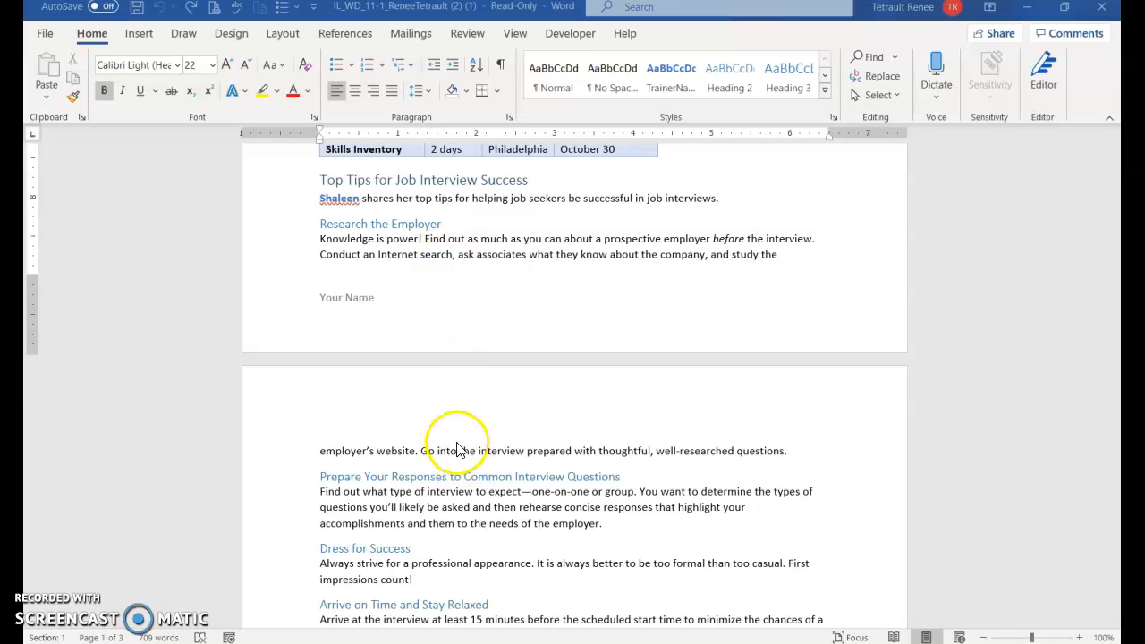
click(415, 224)
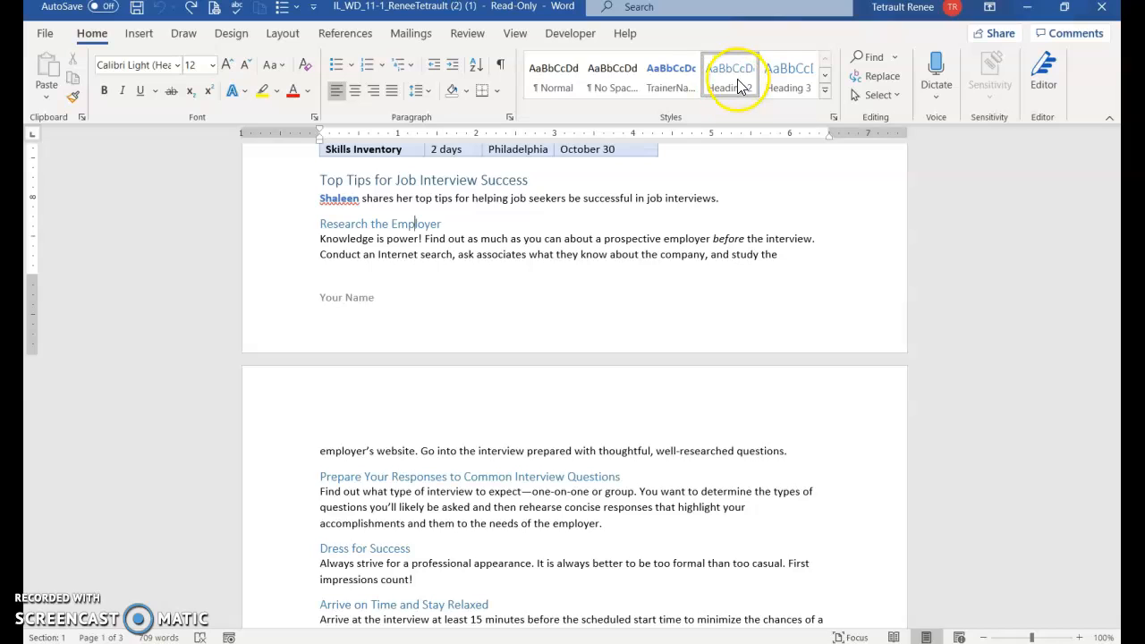
click(510, 119)
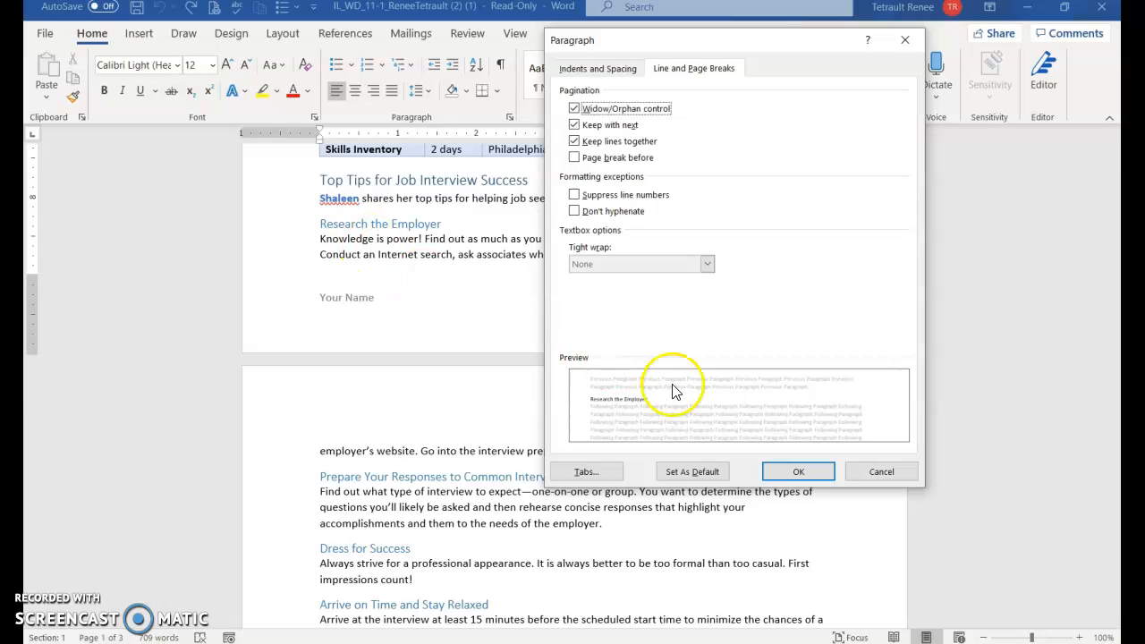
click(817, 476)
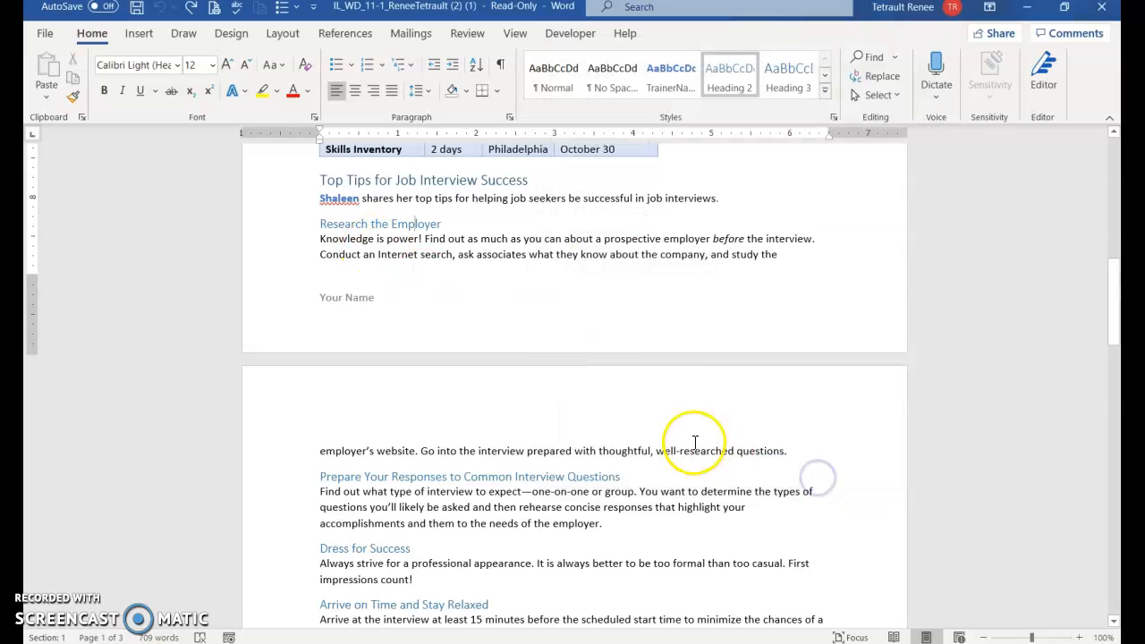
Turn on Keep lines together for the body paragraph under the "Research the Employer" heading.
click(595, 239)
click(506, 239)
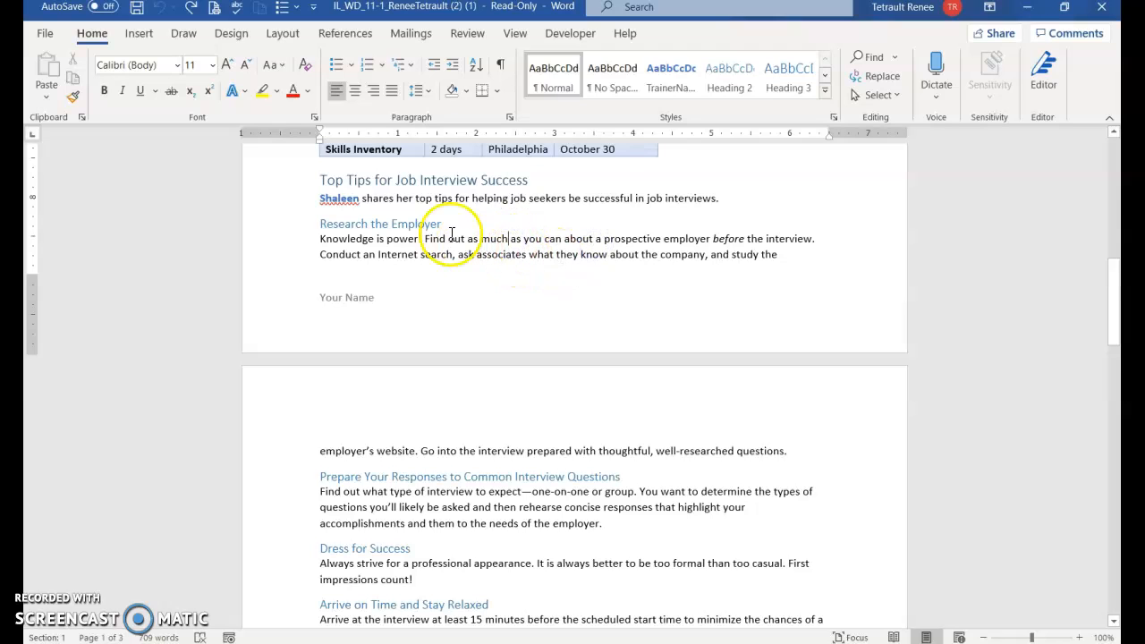
click(510, 117)
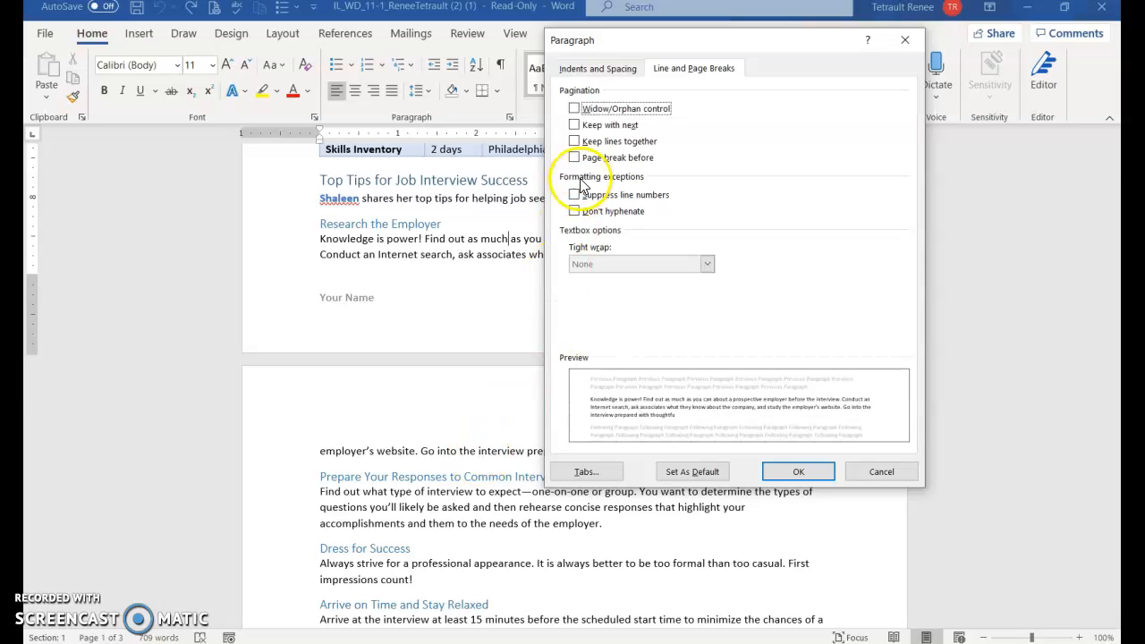
click(574, 143)
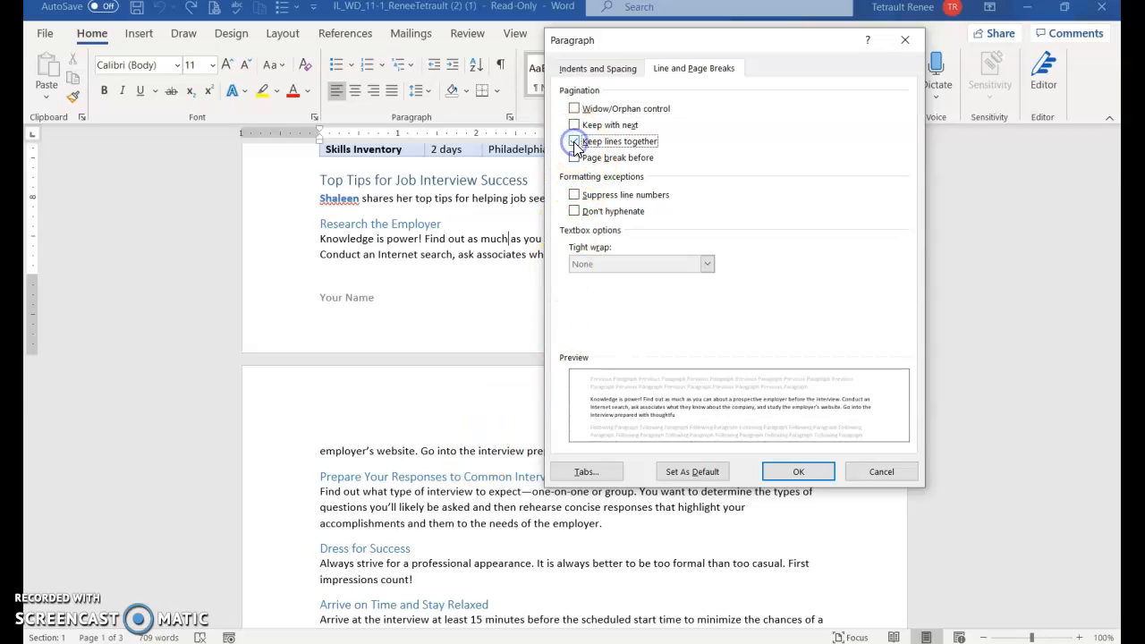
click(775, 475)
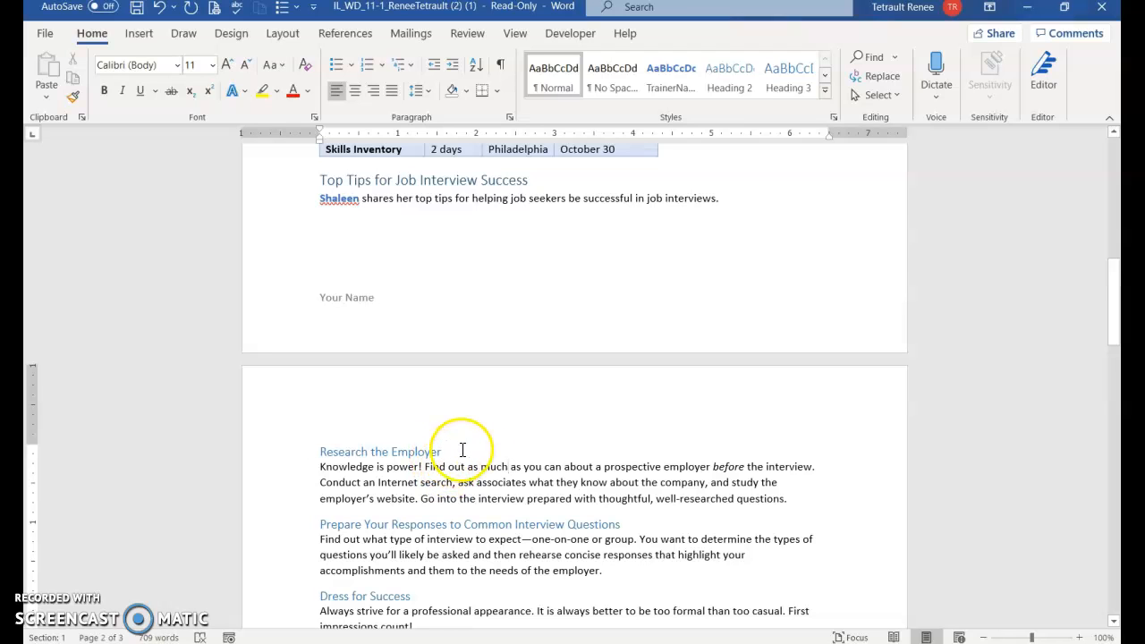
Apply Page break before to the "Top Tips for Job Interview Success" heading.
scroll(538, 490, up, 2)
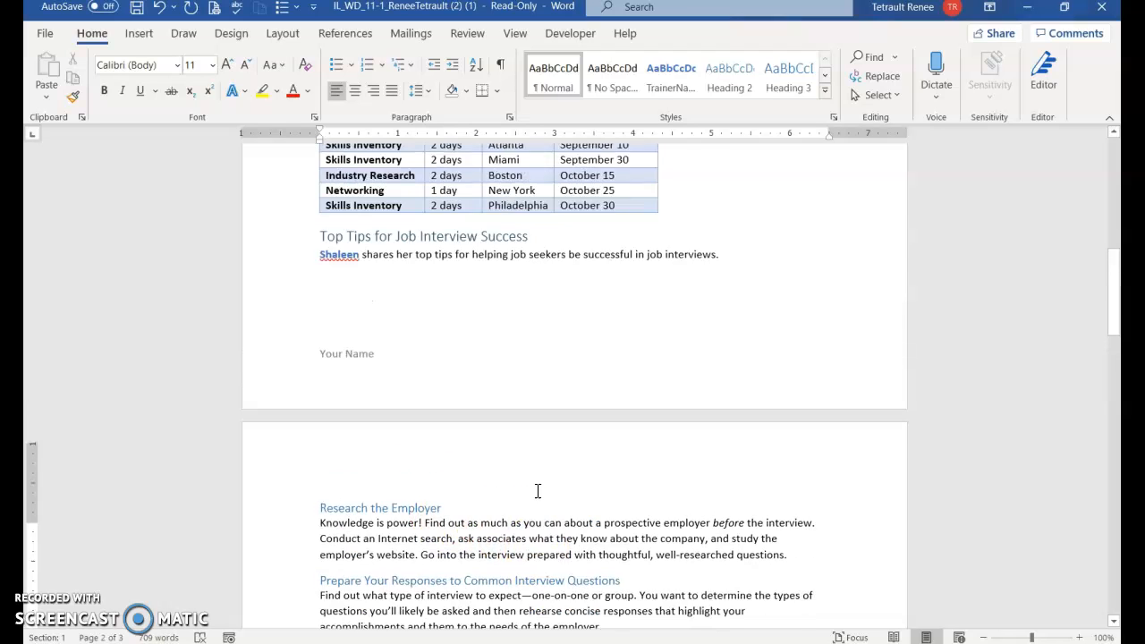
scroll(537, 490, up, 1)
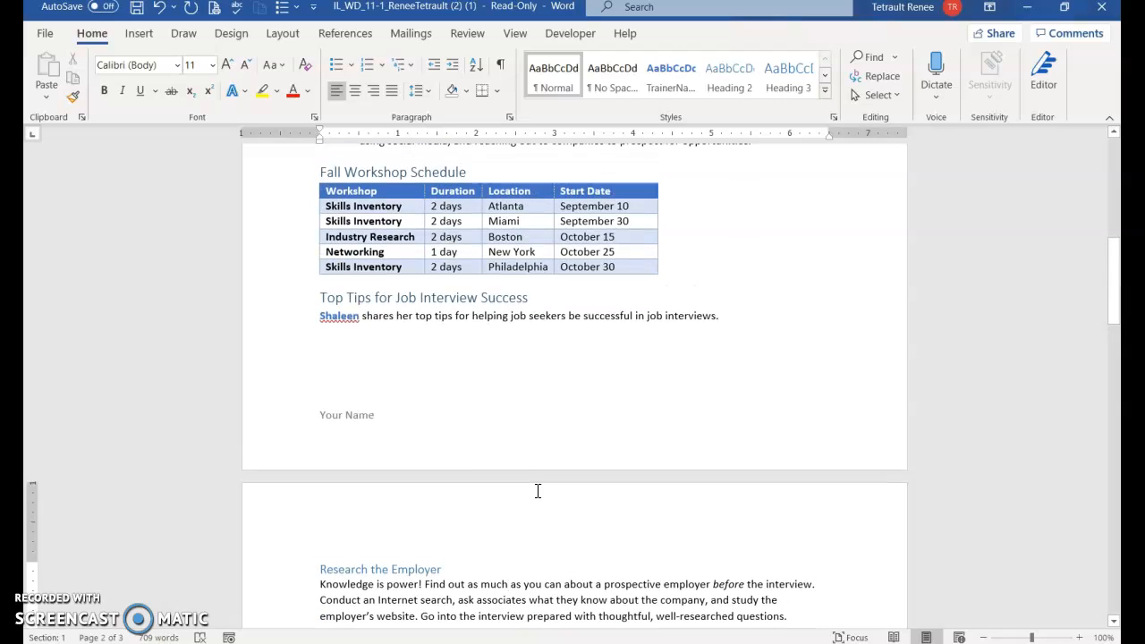
click(322, 298)
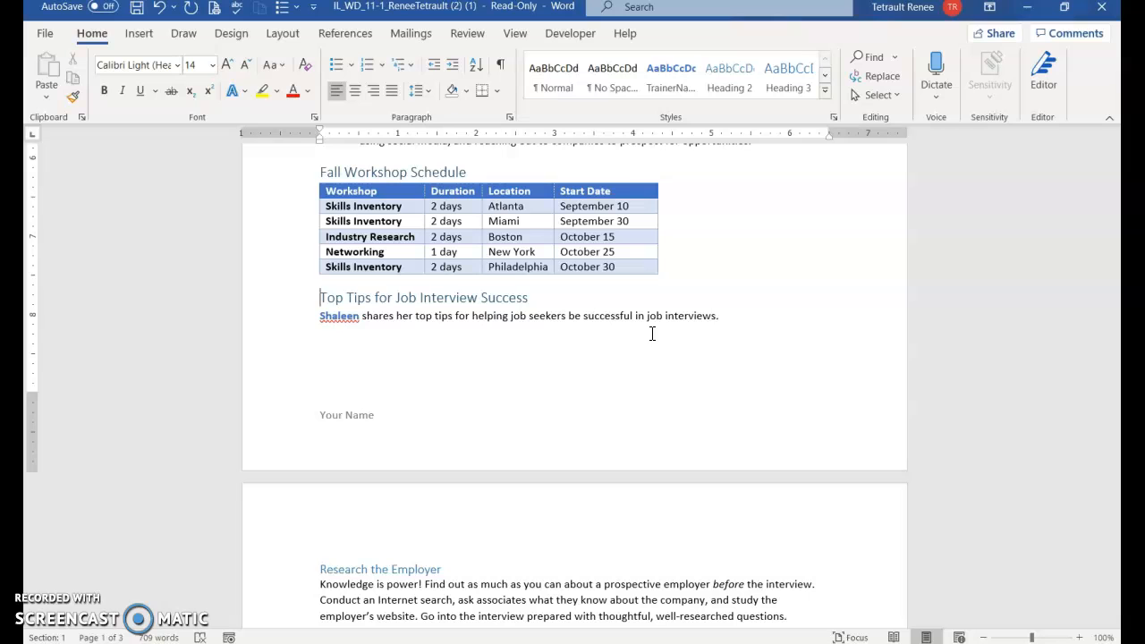
click(512, 118)
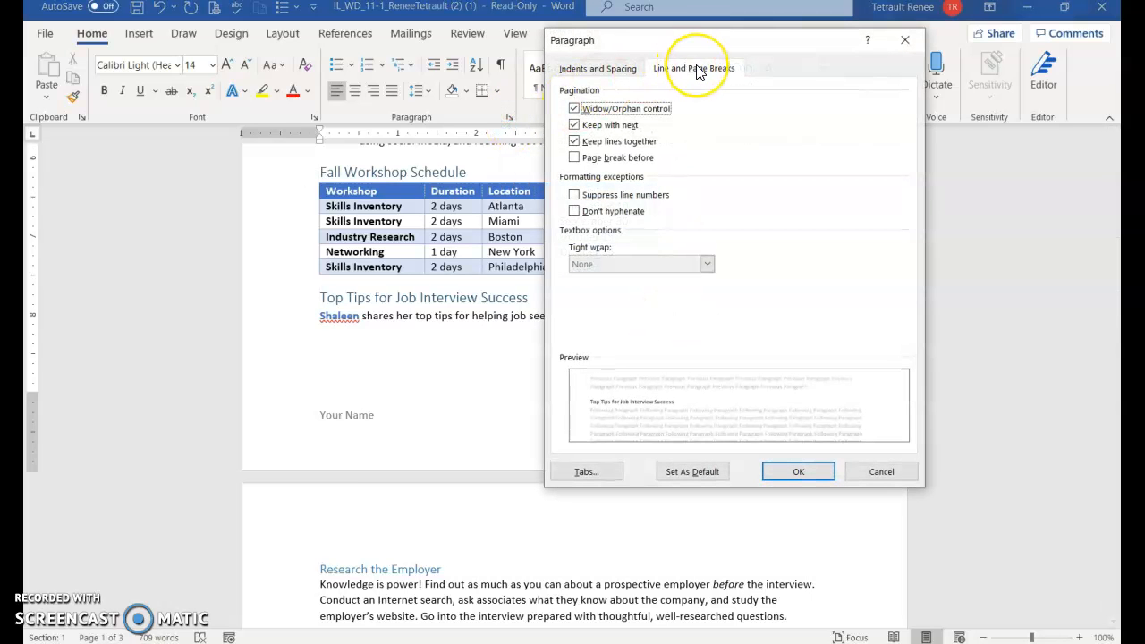
click(574, 159)
click(823, 473)
Turn on Widow/Orphan control for the body paragraph under the "Send a Thank-You Note or Email" heading.
scroll(463, 485, down, 4)
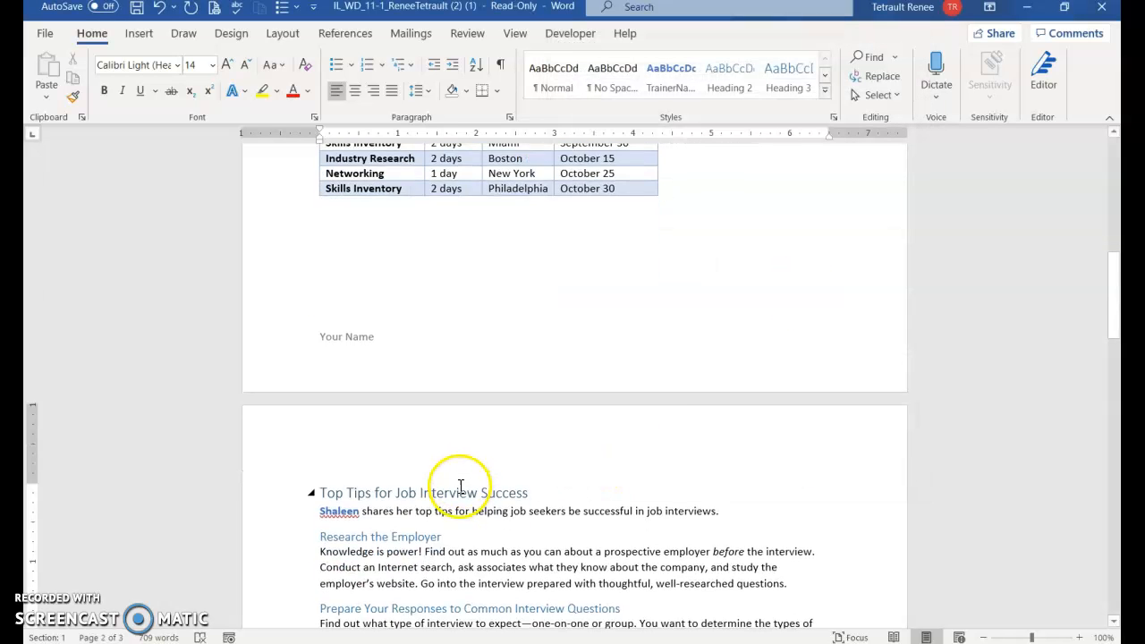
scroll(463, 484, down, 1)
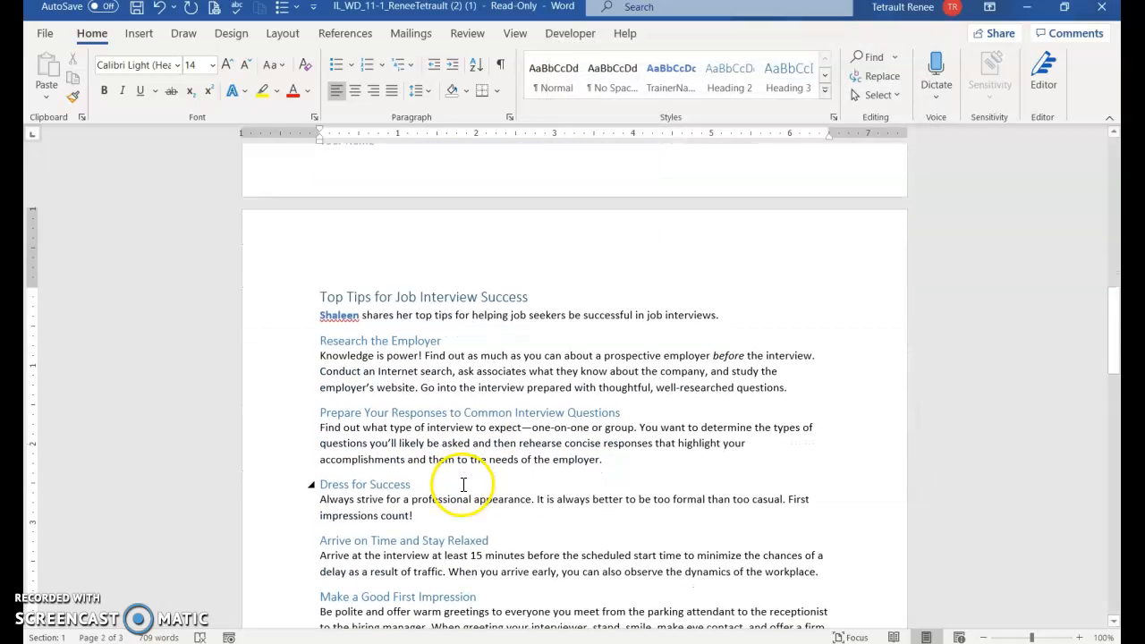
scroll(462, 484, down, 4)
scroll(472, 488, down, 6)
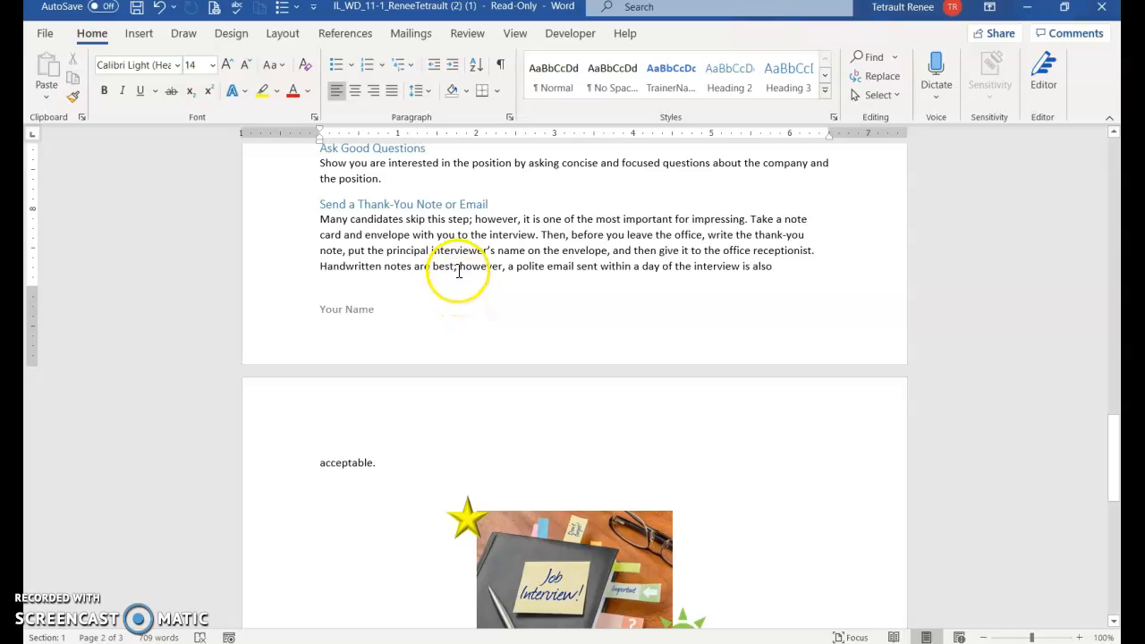
click(539, 220)
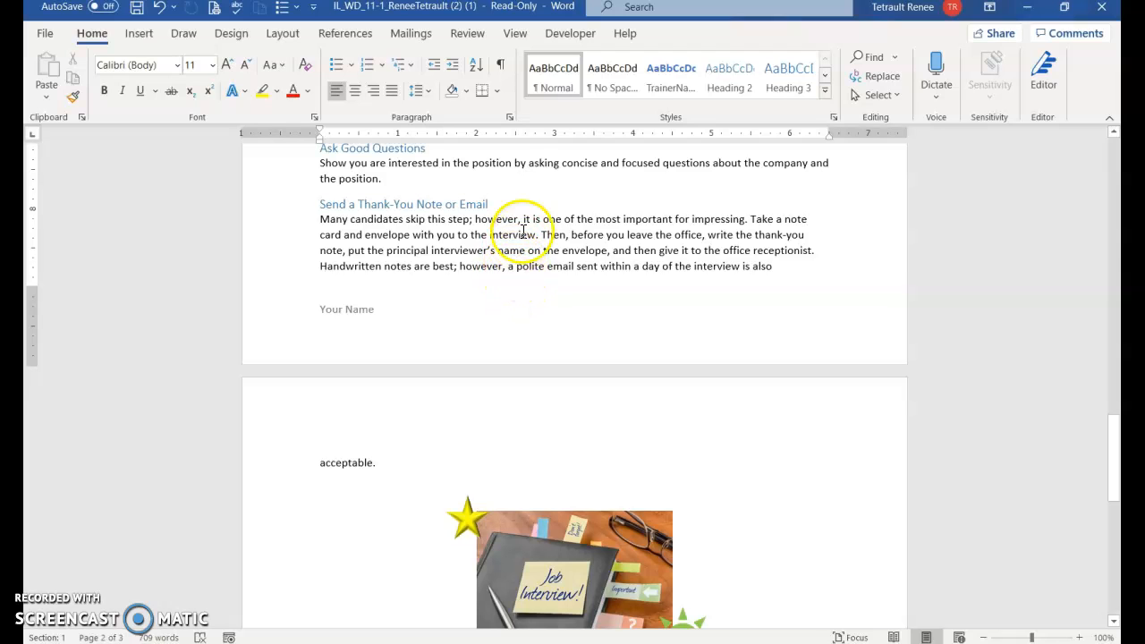
click(509, 120)
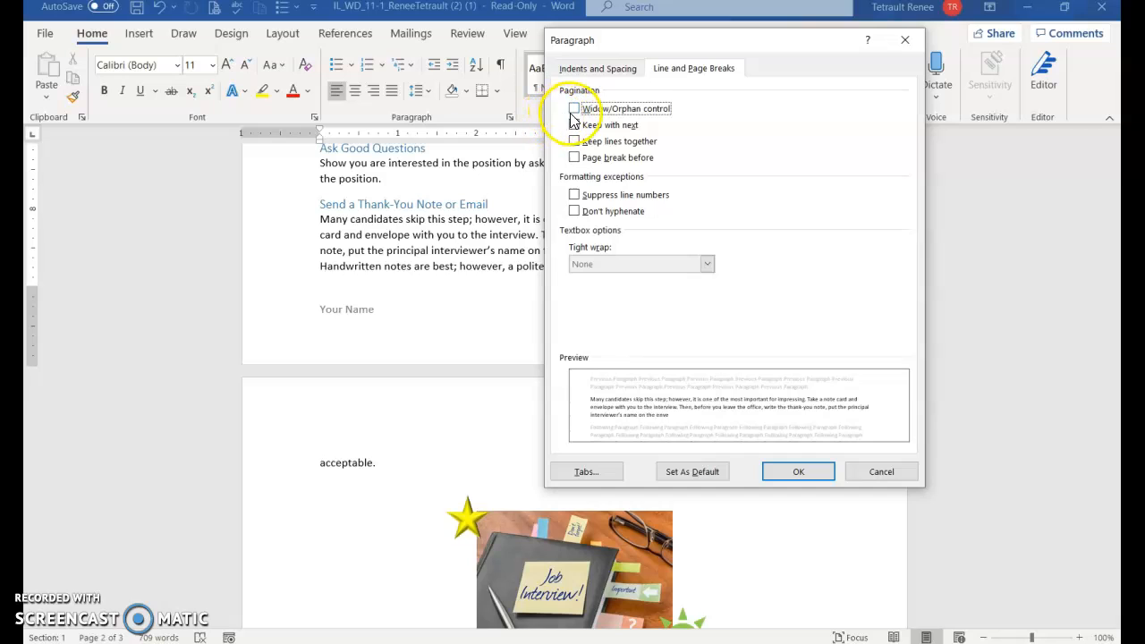
click(574, 111)
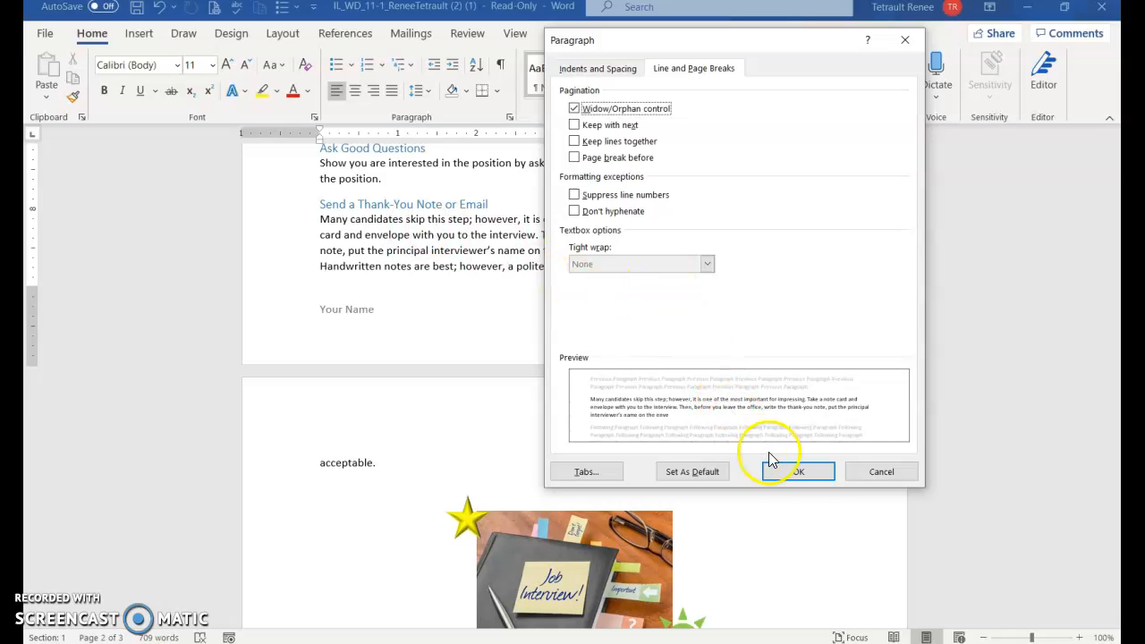
click(821, 476)
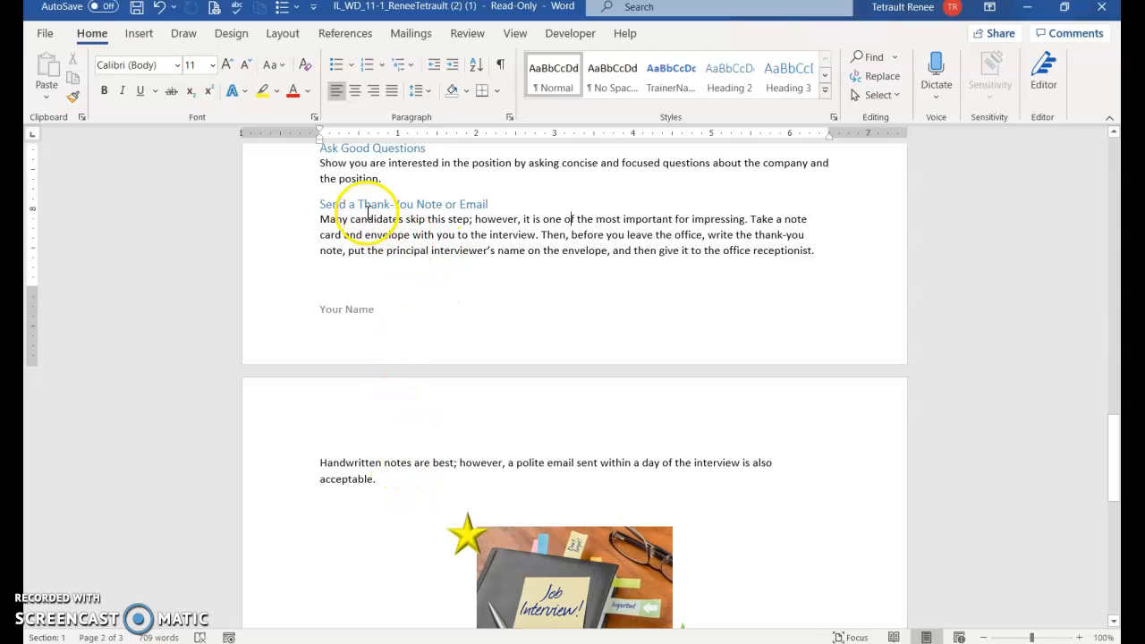
Check the line and page break settings of the "Send a Thank-You Note or Email" heading without changing them.
click(324, 206)
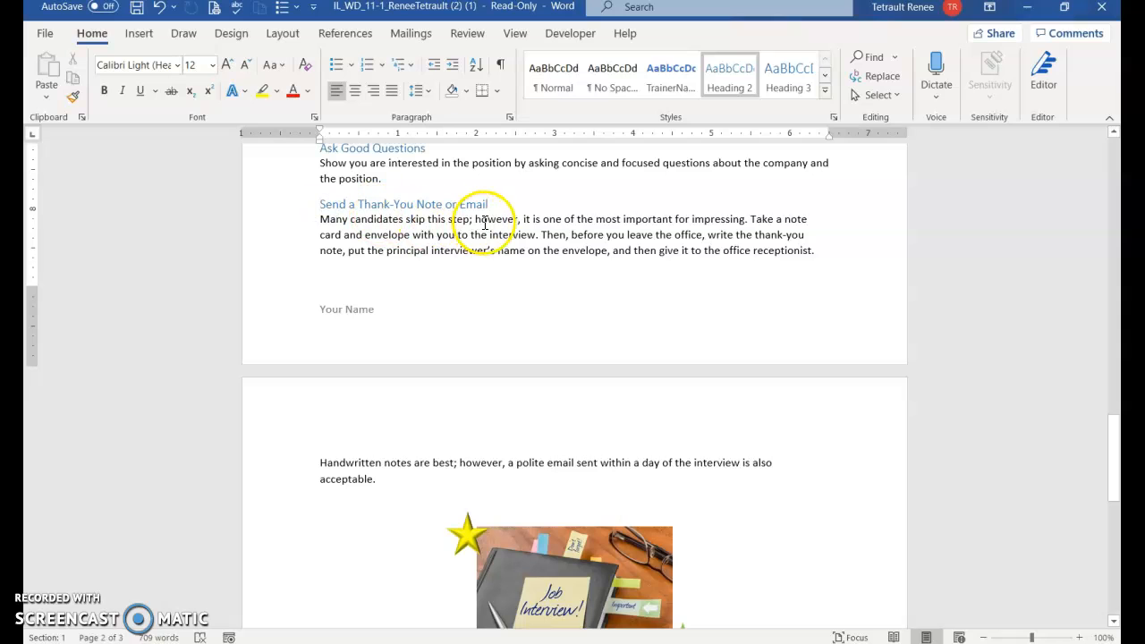
click(509, 117)
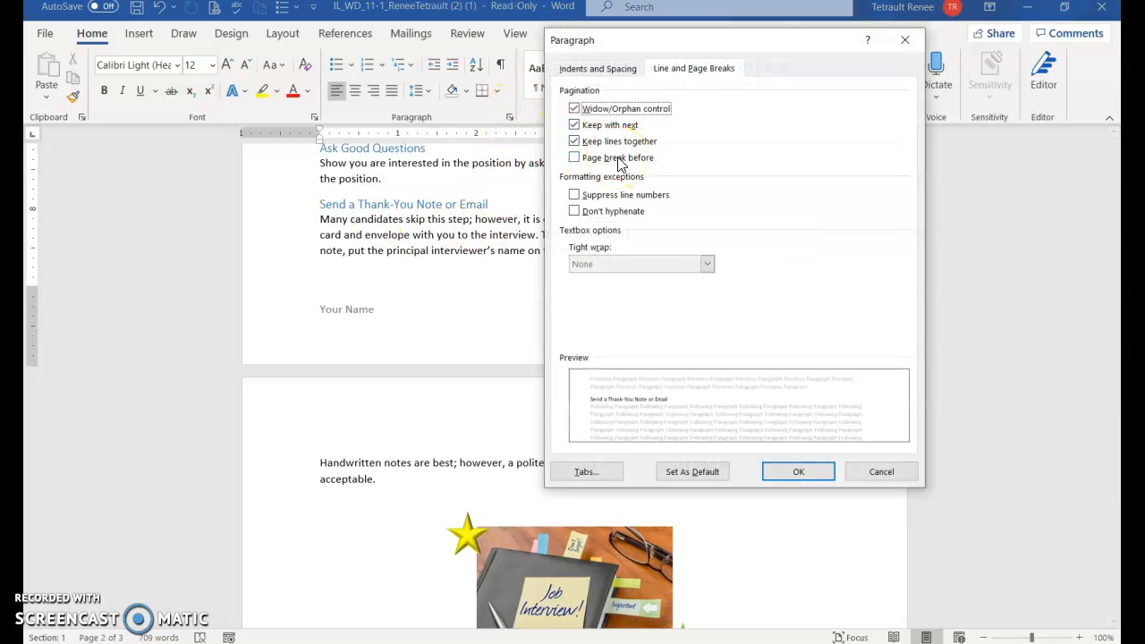
click(879, 471)
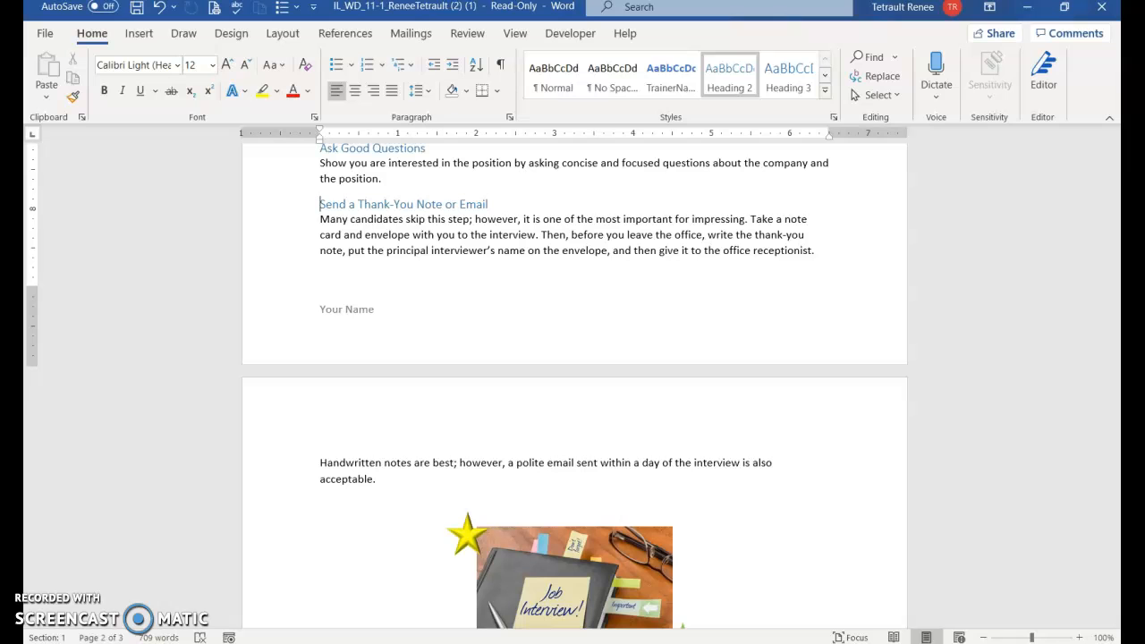
Format the last sentence of the Early Life paragraph, starting "From a very young age" and including its paragraph mark, as hidden text.
key(ctrl+Home)
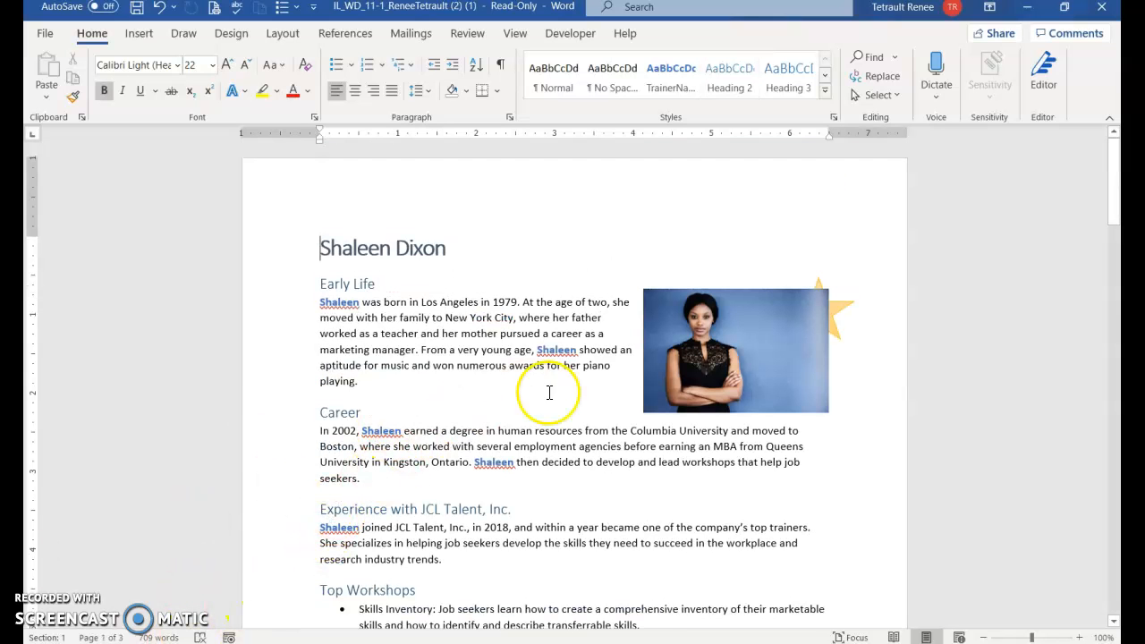
click(424, 356)
drag(424, 356, 361, 389)
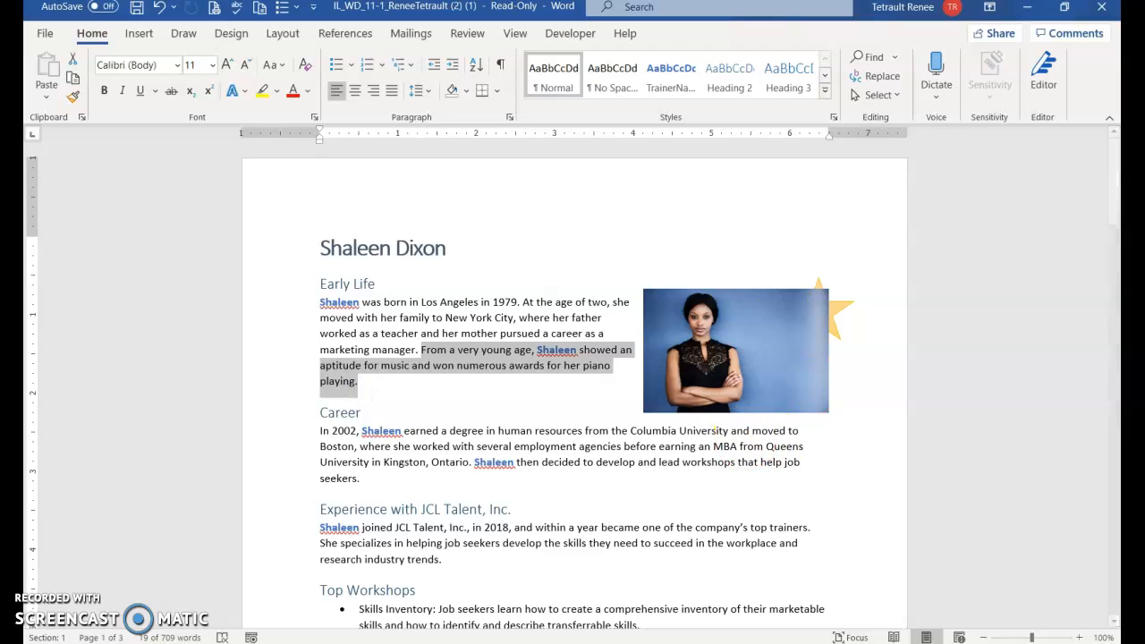
click(502, 68)
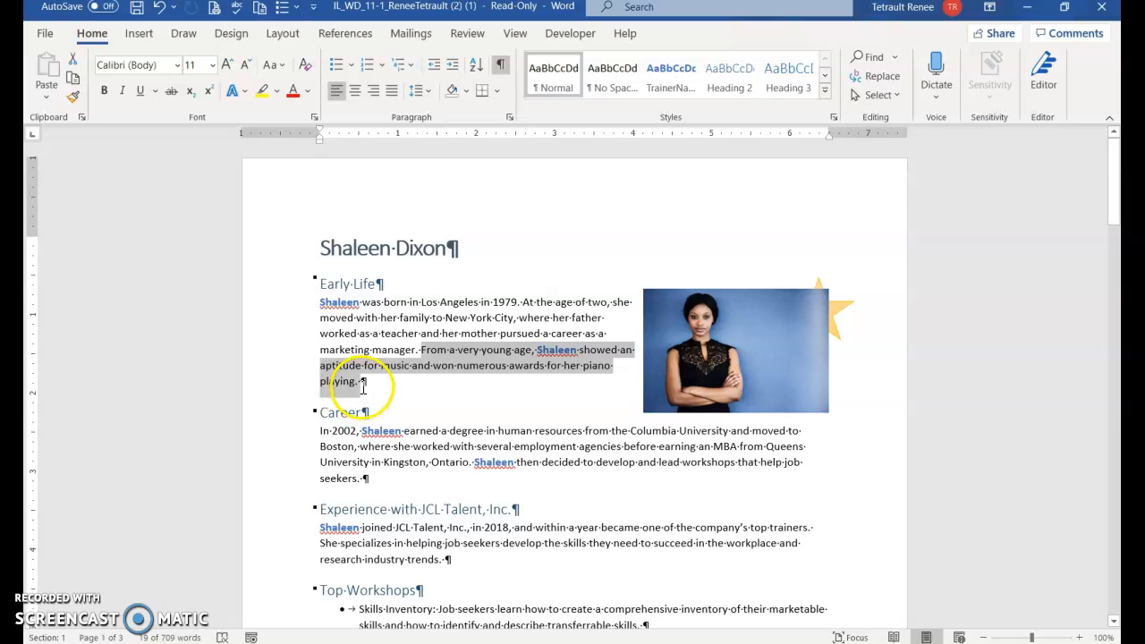
click(502, 68)
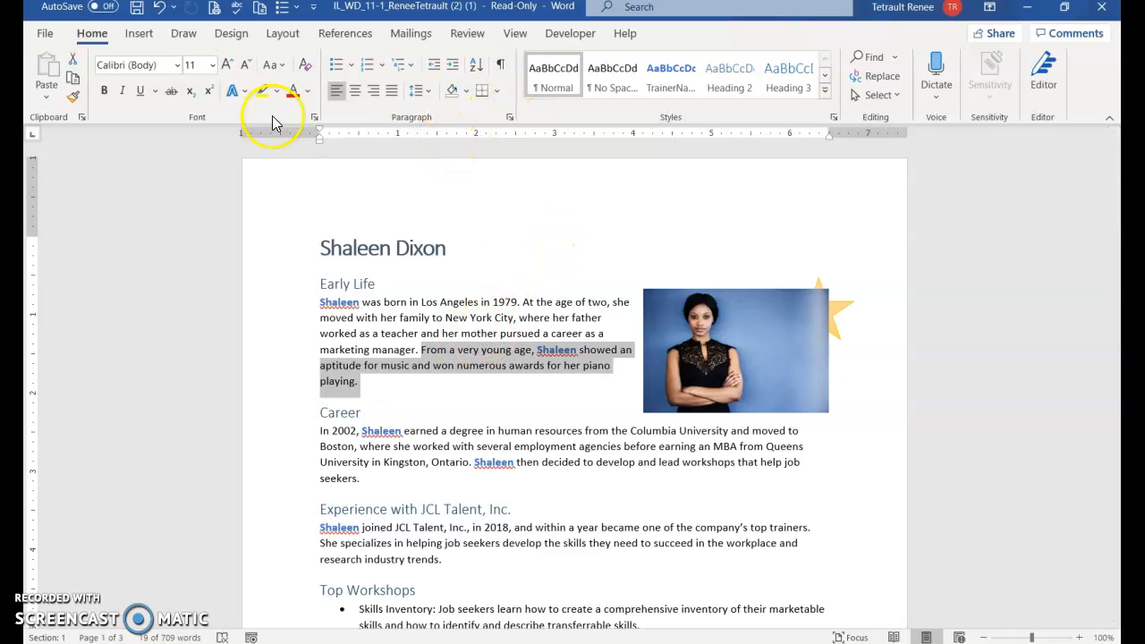
click(314, 117)
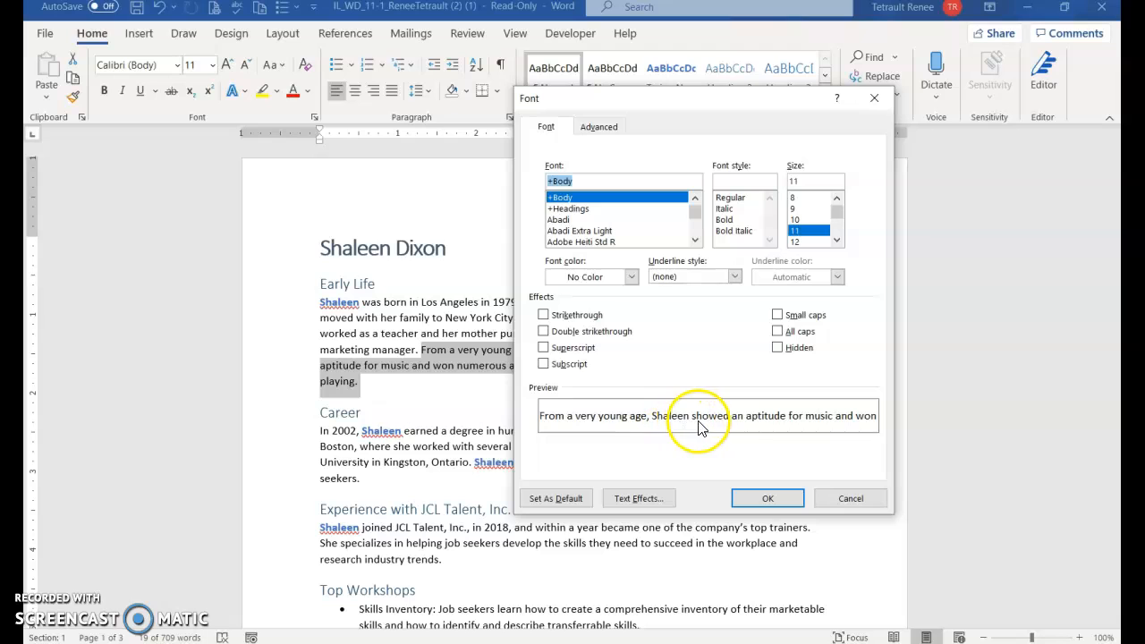
click(777, 350)
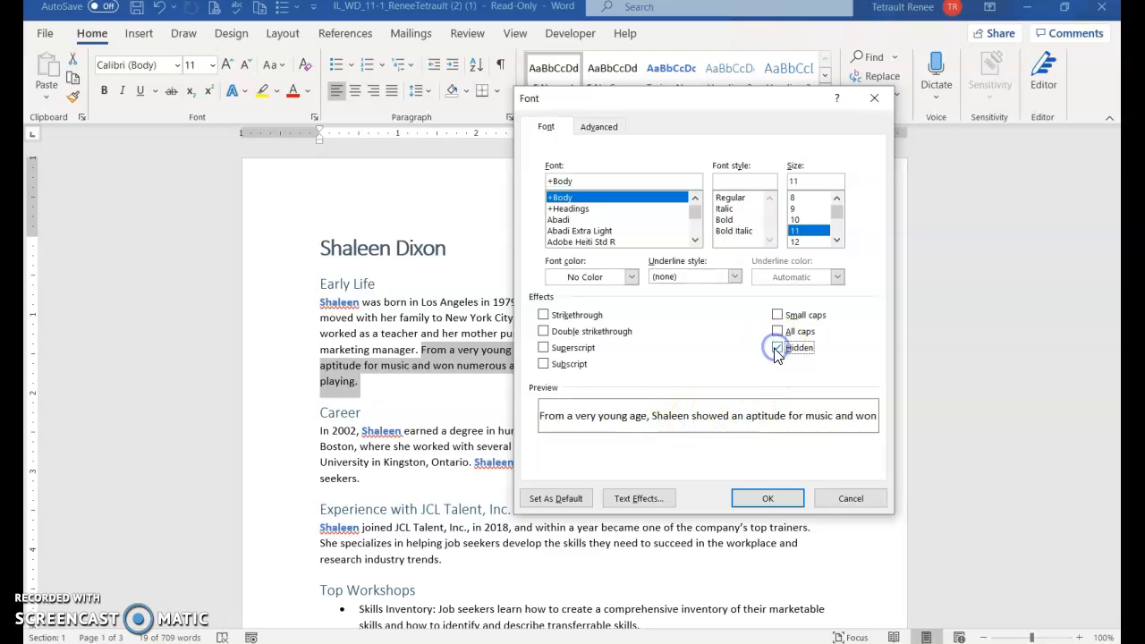
click(767, 501)
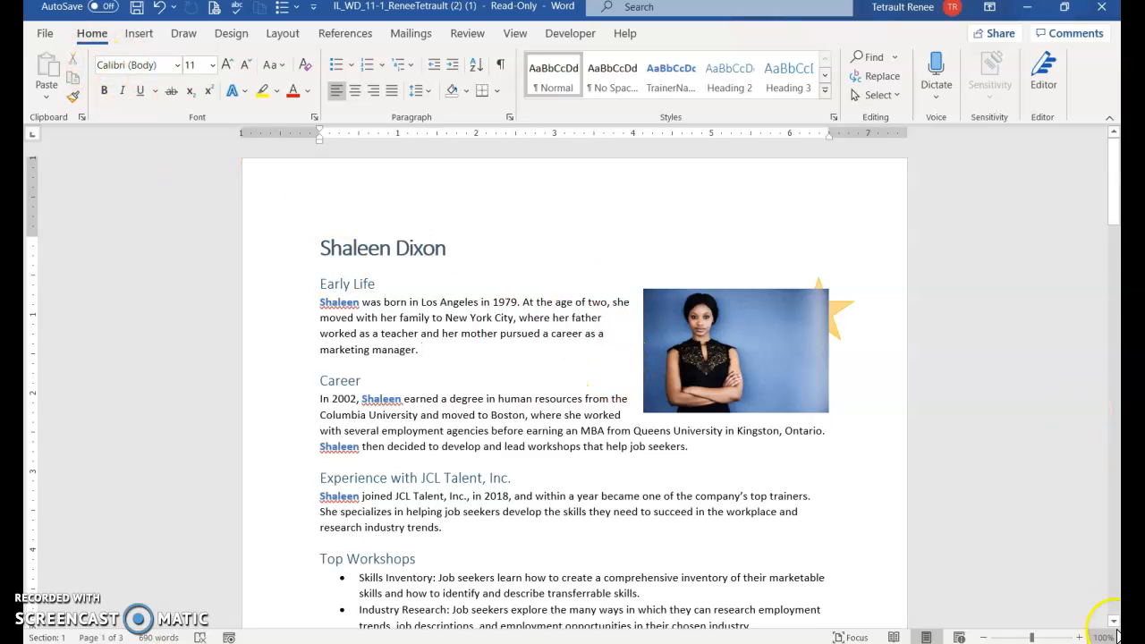
Preview the document's first page as it would print, and return to editing in the body text.
click(44, 36)
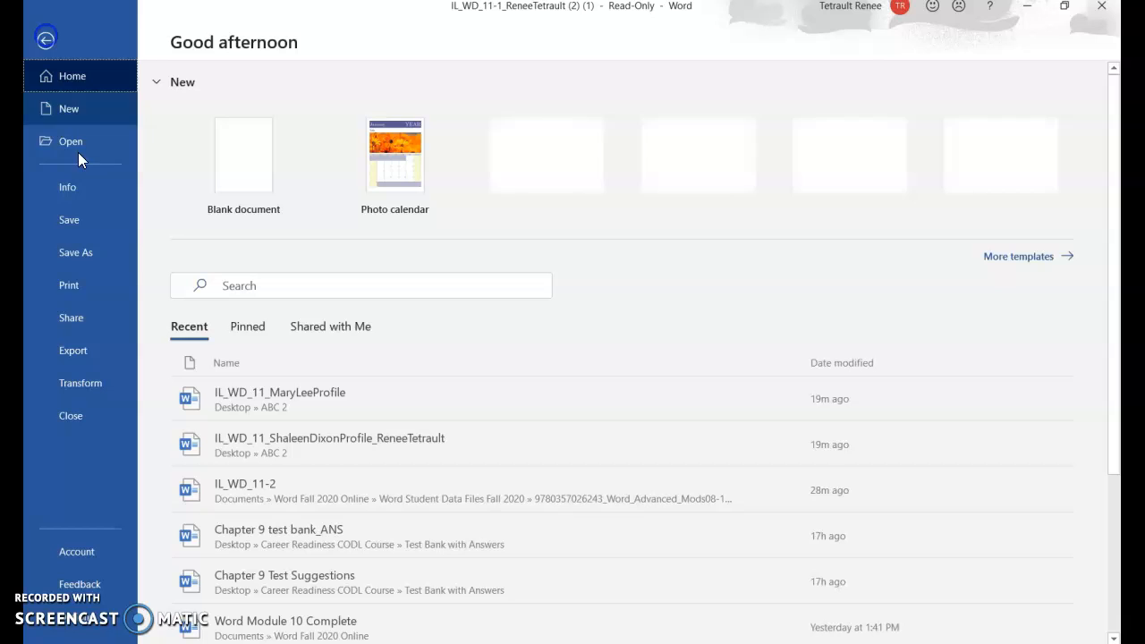
click(97, 285)
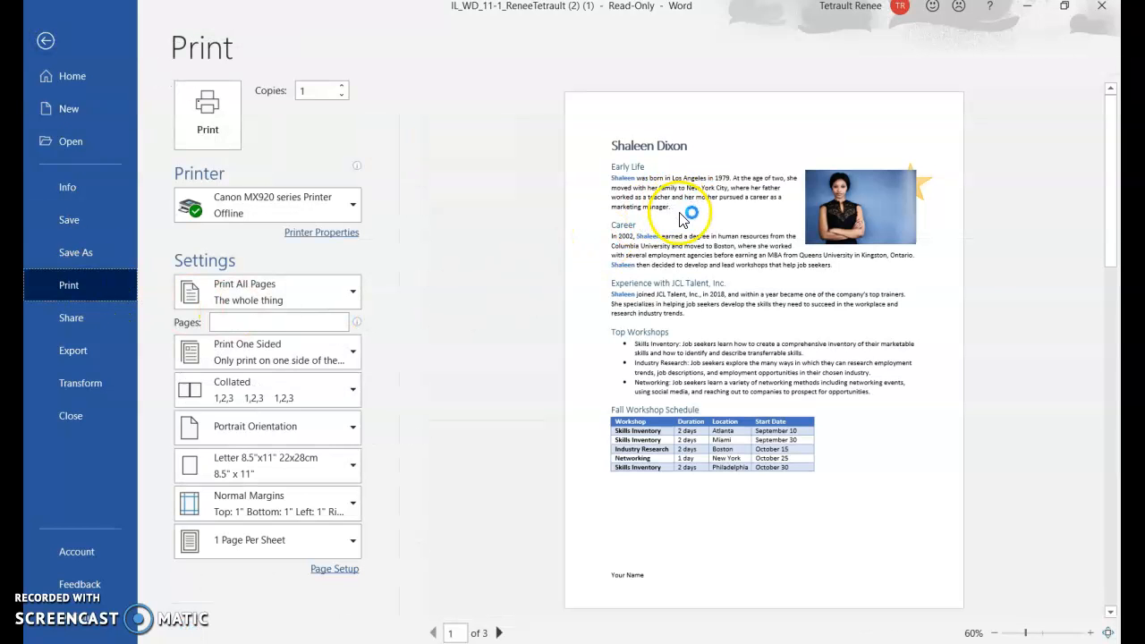
click(43, 42)
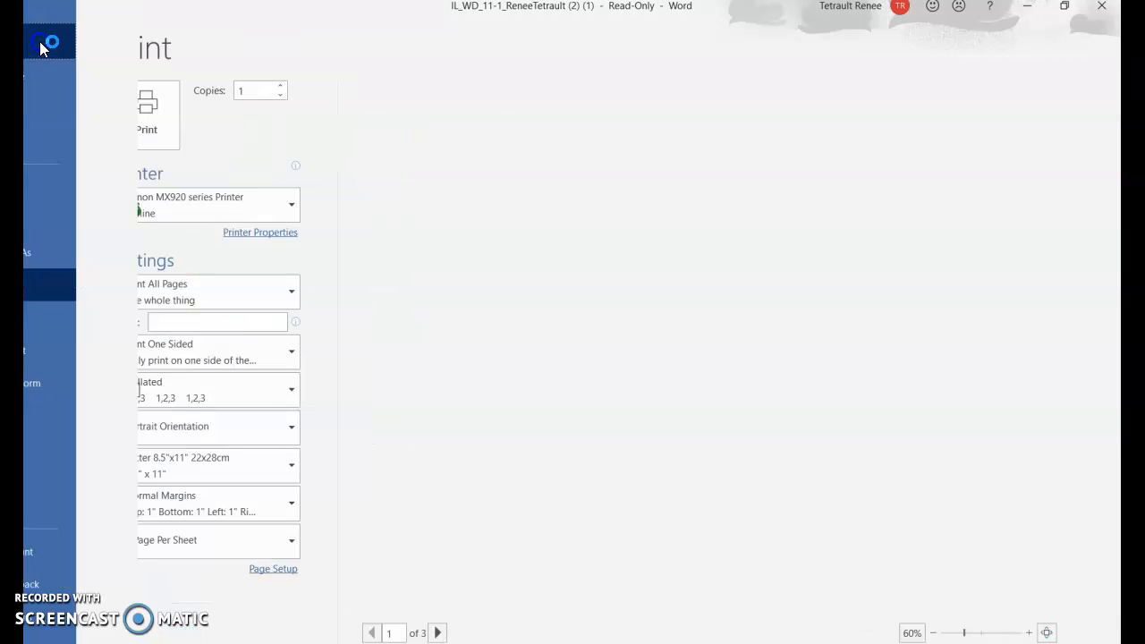
click(474, 374)
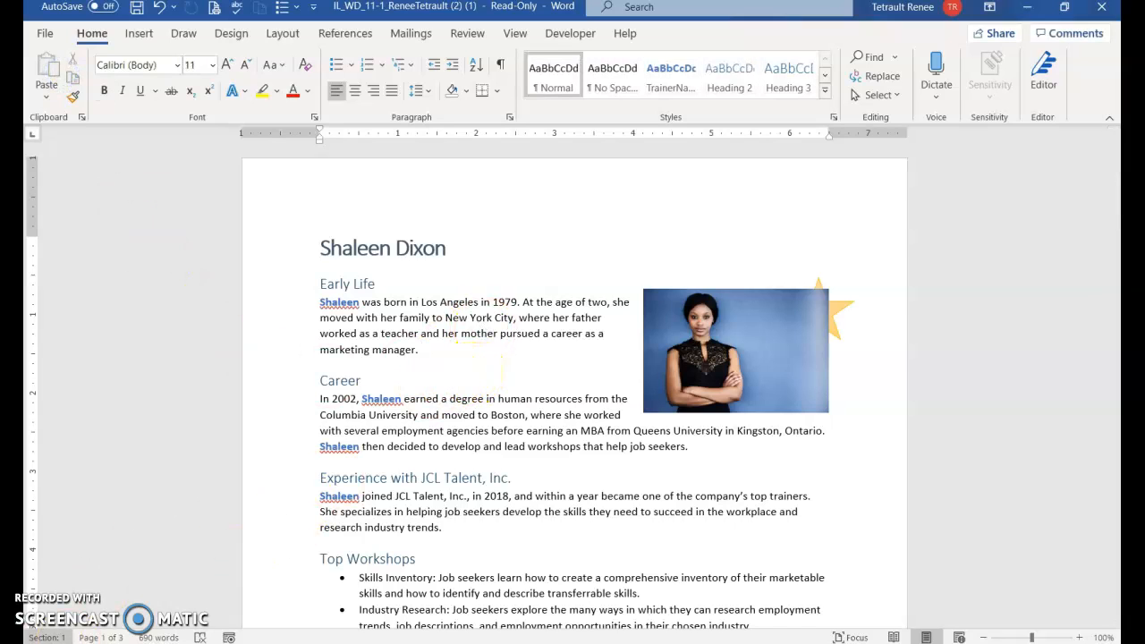
click(387, 597)
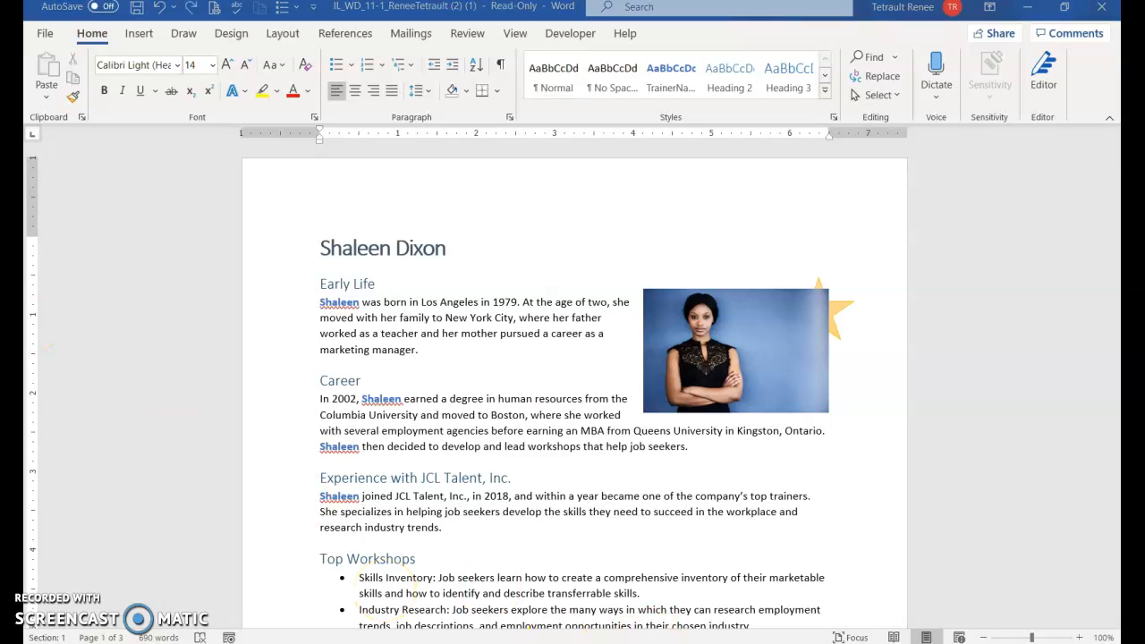
Replace the portrait photo on the first page with the Support_WD_11 picture file from the Lessons folder.
double_click(743, 391)
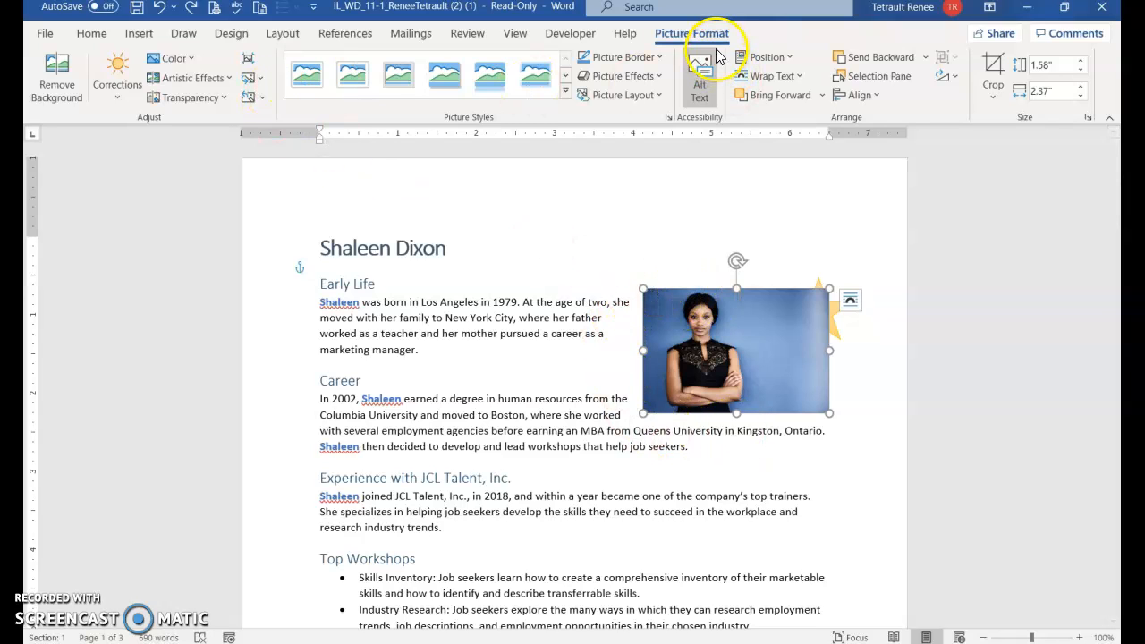
click(251, 83)
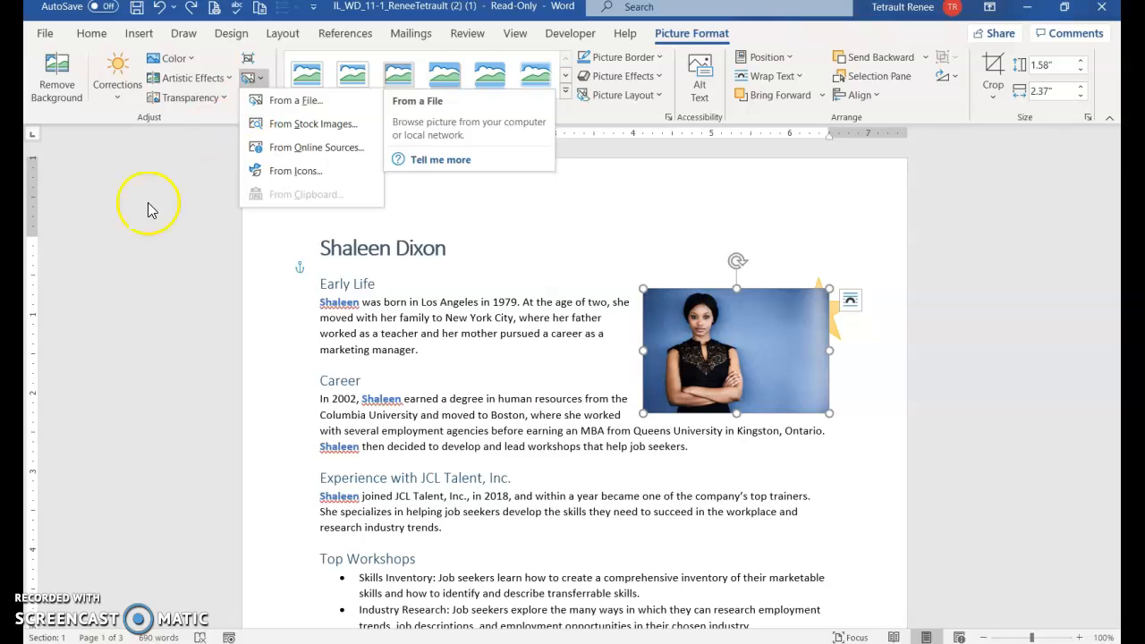
click(264, 100)
click(221, 143)
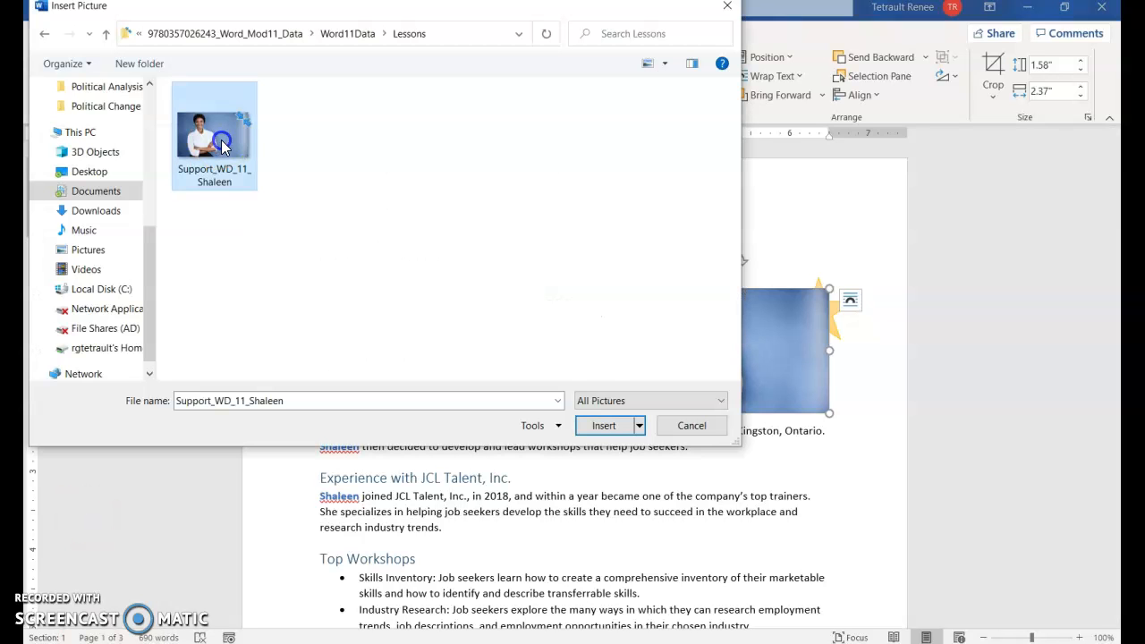
click(603, 425)
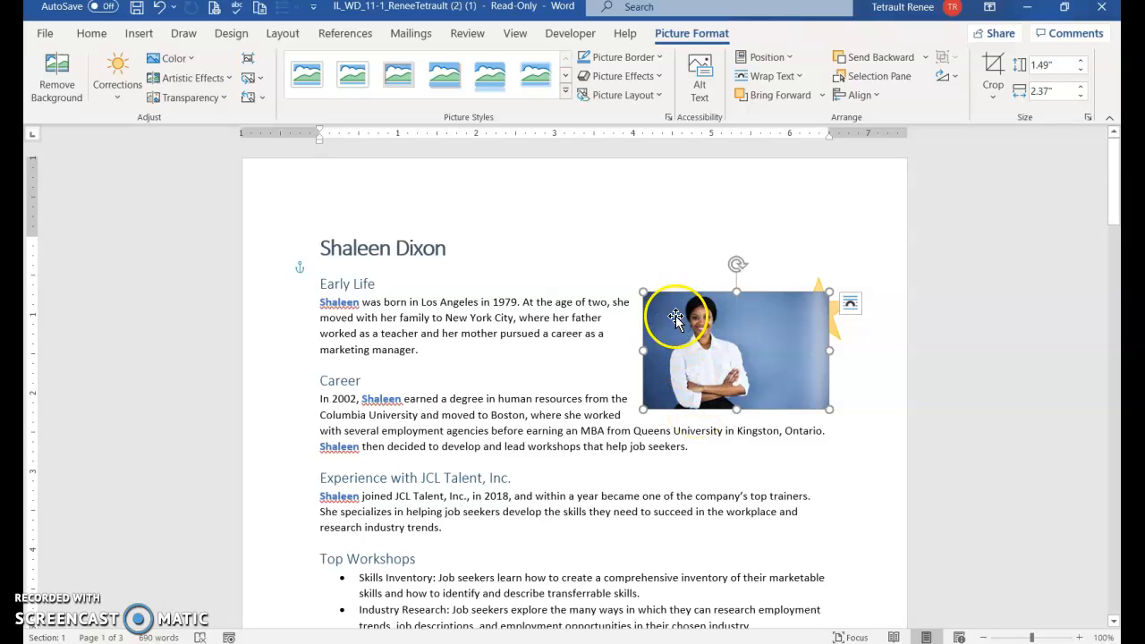
Raise the portrait photo's color saturation one preset above normal and apply the second-coolest color tone preset.
click(188, 59)
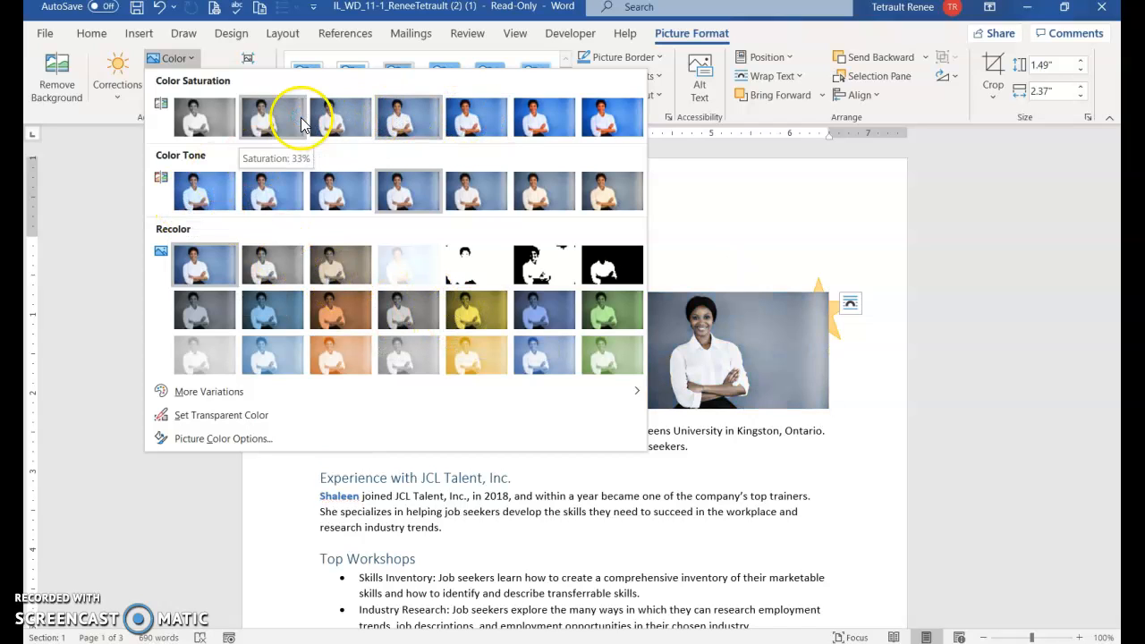
click(455, 118)
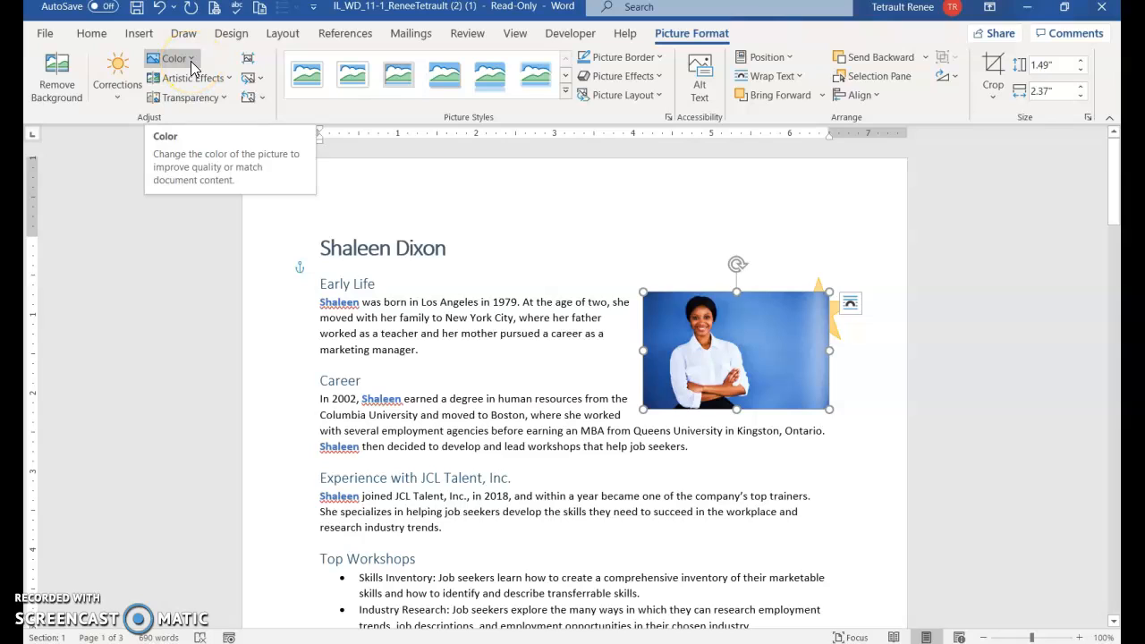
click(191, 61)
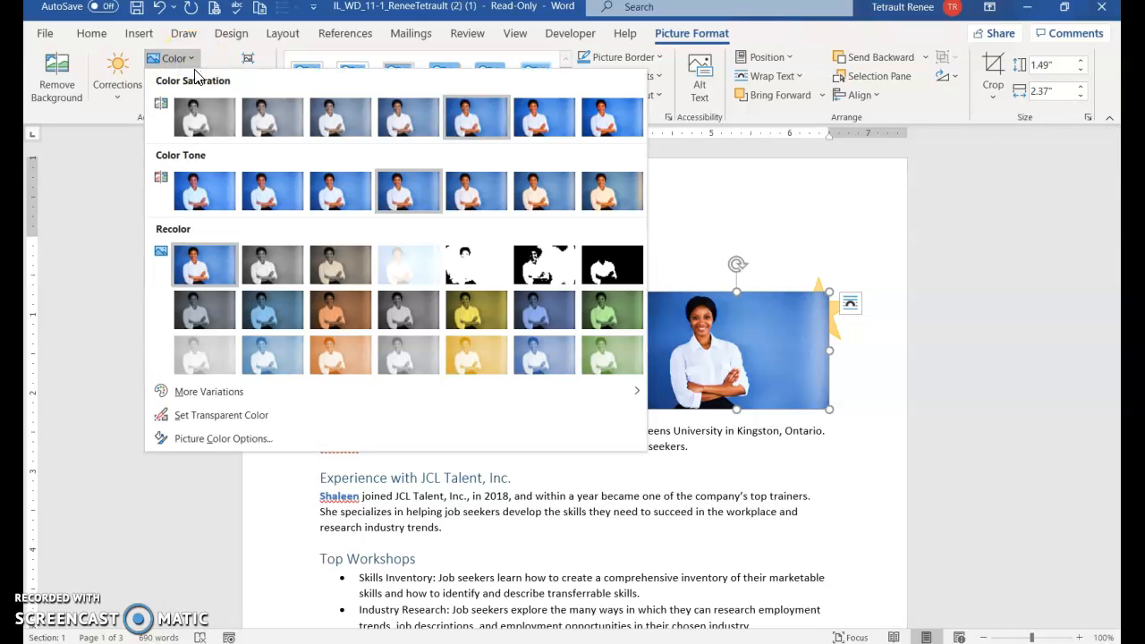
click(277, 202)
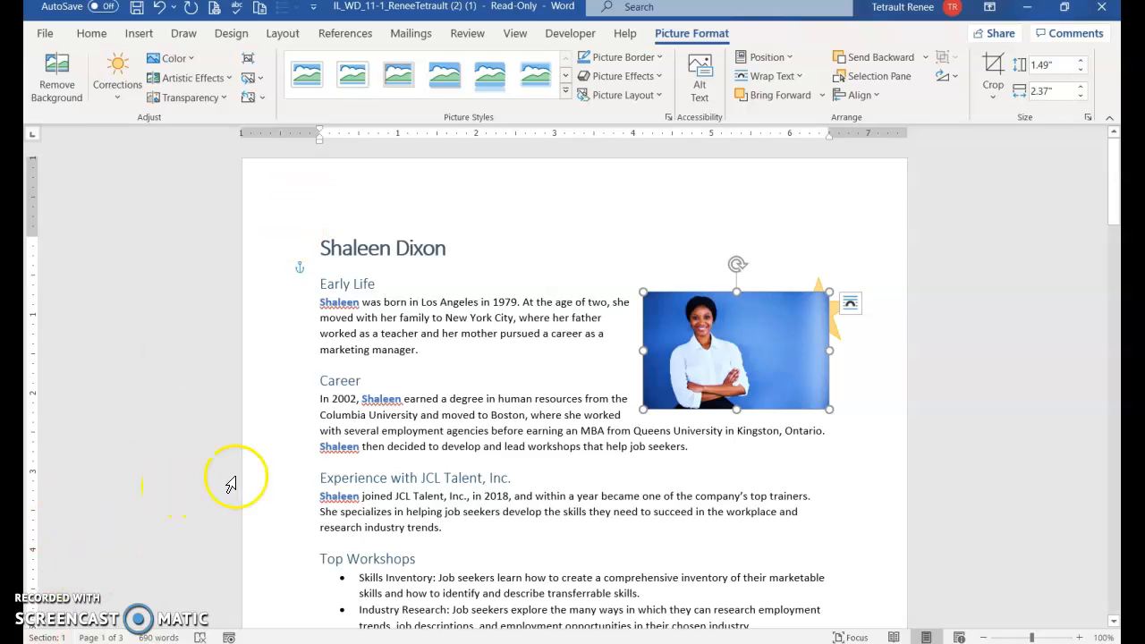
click(401, 473)
Apply the Cement artistic effect to the "Job Interview!" picture on the last page.
scroll(403, 465, down, 1)
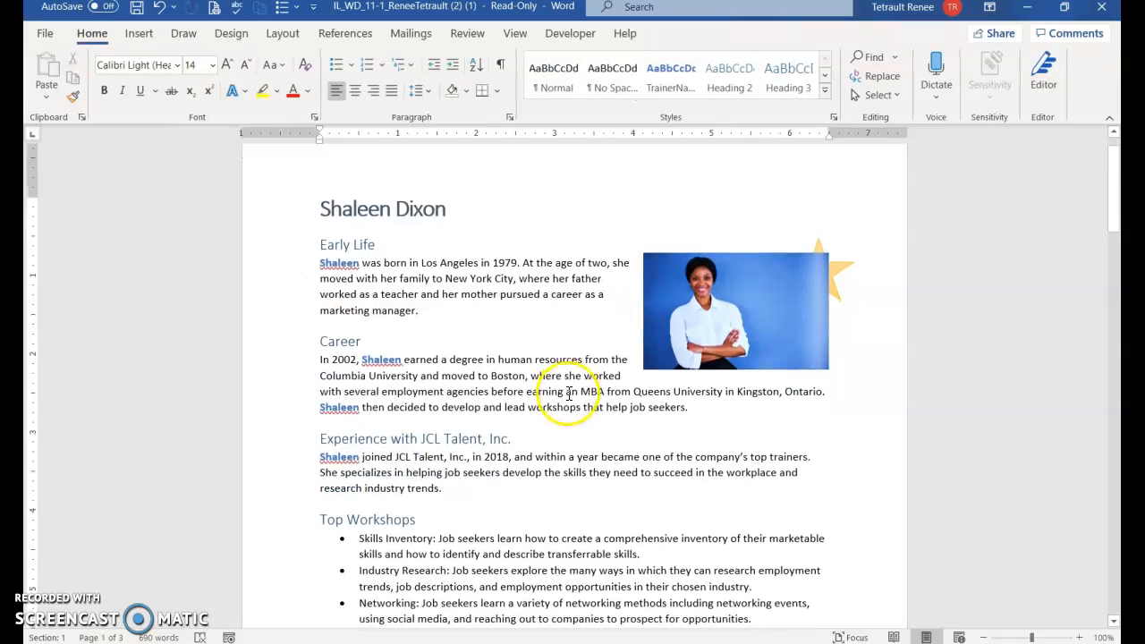
scroll(569, 394, down, 20)
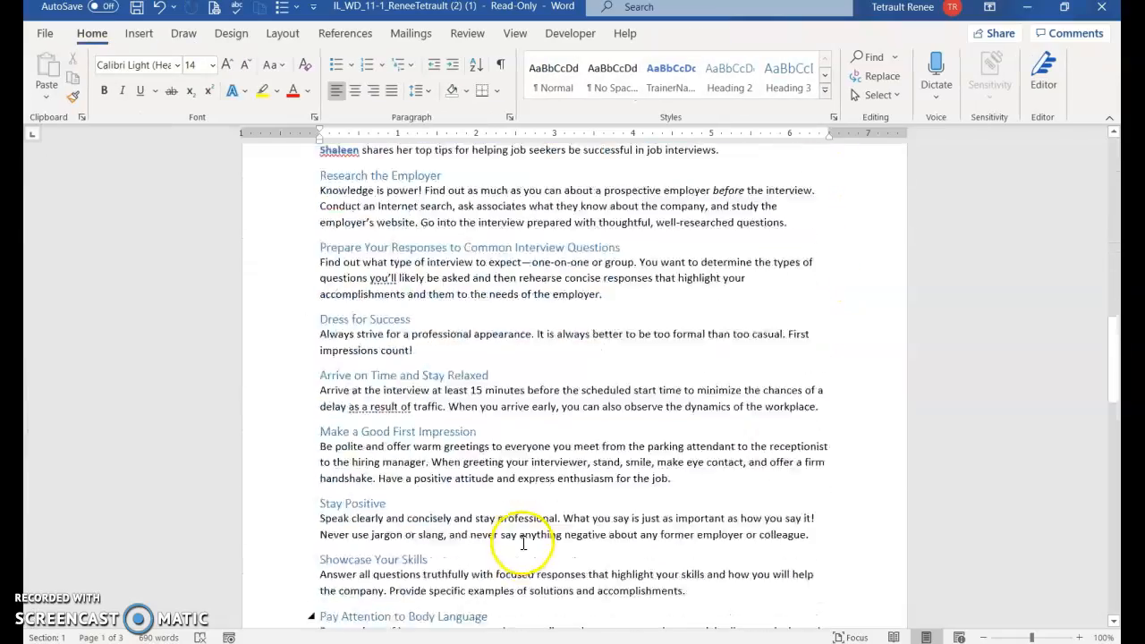
scroll(523, 543, down, 15)
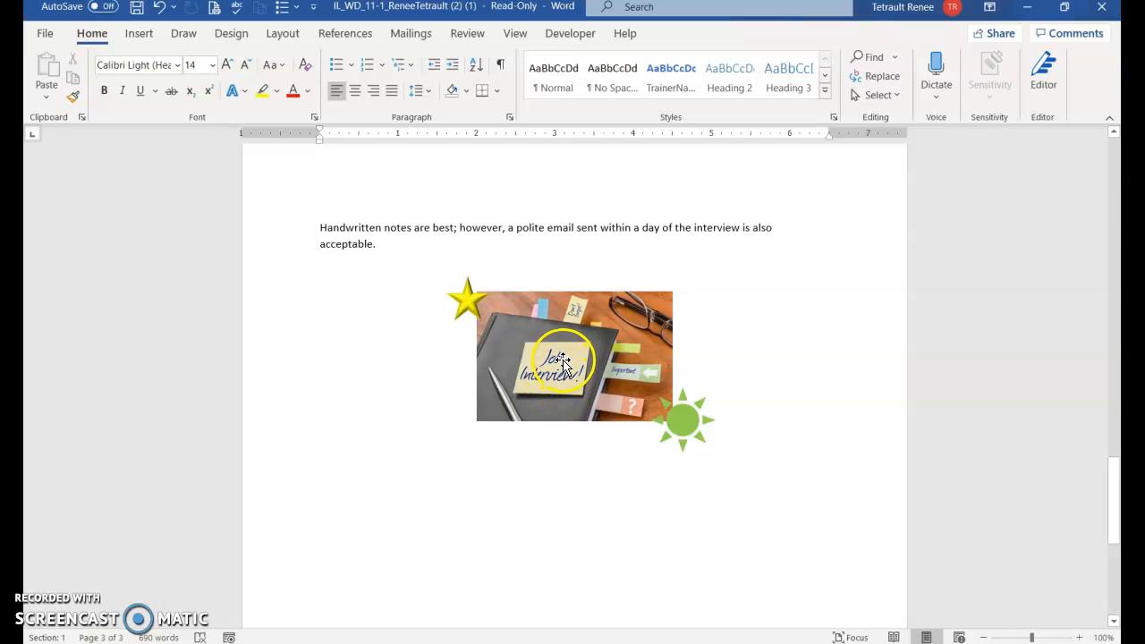
click(556, 361)
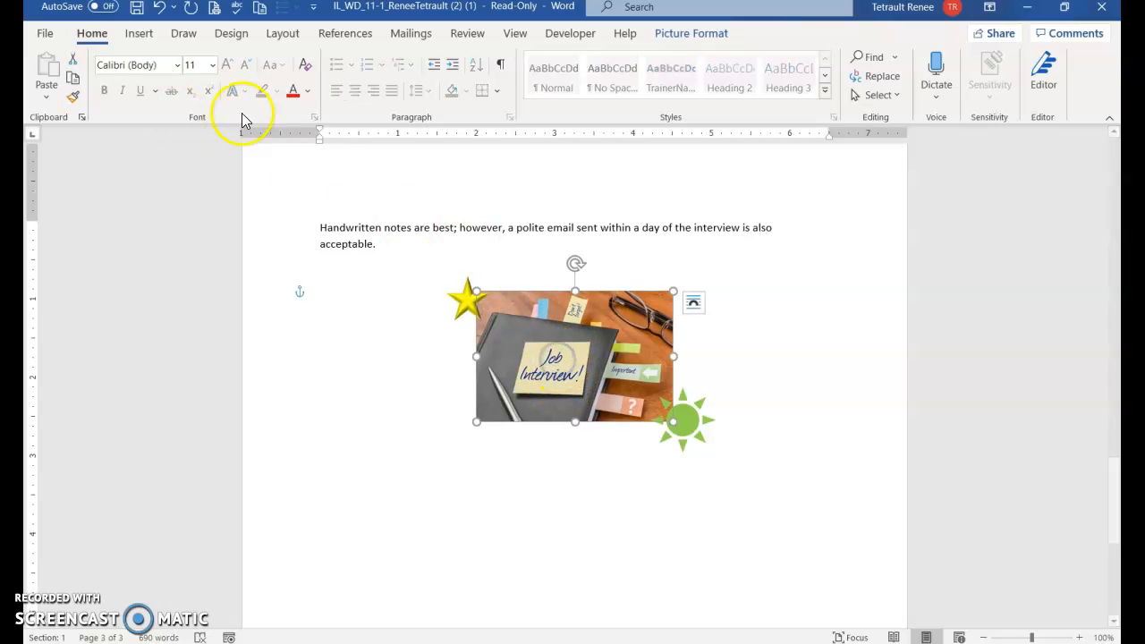
double_click(508, 343)
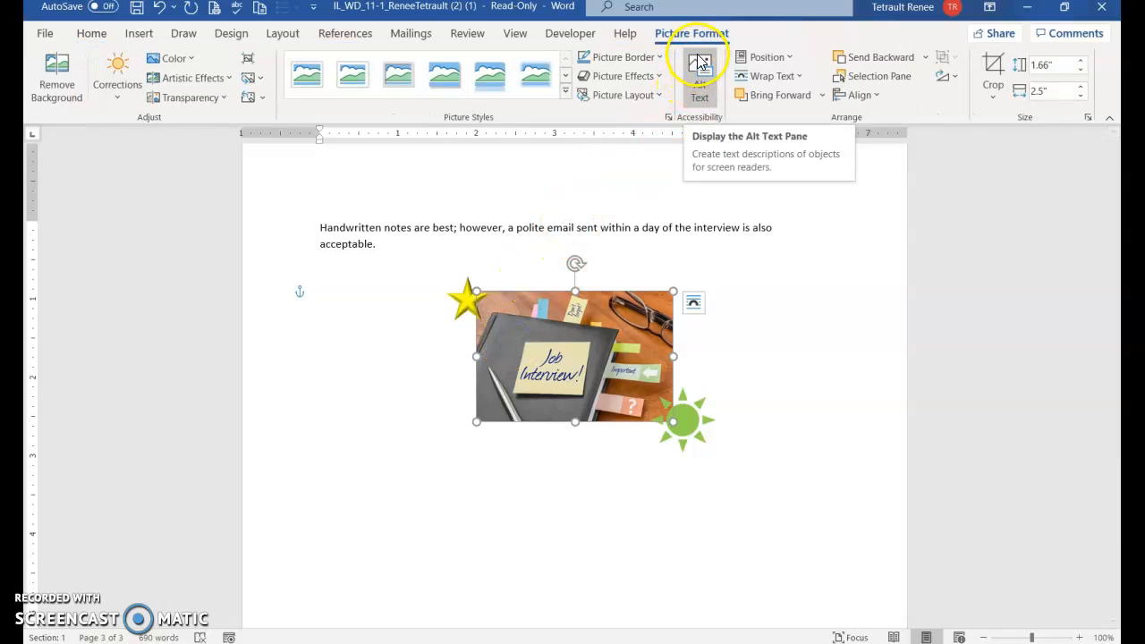
click(210, 82)
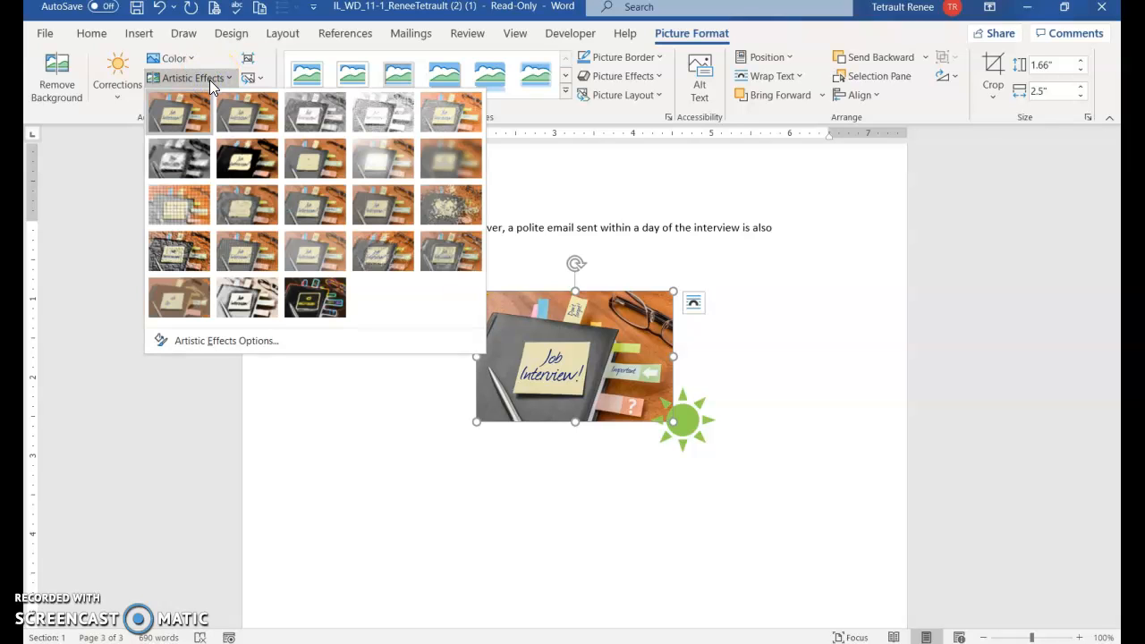
click(190, 264)
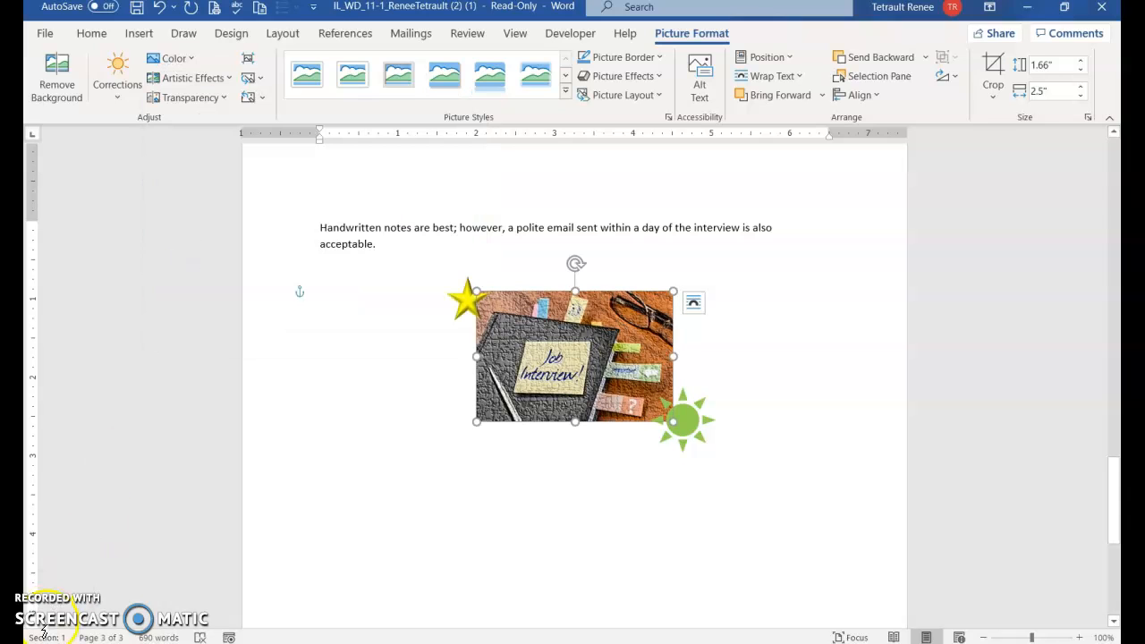
click(511, 220)
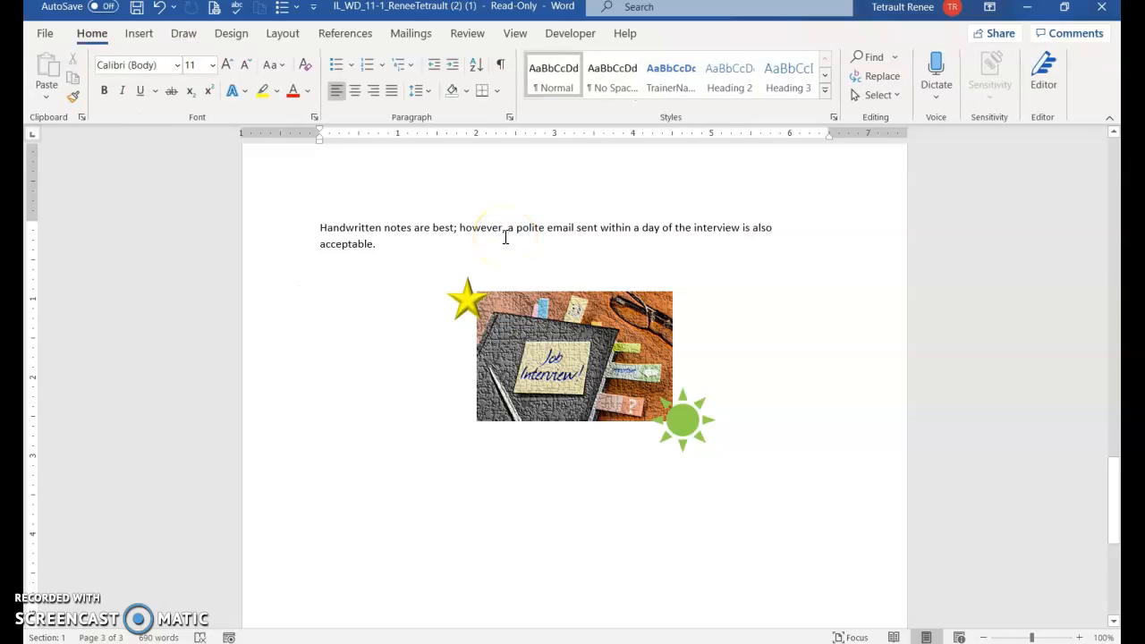
Send the portrait photo on the first page to the back, behind the orange star.
key(ctrl+Home)
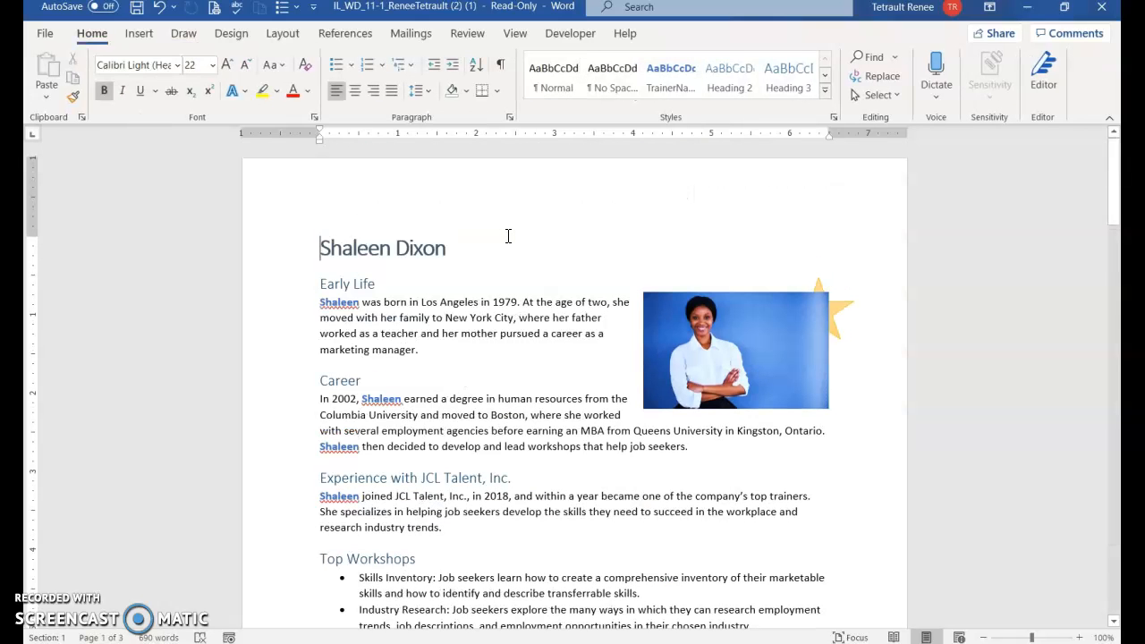
click(831, 331)
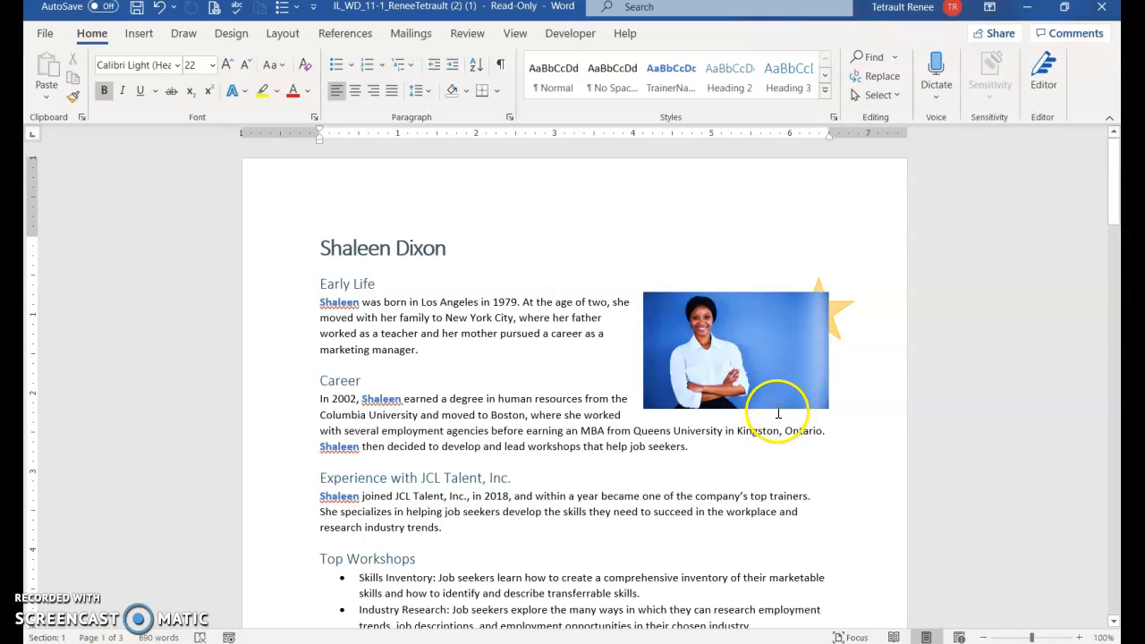
click(798, 371)
click(785, 372)
double_click(786, 372)
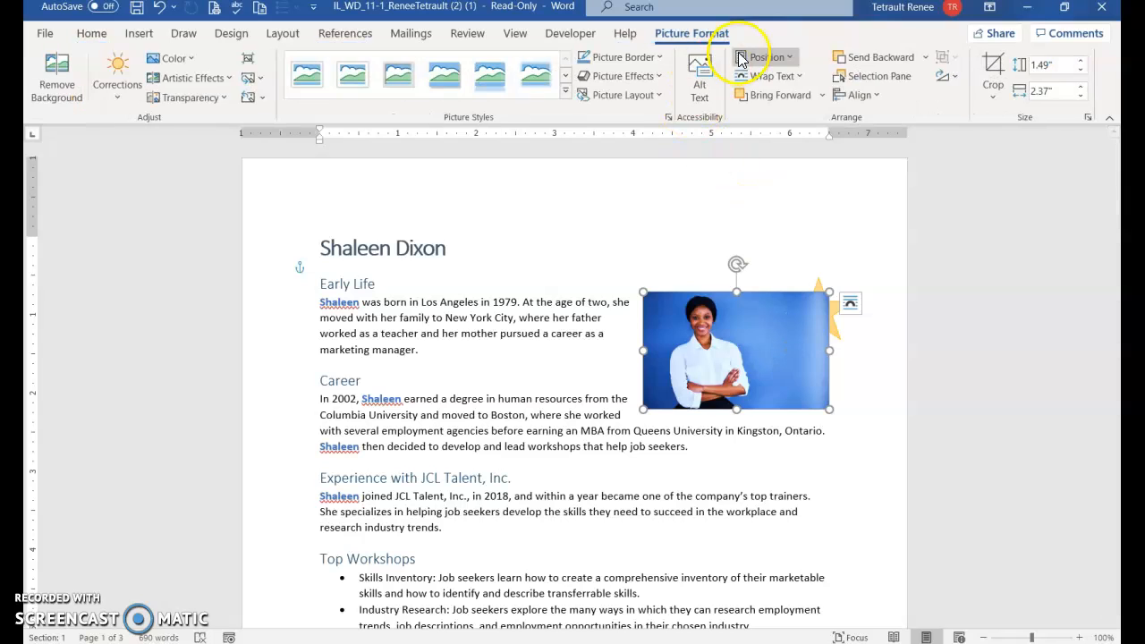
click(929, 59)
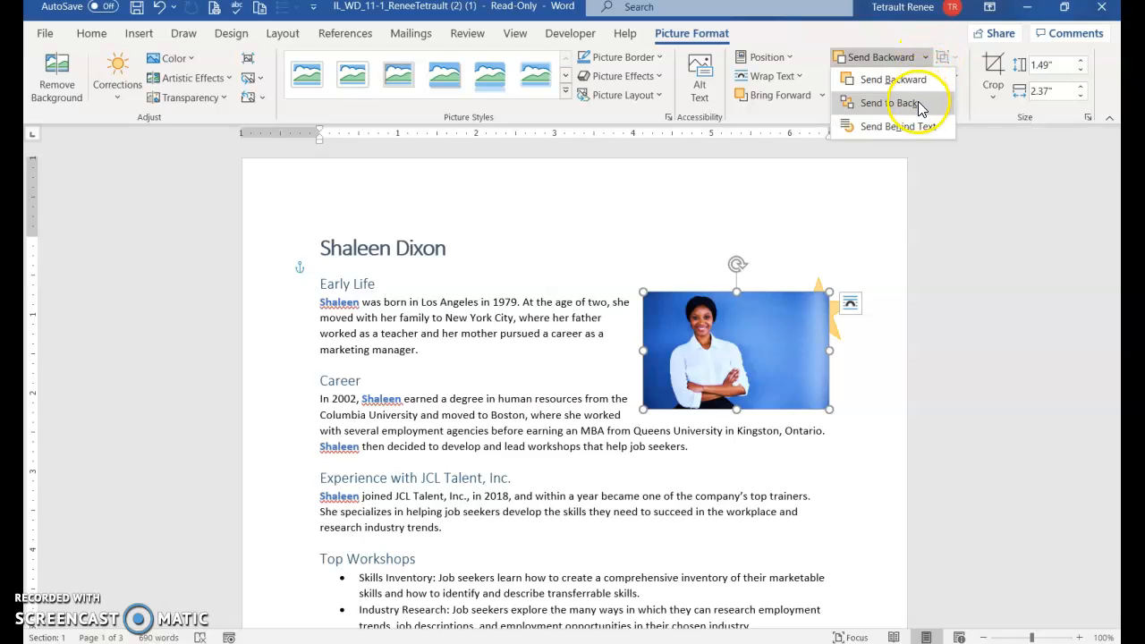
click(920, 103)
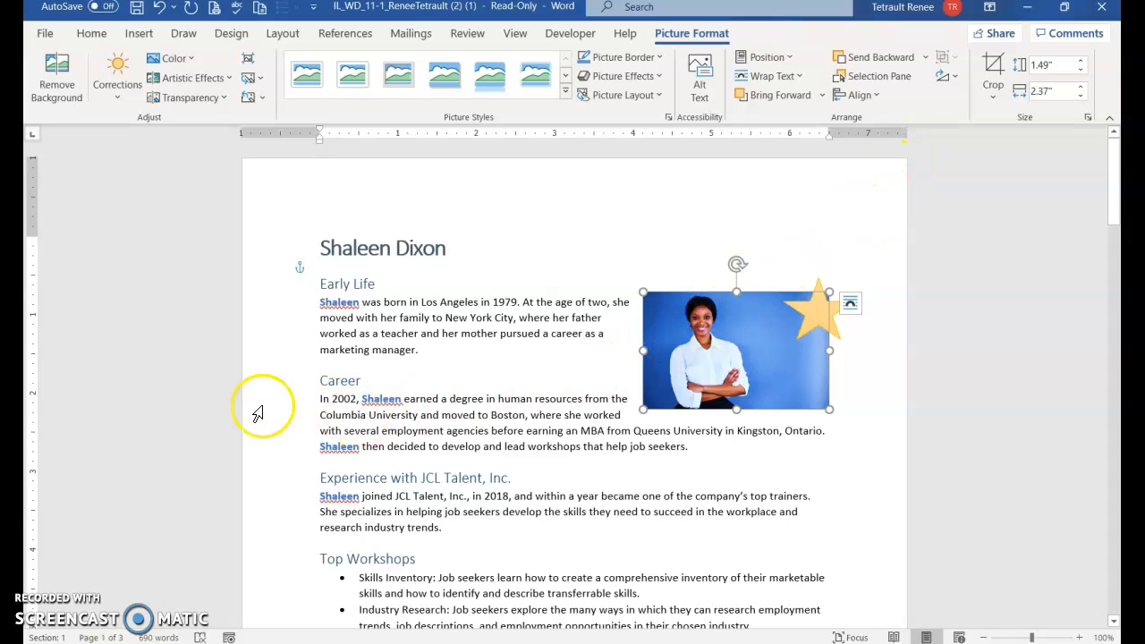
click(391, 328)
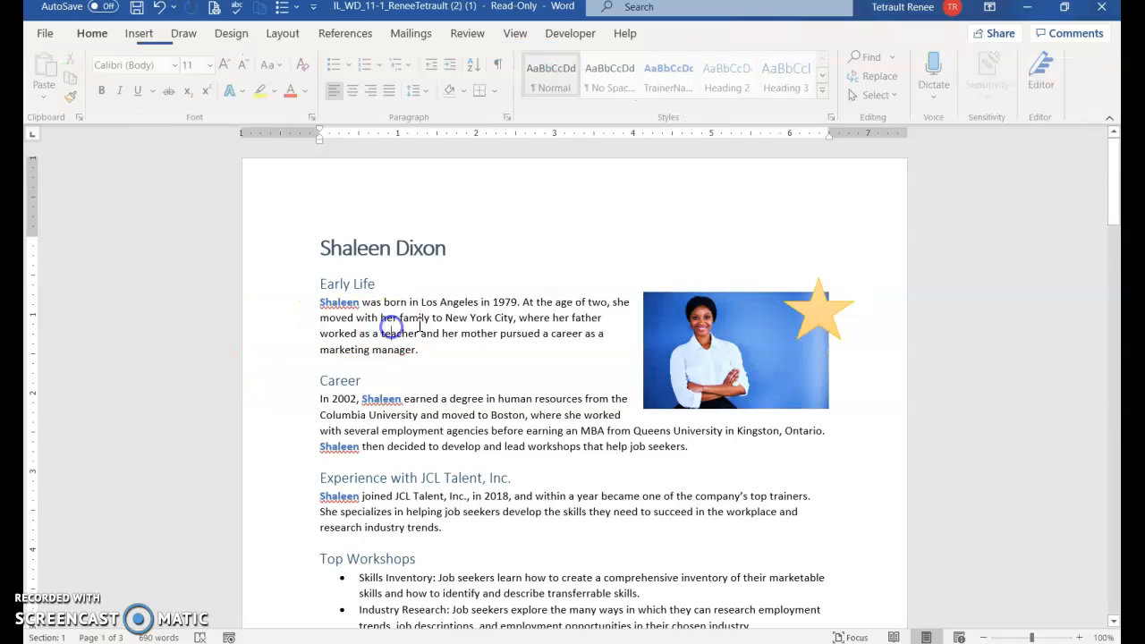
Change the green sun shape by the "Job Interview!" picture on the last page into a smiley face.
key(ctrl+End)
click(481, 309)
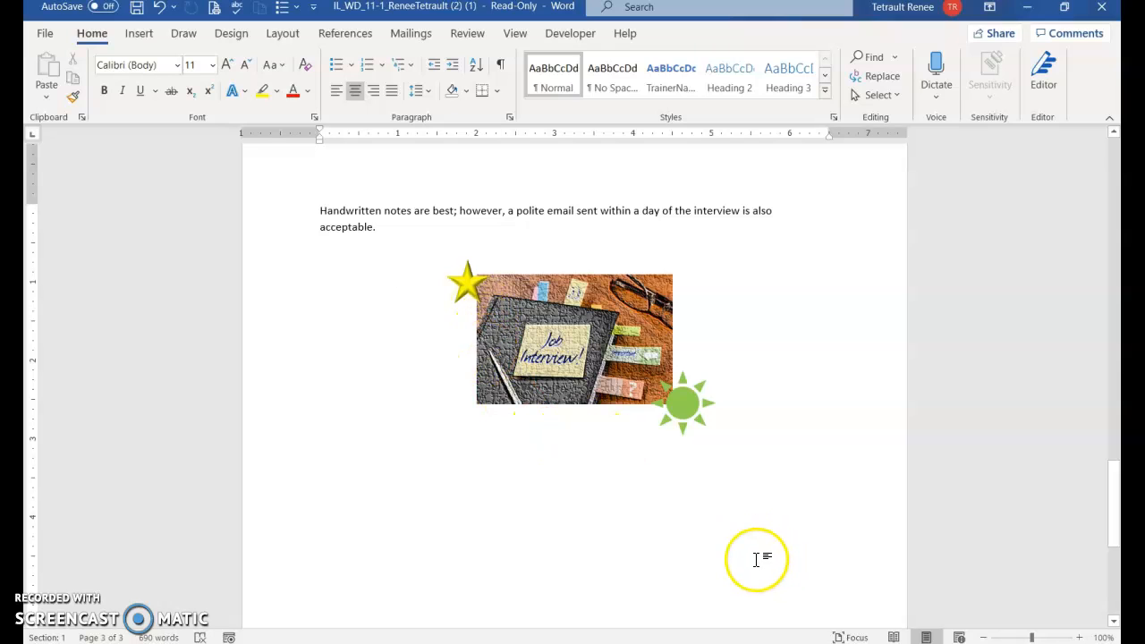
click(685, 412)
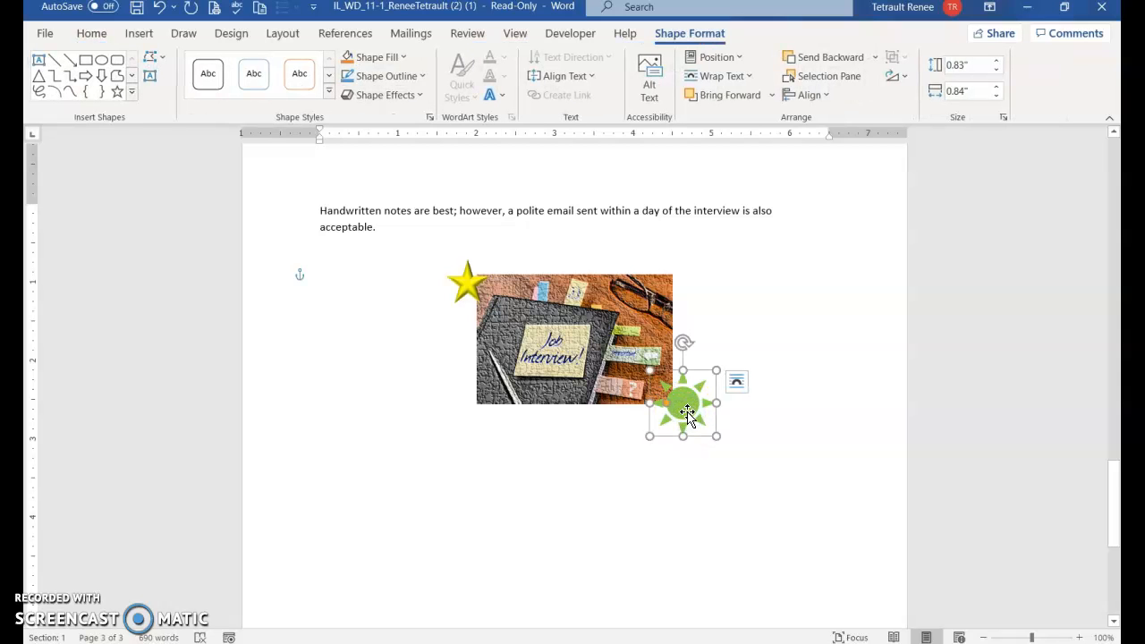
click(159, 60)
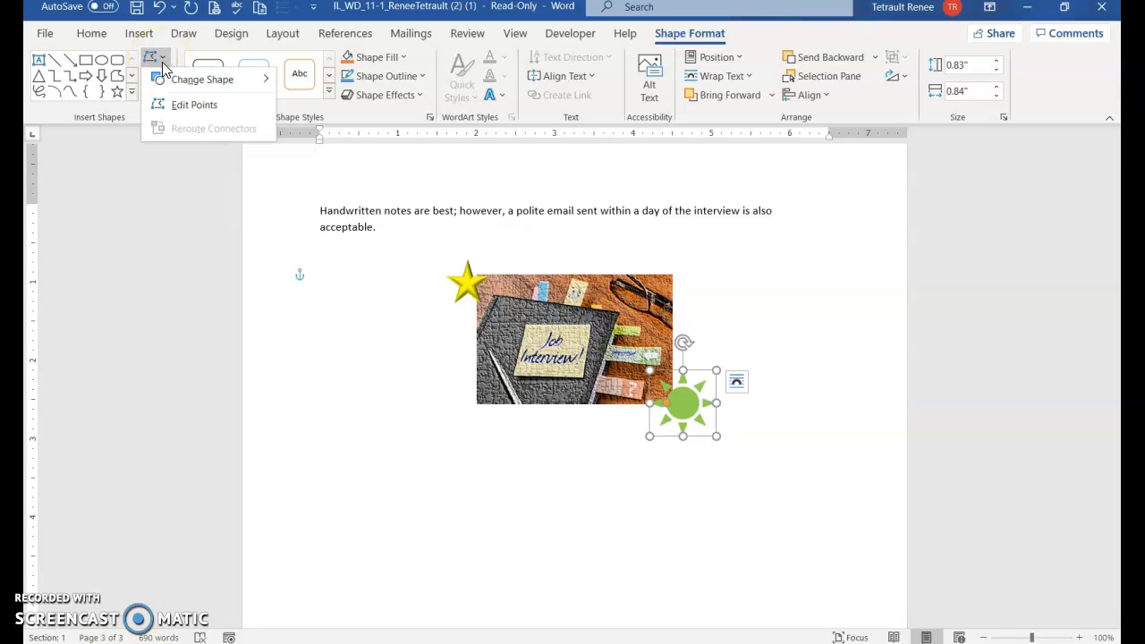
click(202, 79)
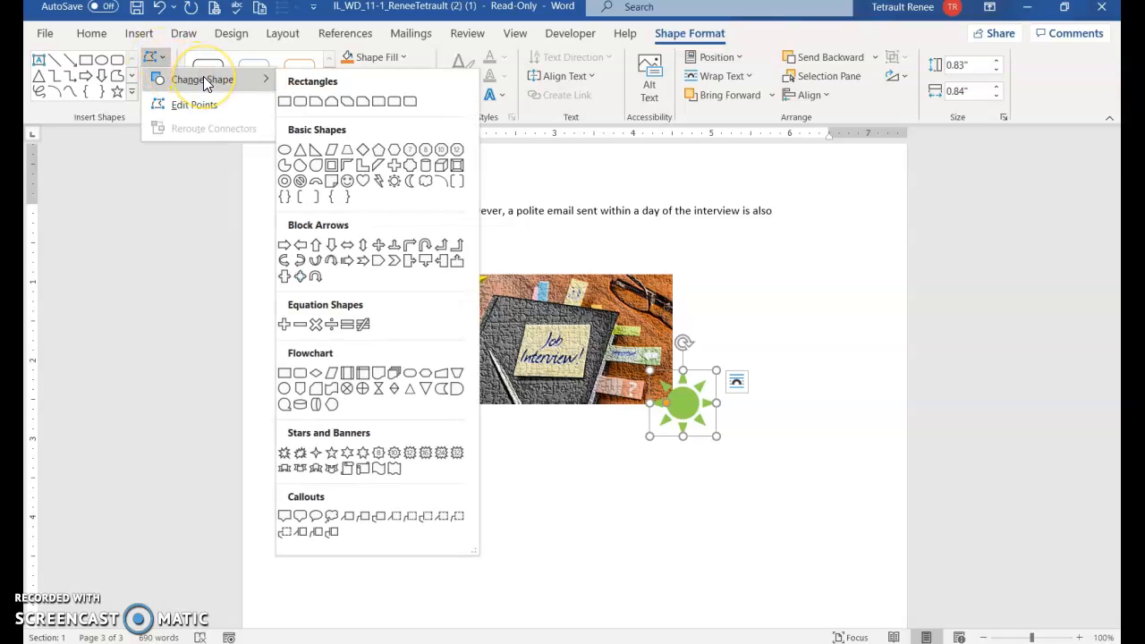
click(347, 183)
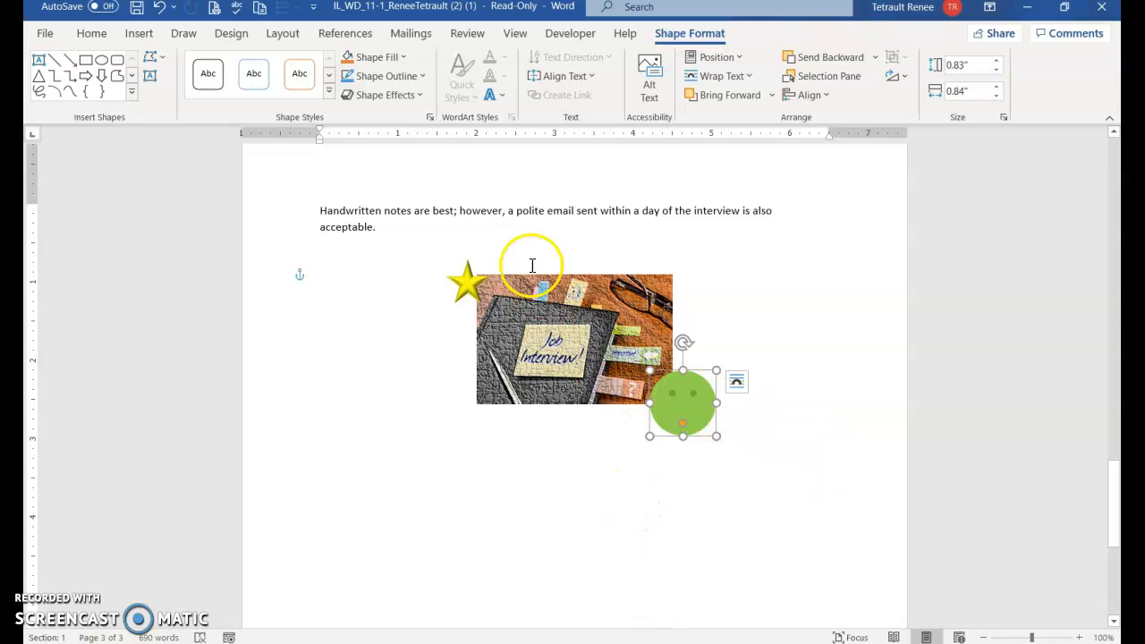
Give the green smiley face a bevel effect, using the last preset in the first row of bevels.
click(403, 99)
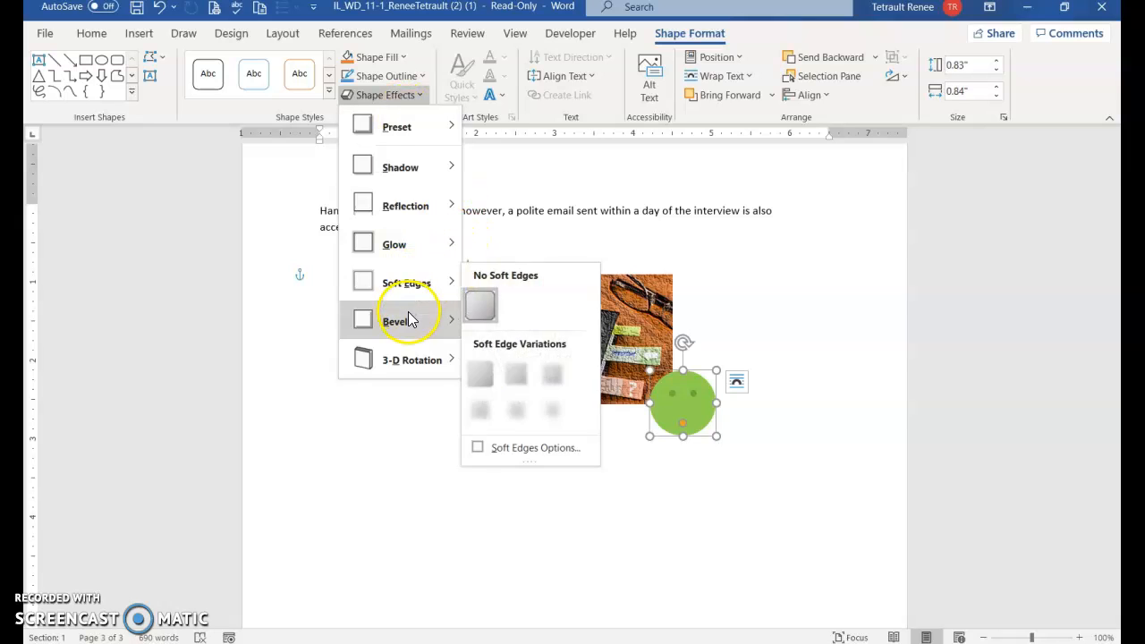
mouse_move(408, 321)
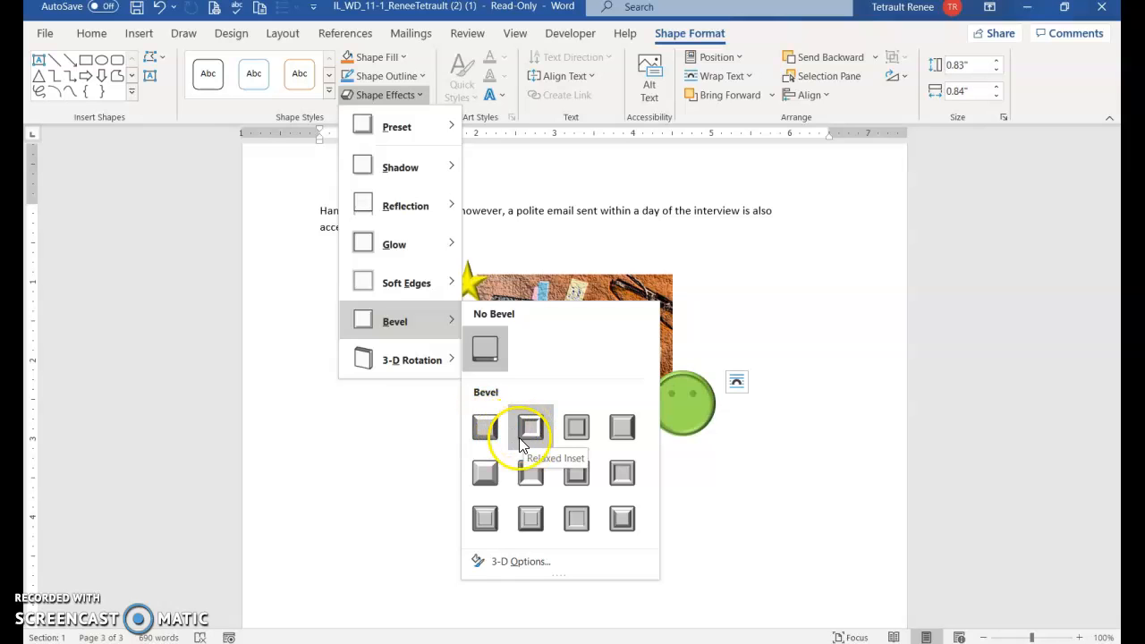
click(621, 427)
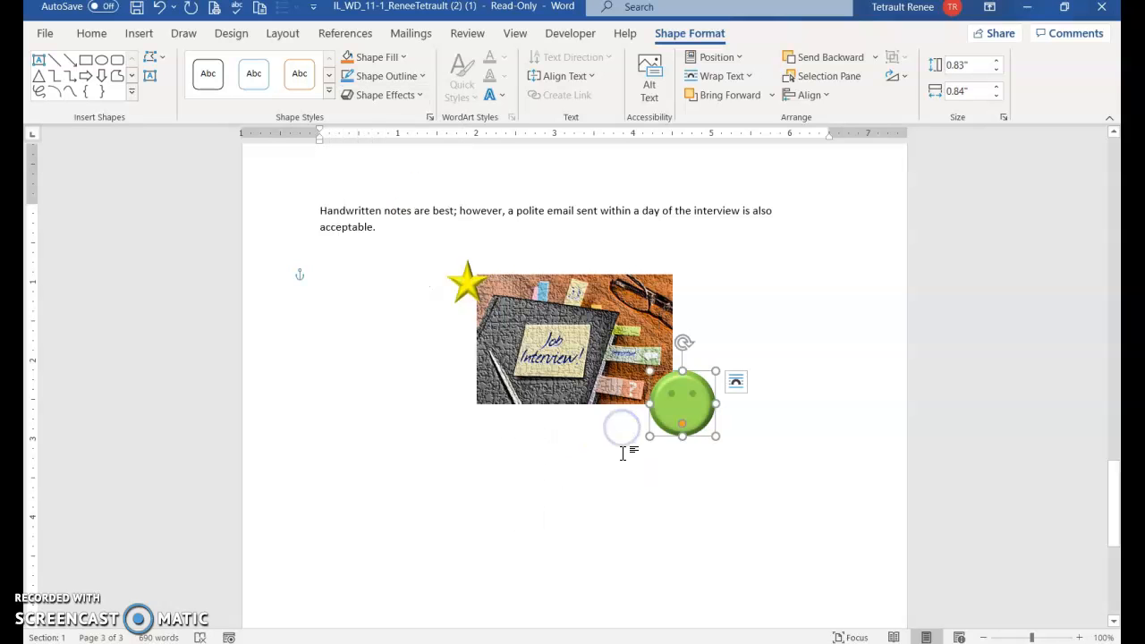
Open the list of the page's objects, hide and reshow the smiley face, star and picture one at a time, and select the smiley face.
click(824, 80)
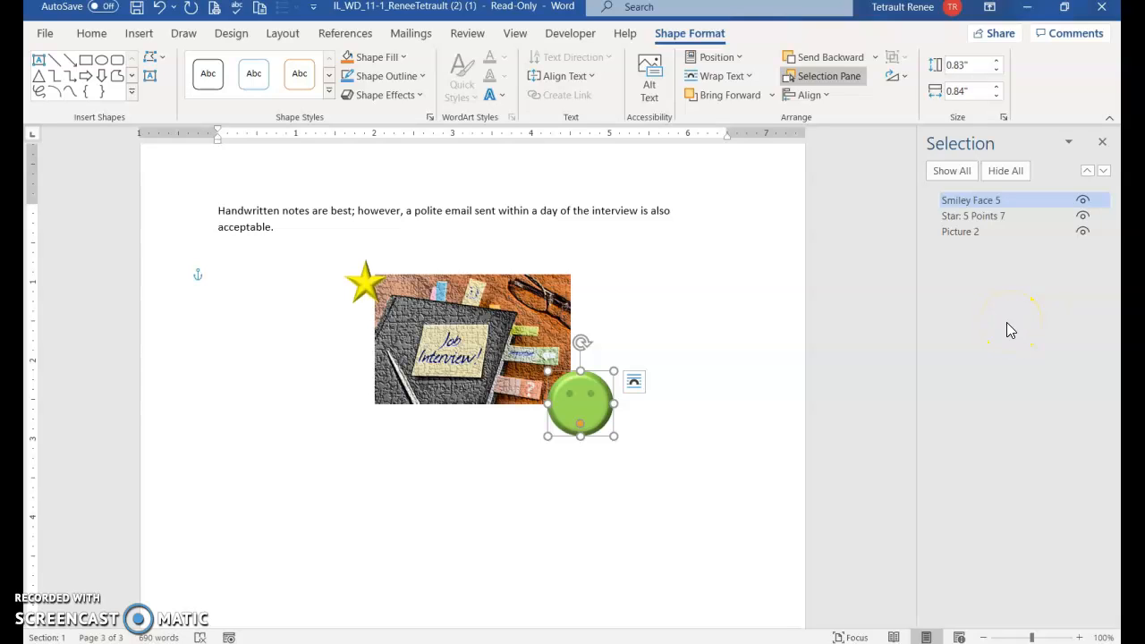
click(991, 202)
click(1081, 202)
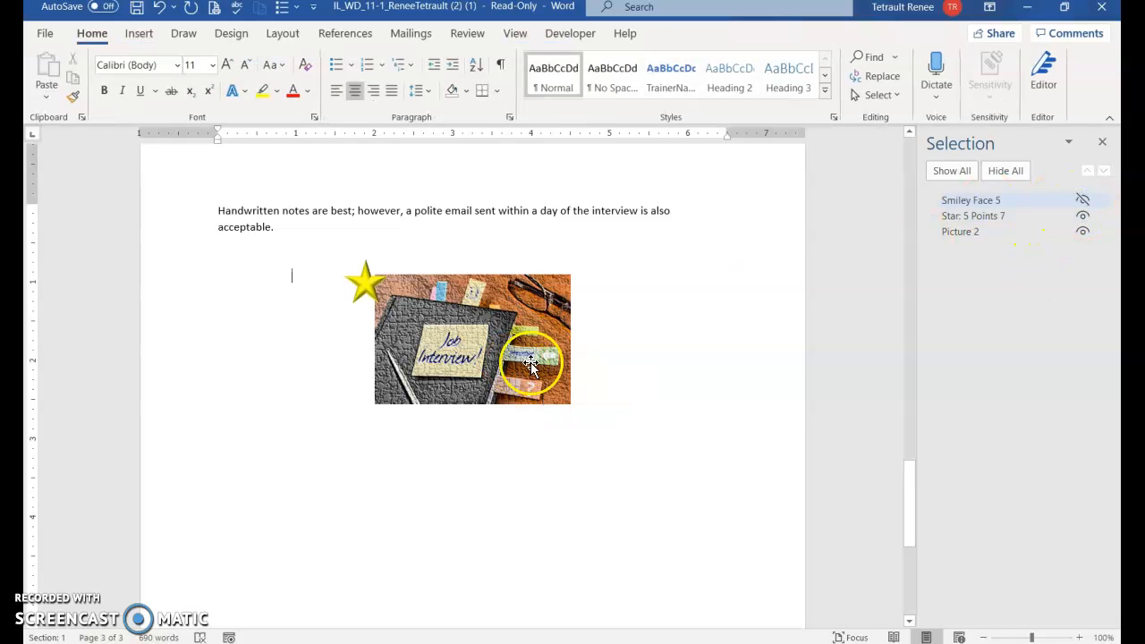
click(1084, 201)
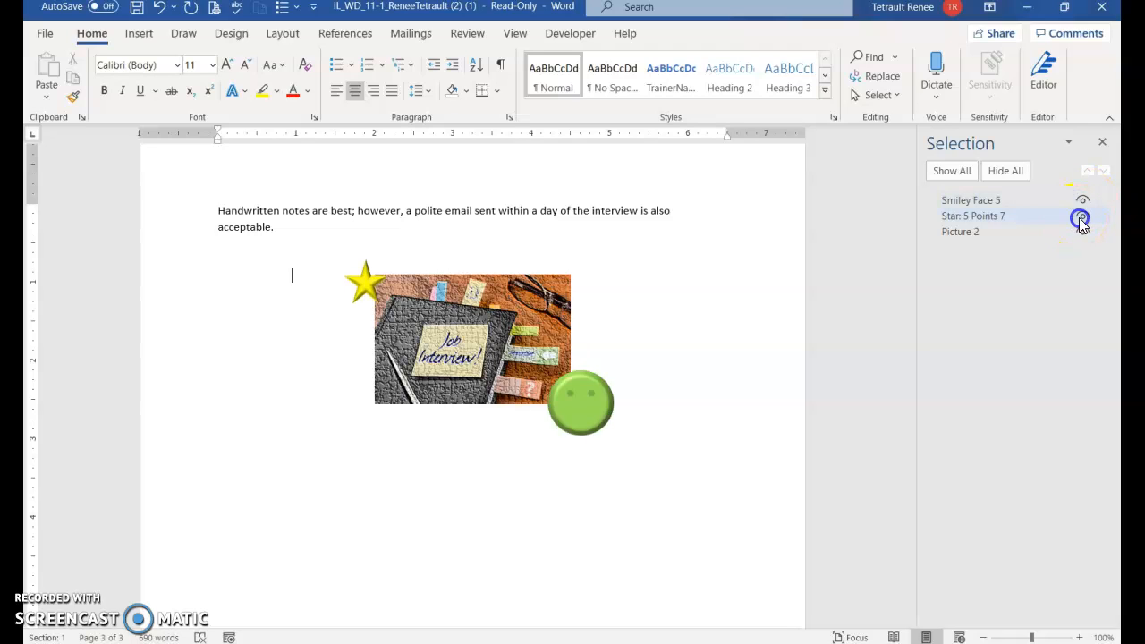
click(1080, 219)
click(1080, 217)
click(1082, 231)
click(1084, 232)
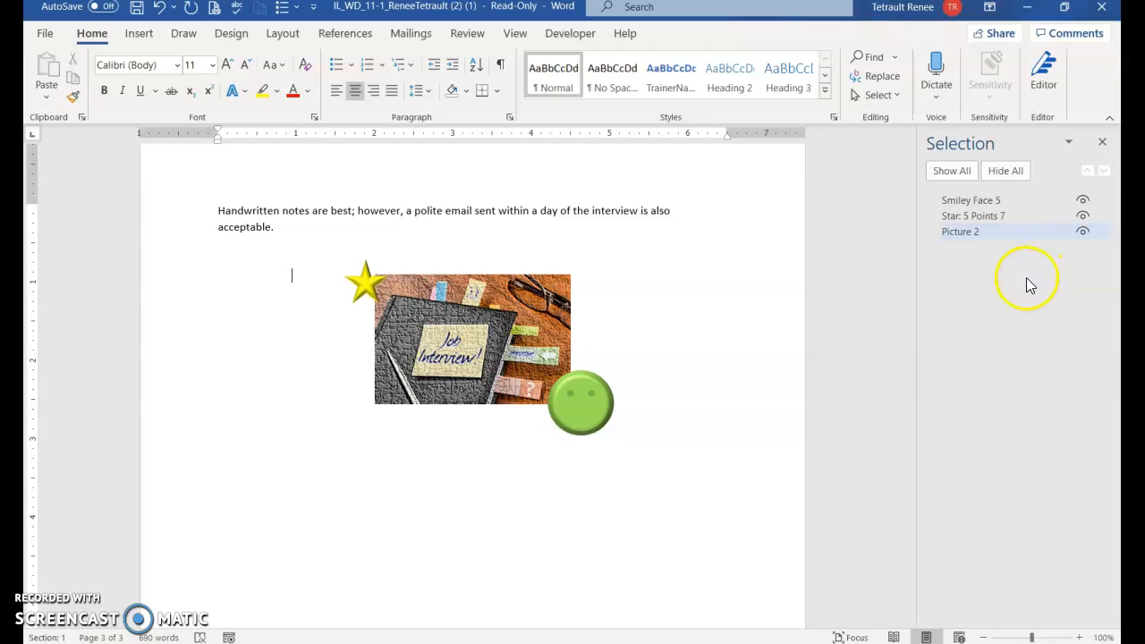
click(990, 199)
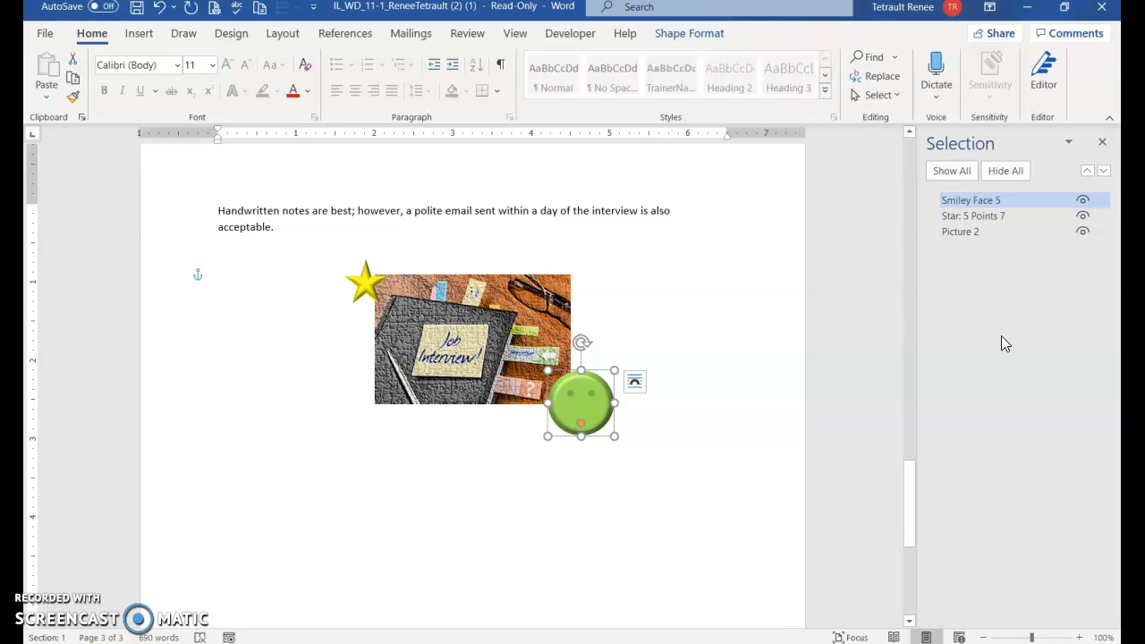
Send the smiley face to the bottom of the page's stacking order and bring the "Job Interview!" picture to the top.
click(1023, 317)
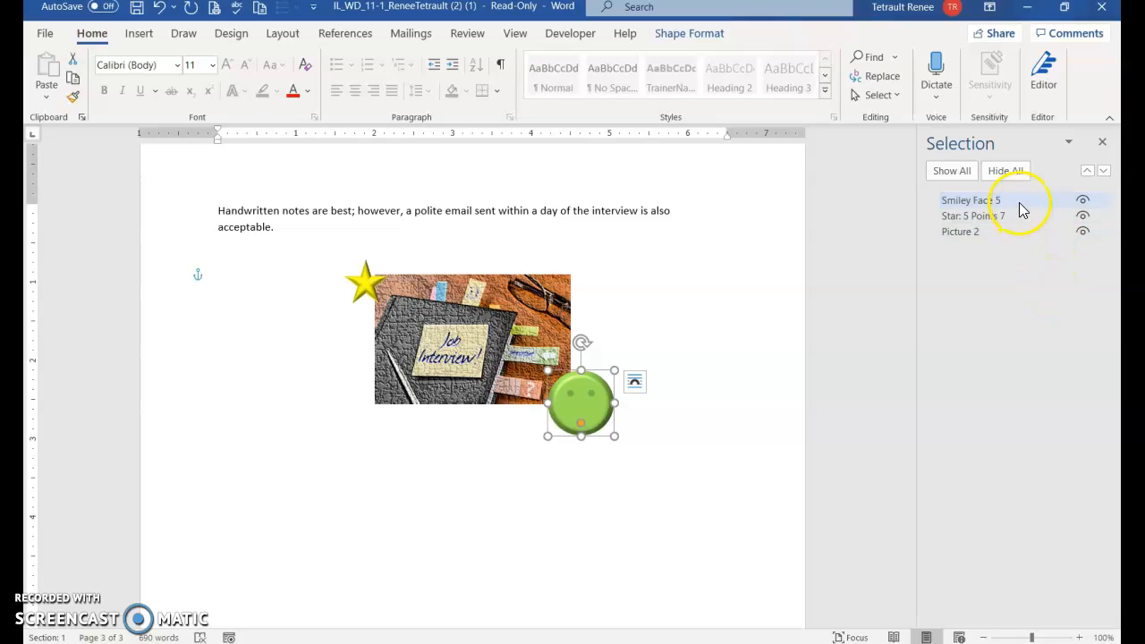
drag(1013, 207, 1015, 233)
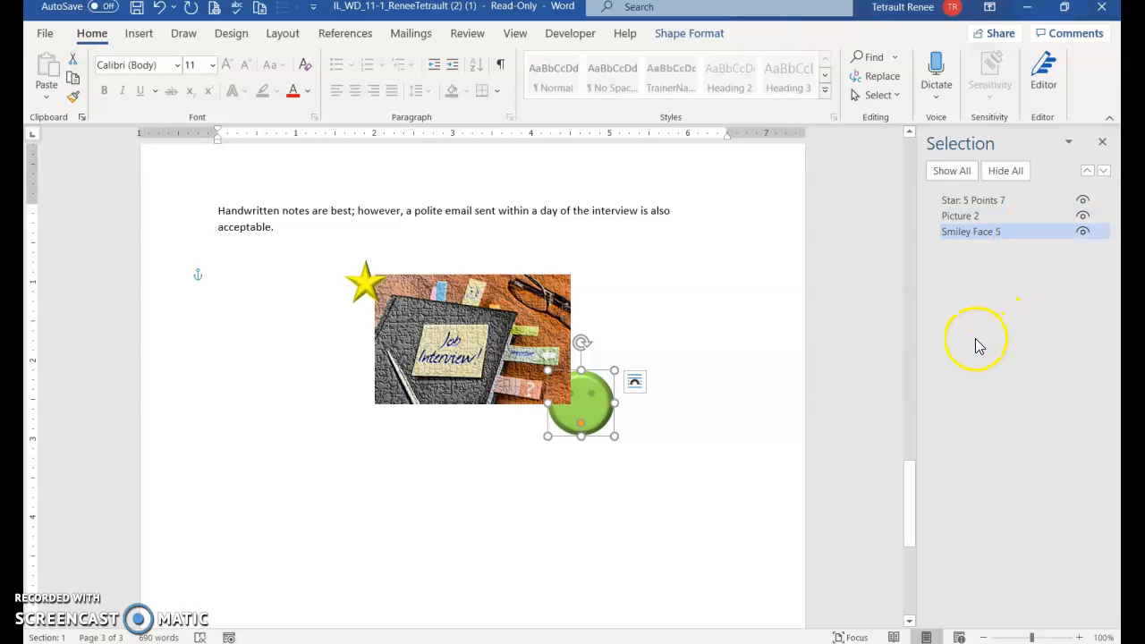
click(997, 218)
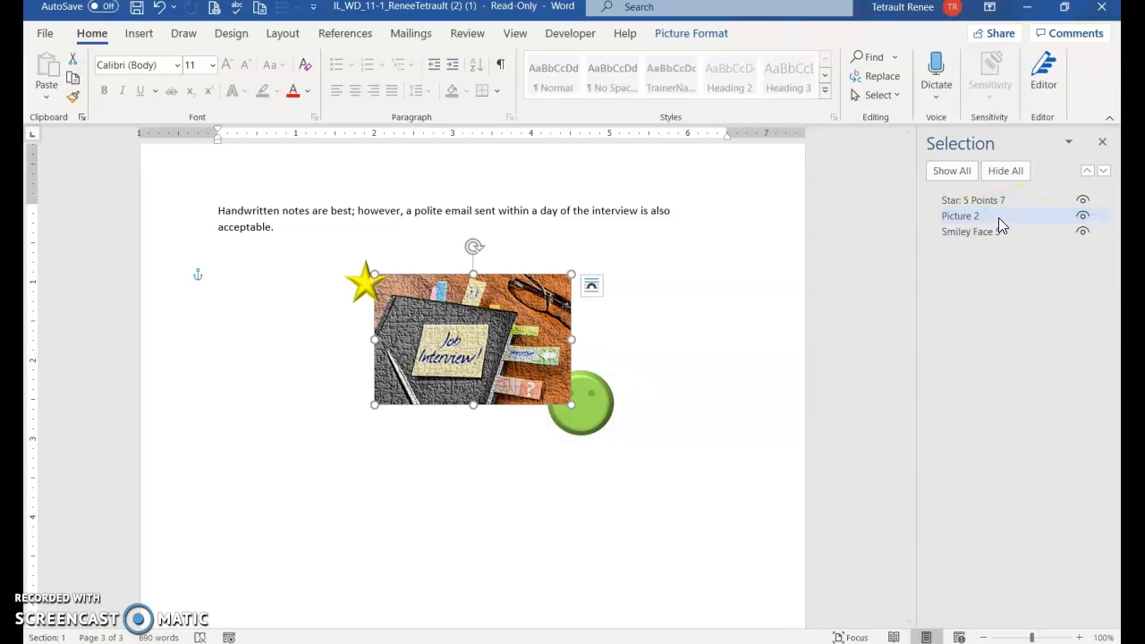
drag(999, 216, 1002, 200)
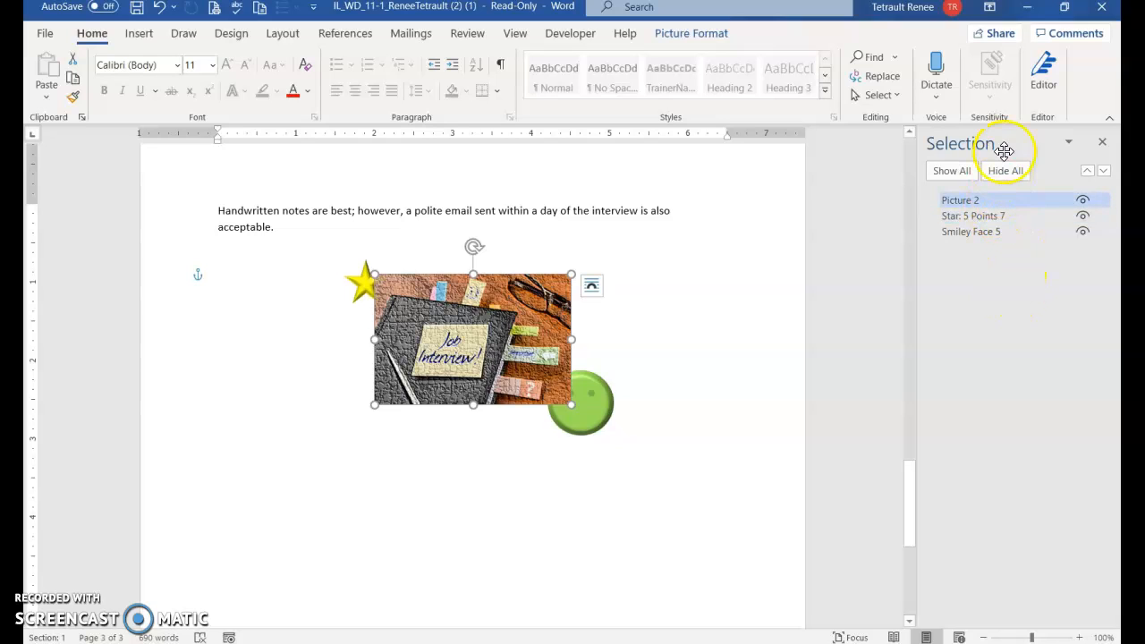
Group the "Job Interview!" picture, the yellow star and the green smiley face into one object.
ctrl+click(1024, 235)
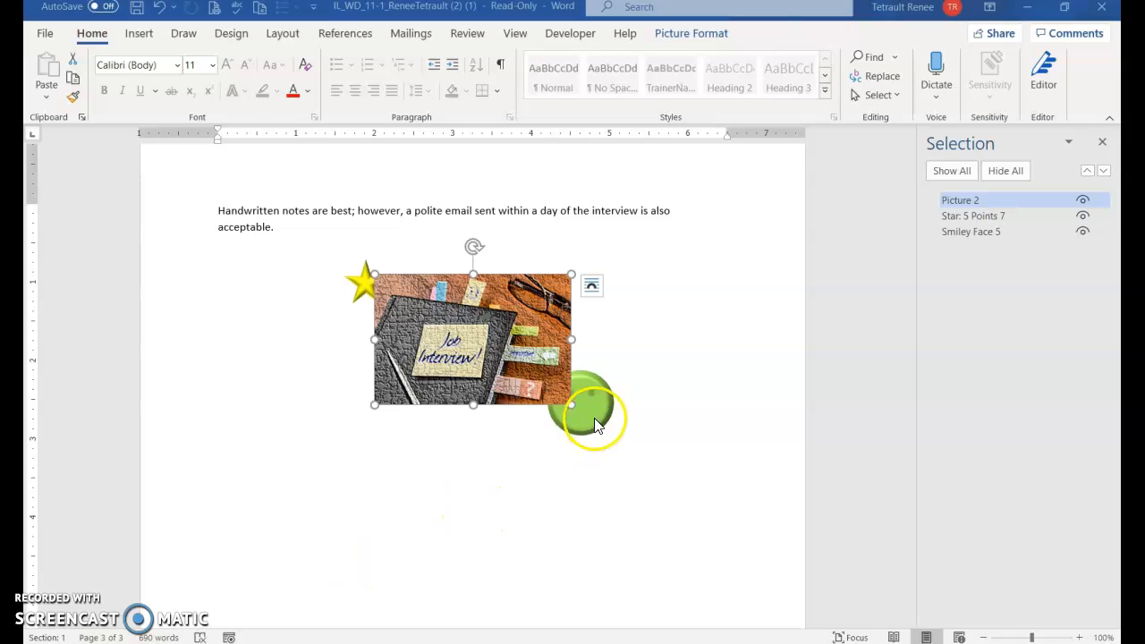
click(586, 391)
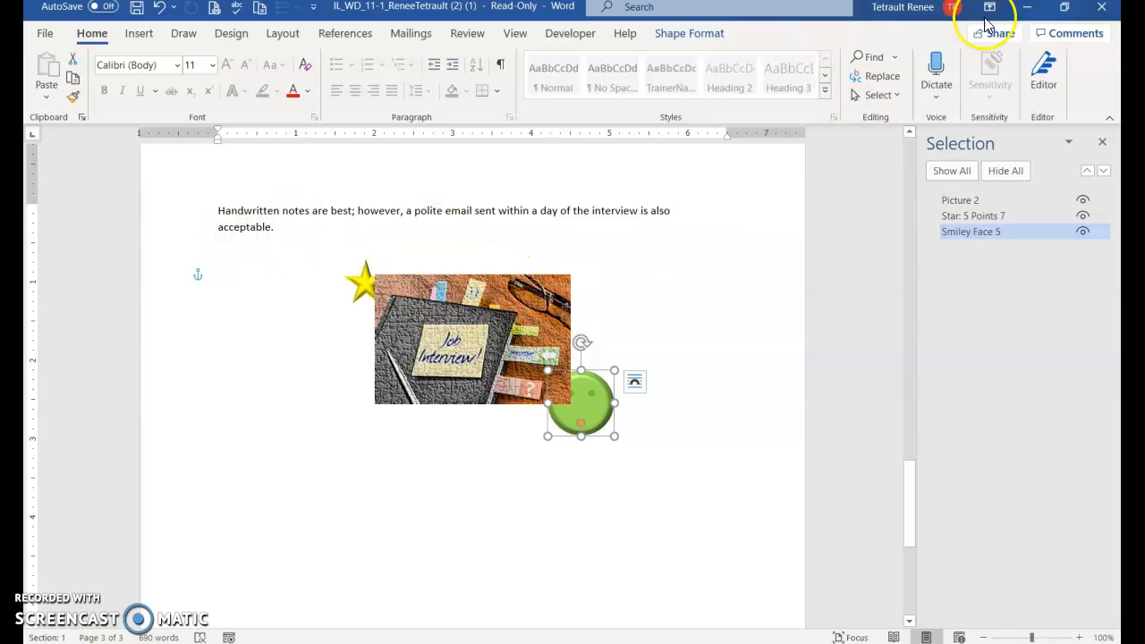
click(967, 199)
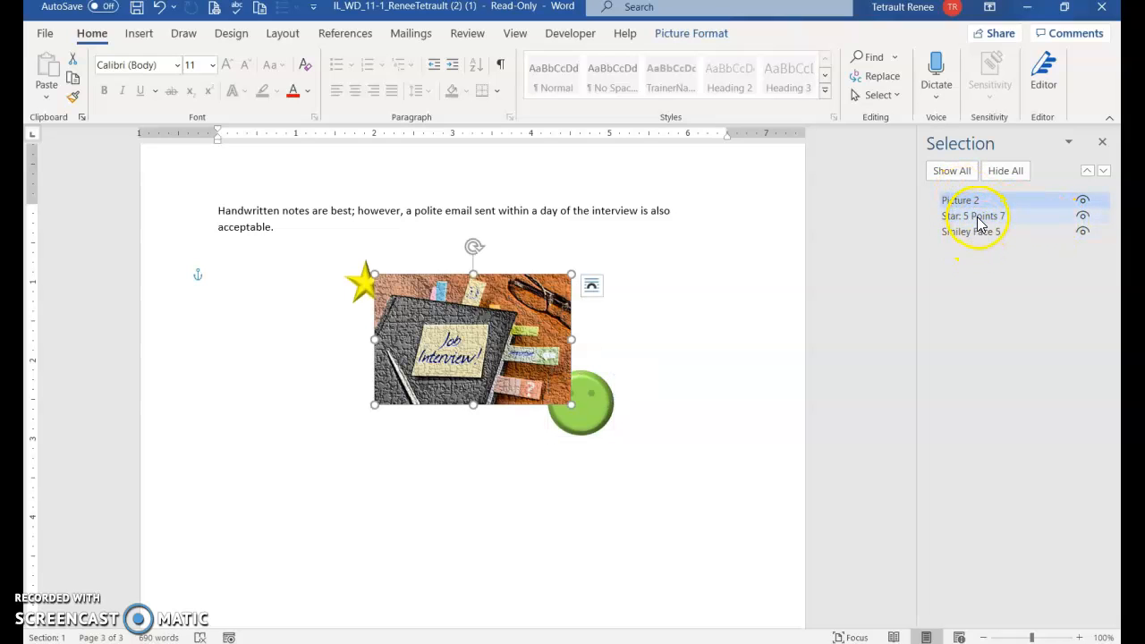
ctrl+click(980, 215)
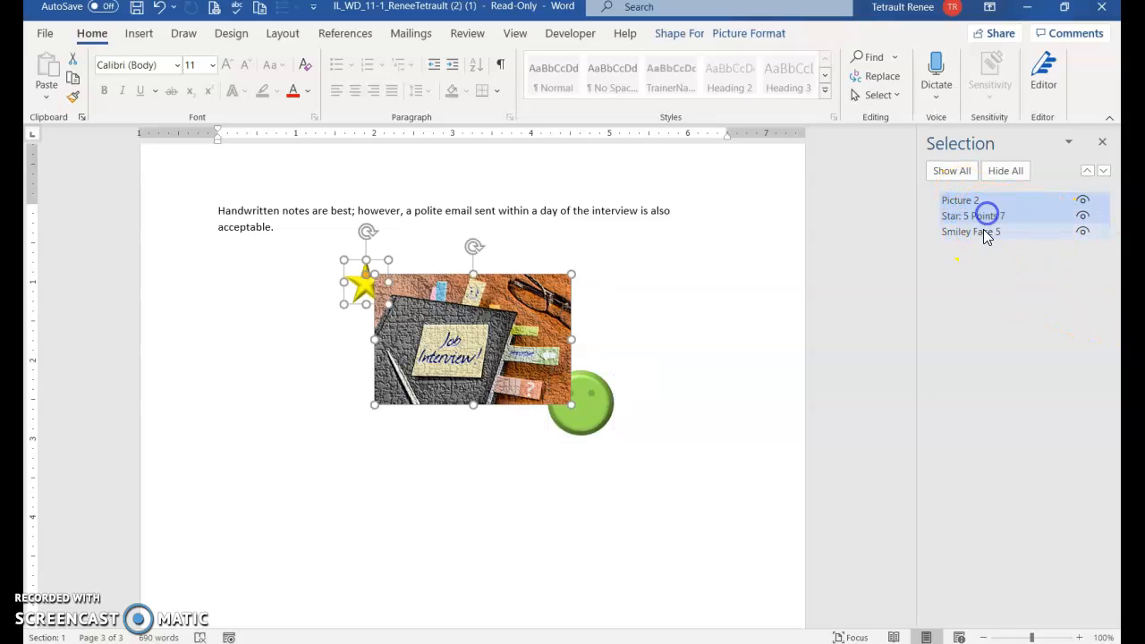
ctrl+click(979, 234)
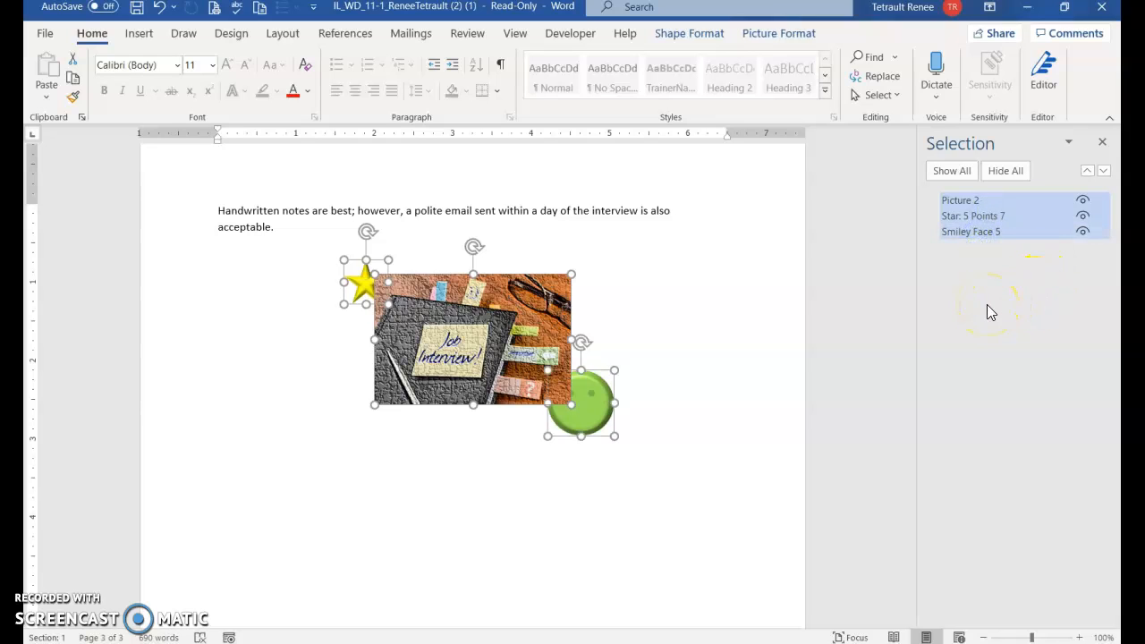
click(796, 36)
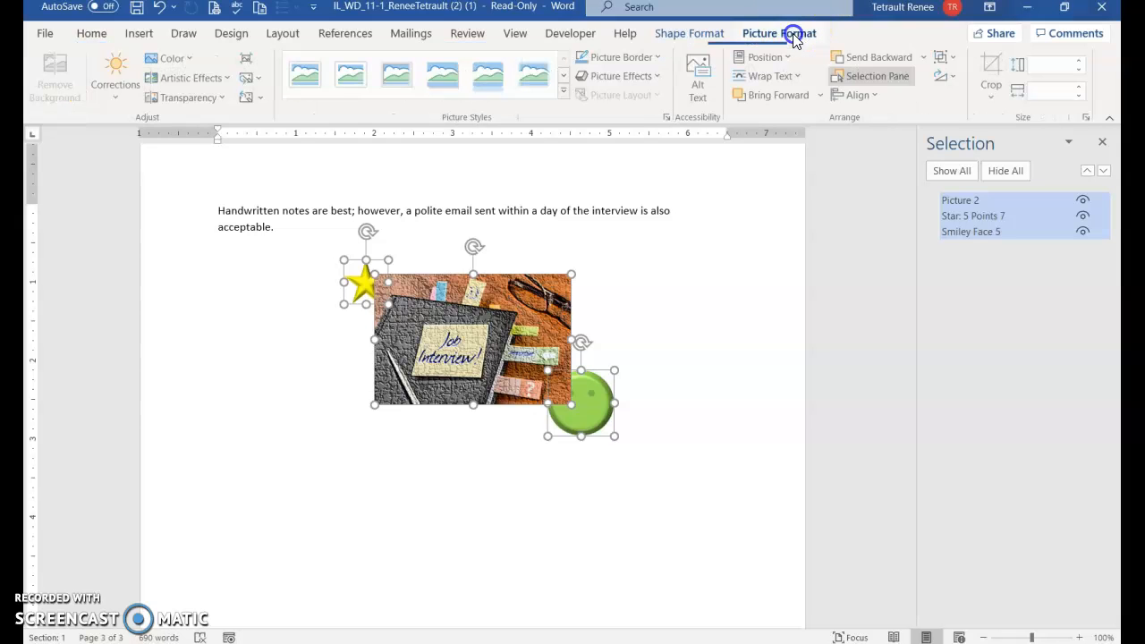
click(953, 60)
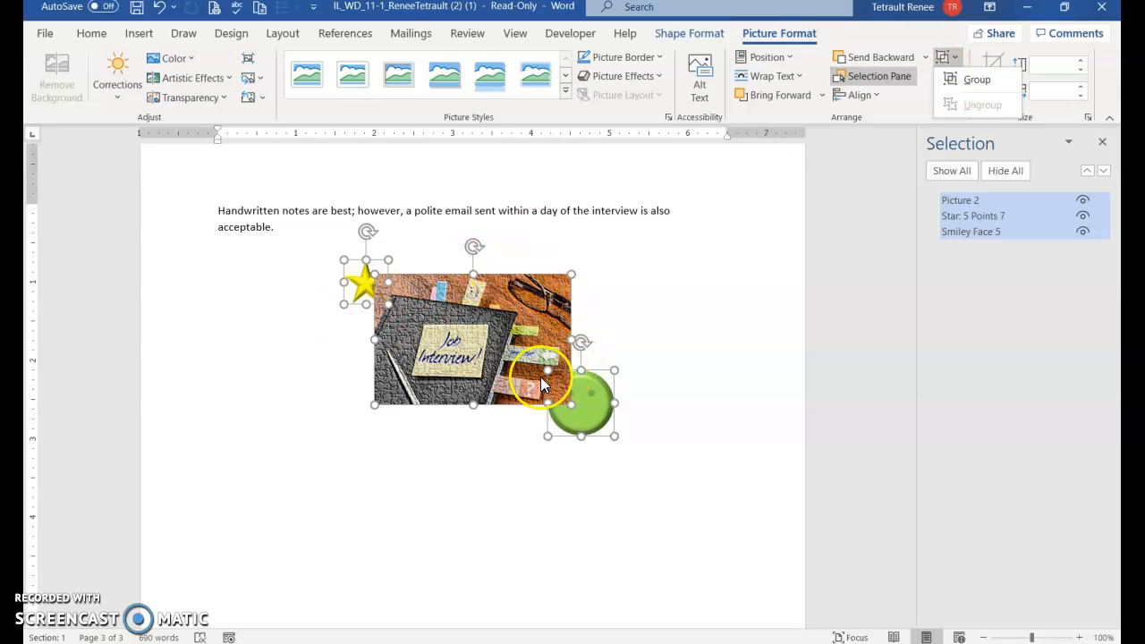
click(969, 80)
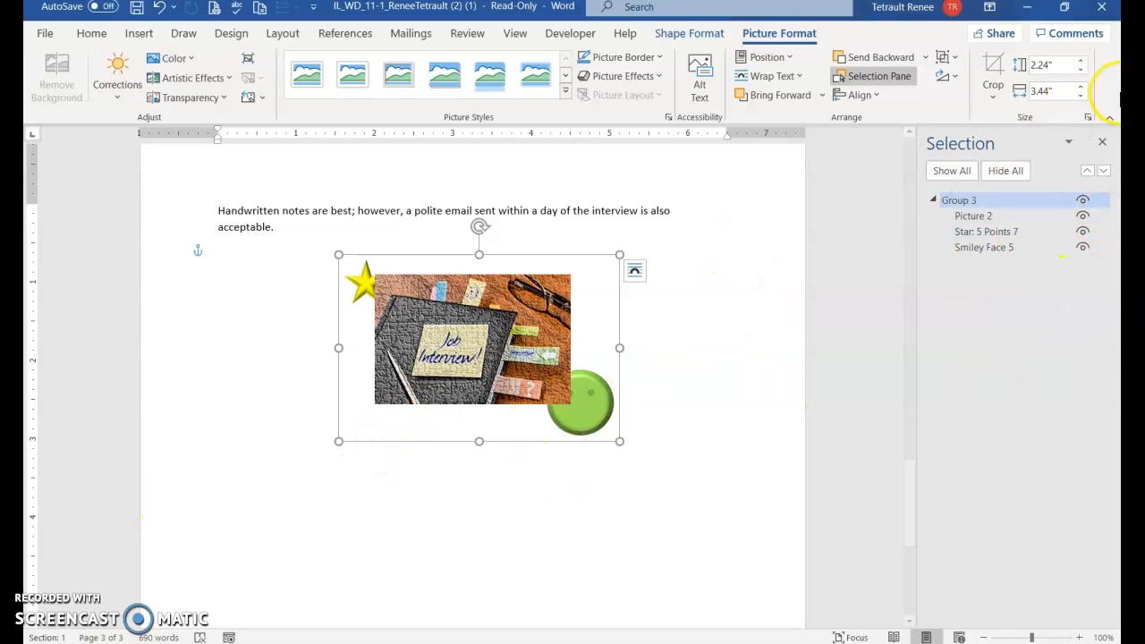
Close the object list and set the text wrapping of the grouped picture and shapes to Square.
click(1103, 145)
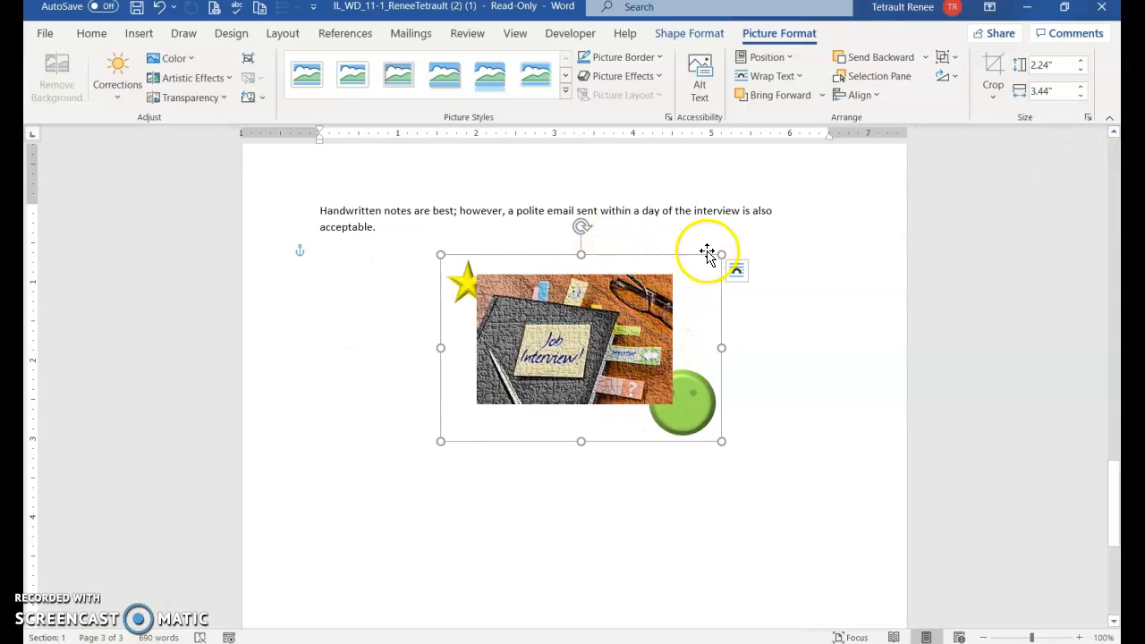
click(736, 270)
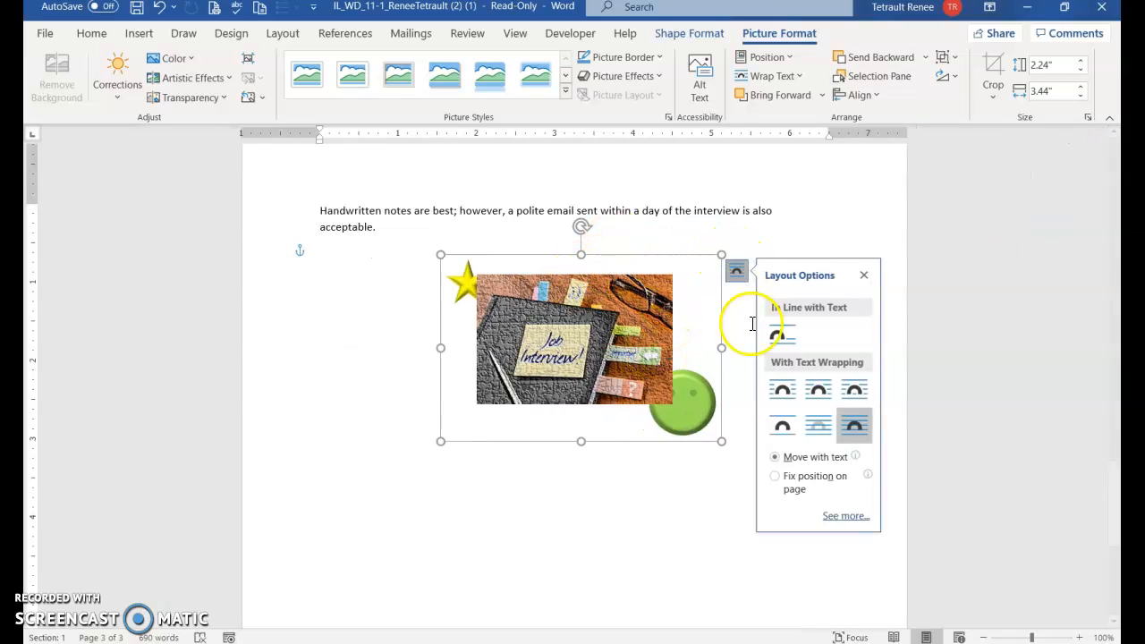
click(783, 393)
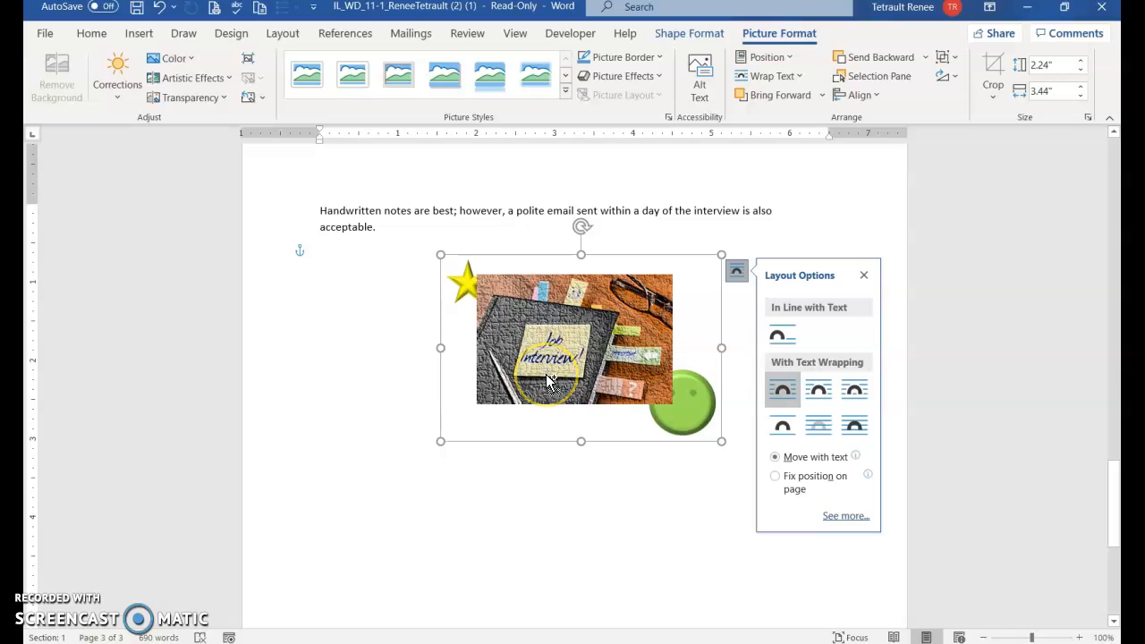
Cut the group from the last page and paste it at the start of the "Top Tips for Job Interview Success" heading.
key(Delete)
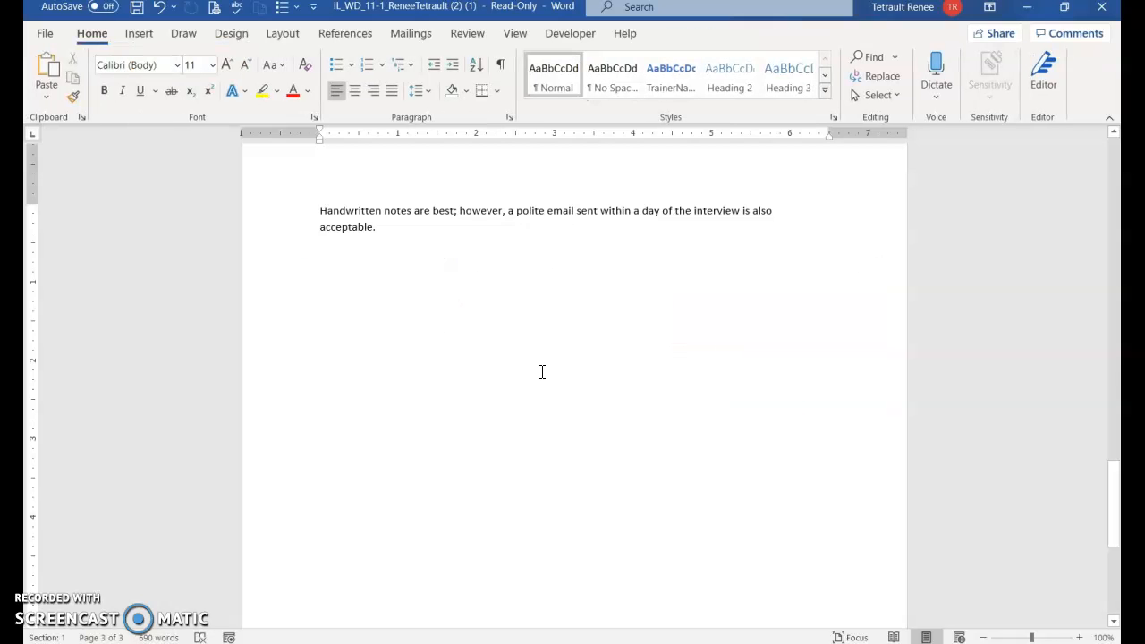
scroll(542, 372, up, 10)
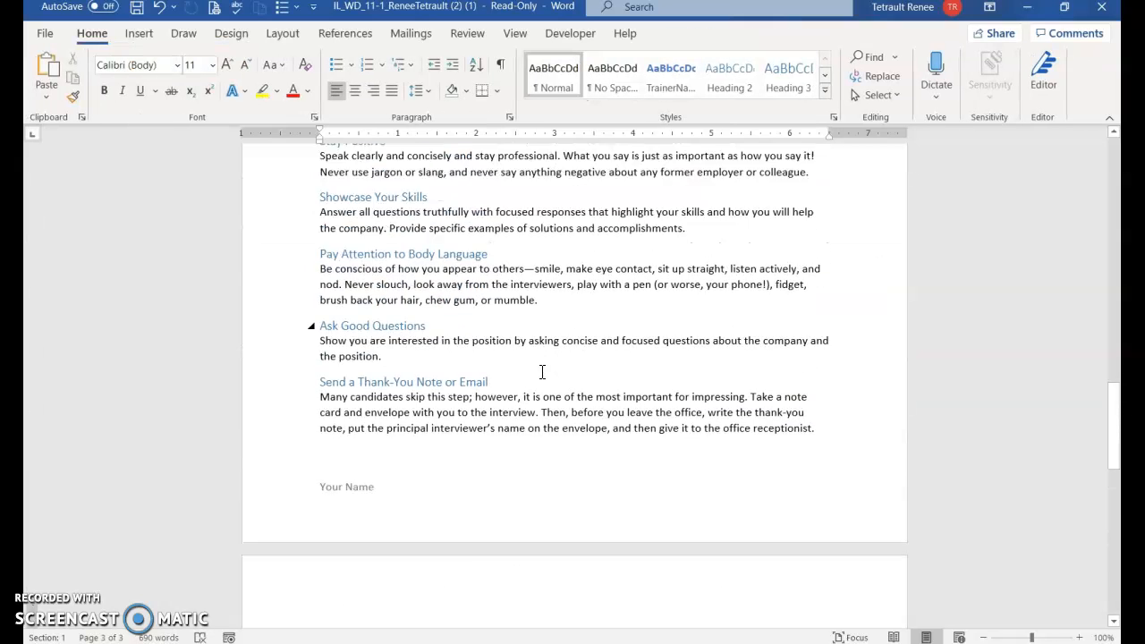
scroll(542, 372, up, 7)
click(344, 282)
click(321, 280)
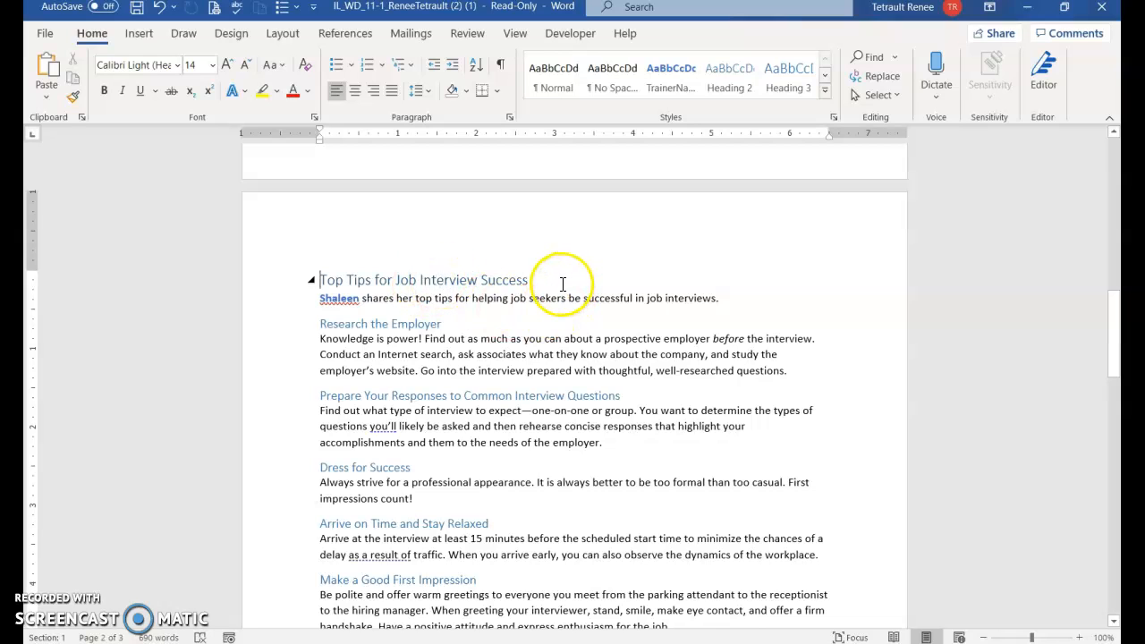
key(ctrl+v)
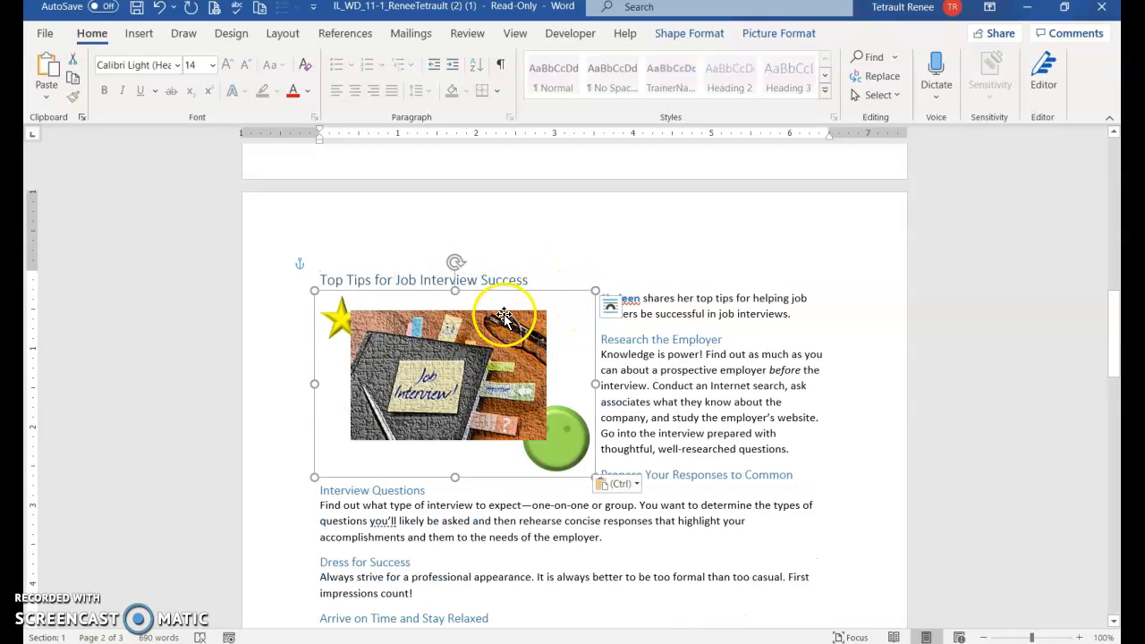
Move the pasted group to the right side of page 2, with the tips text wrapping along its left.
click(568, 298)
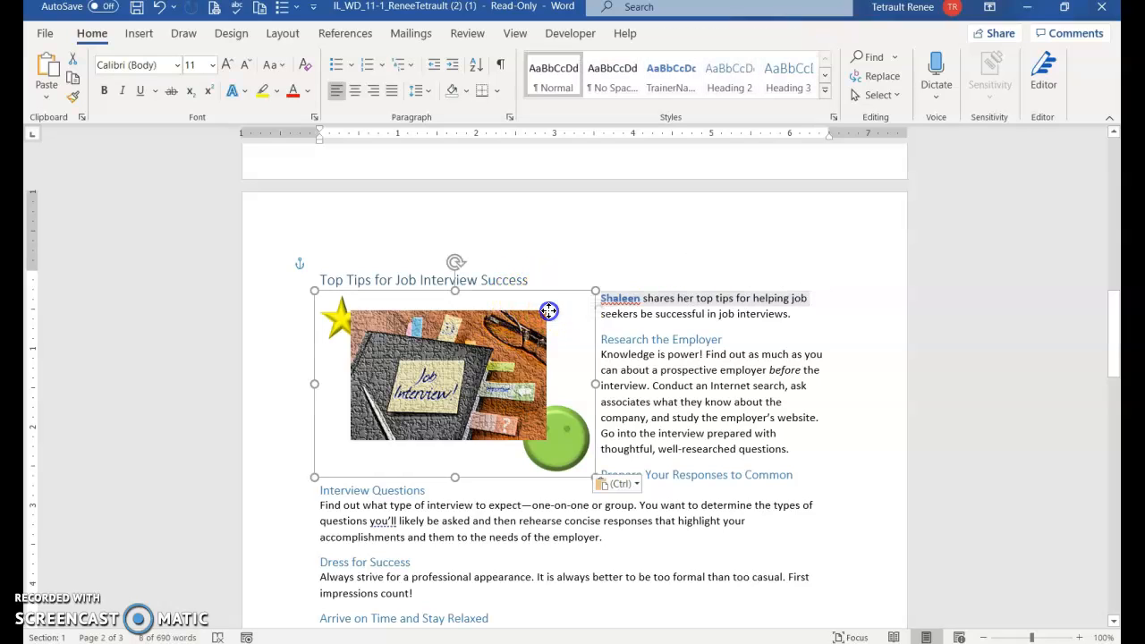
click(549, 311)
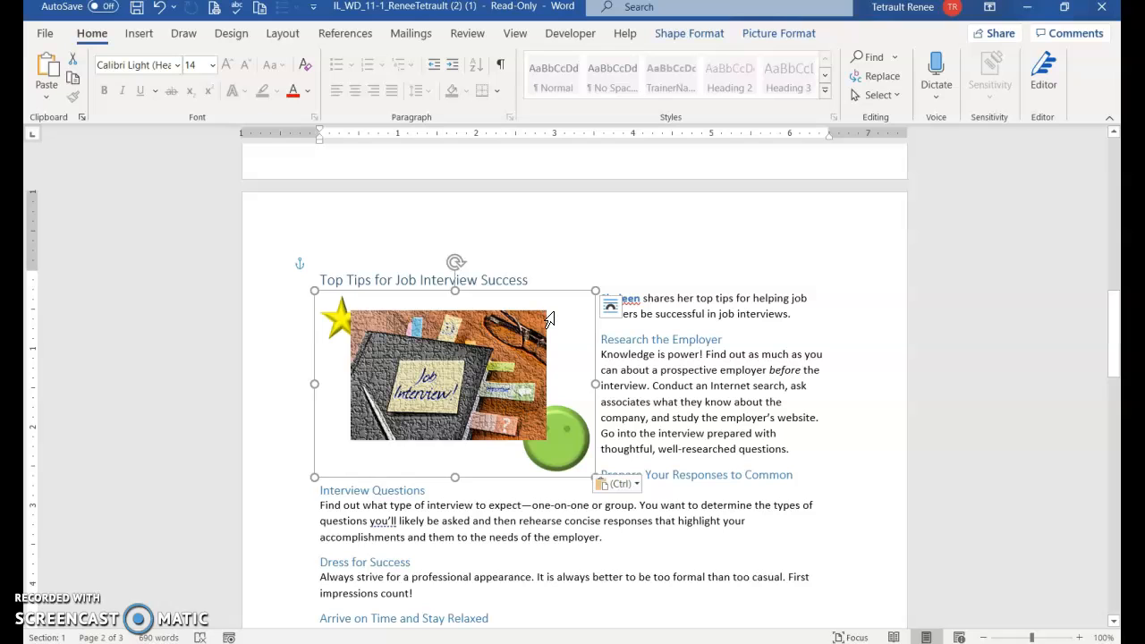
drag(548, 308, 797, 302)
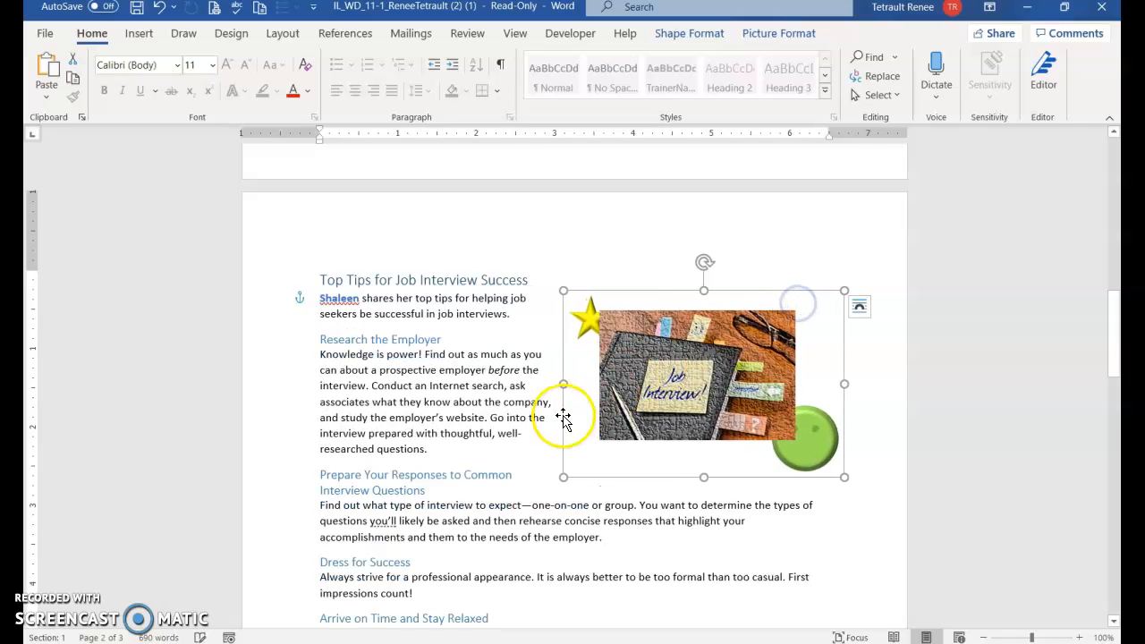
click(595, 413)
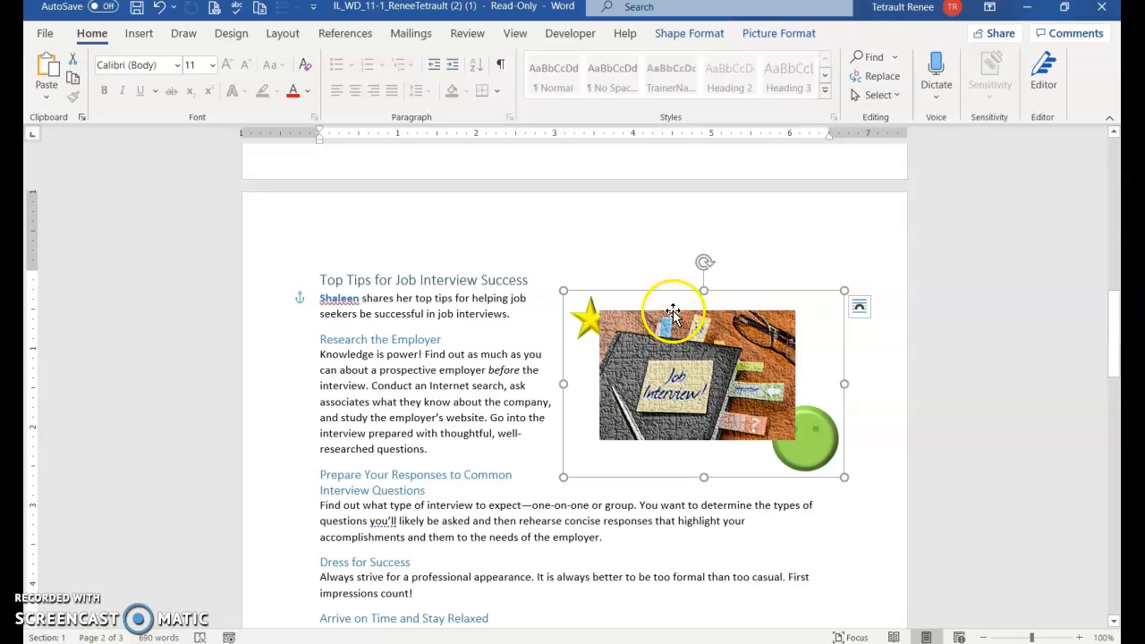
drag(676, 306, 680, 307)
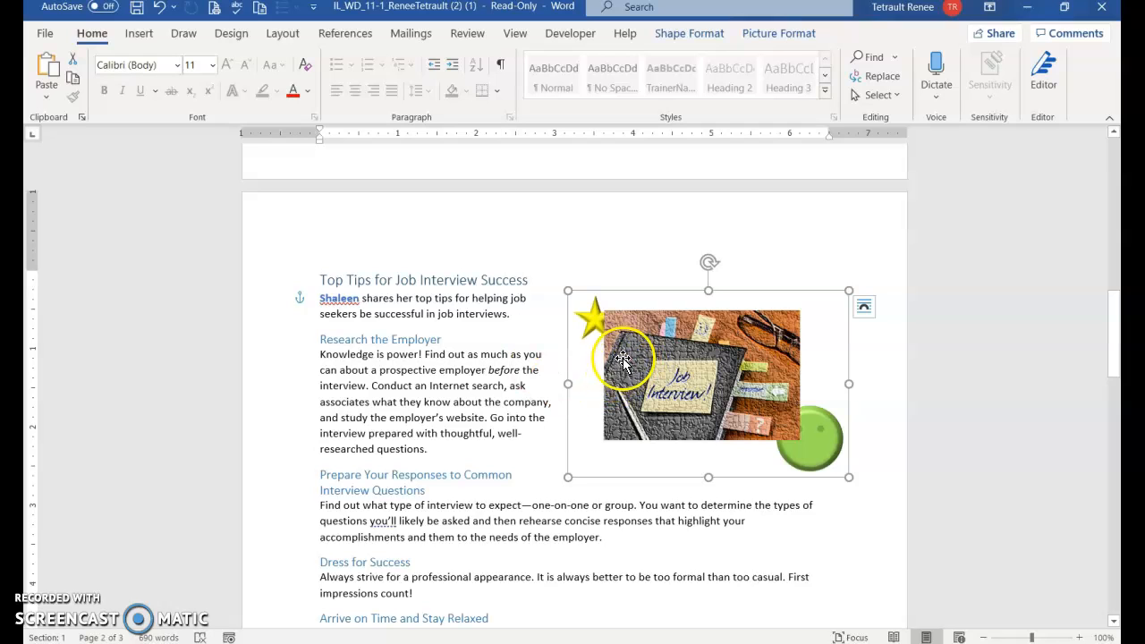
click(633, 299)
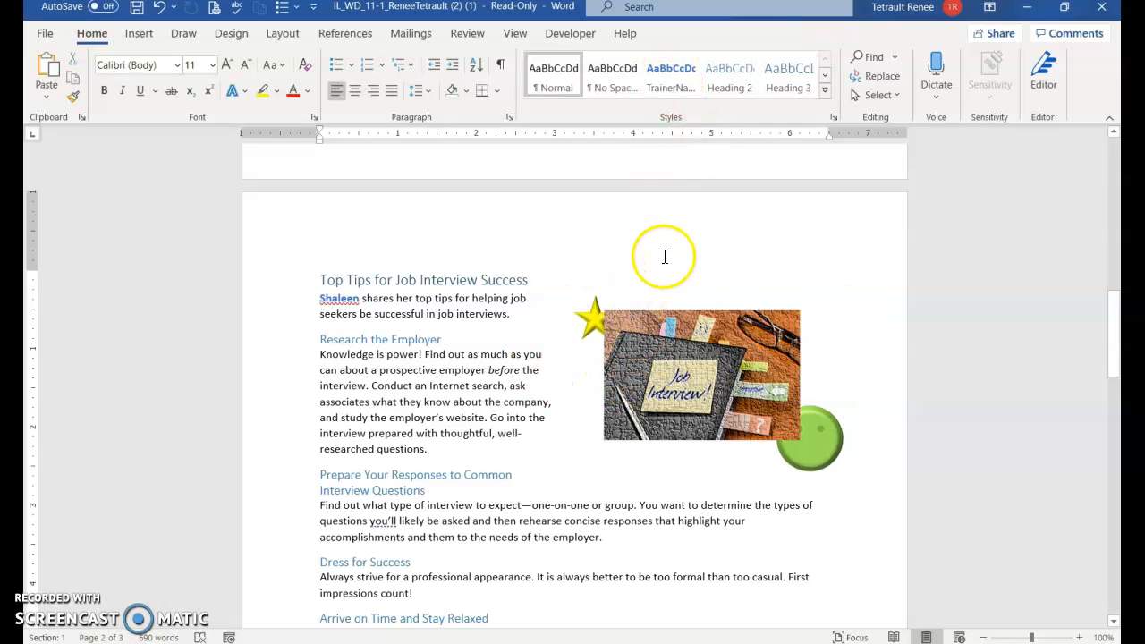
Compress all the document's pictures to Web (150 ppi) resolution, deleting their cropped areas.
click(656, 313)
click(801, 36)
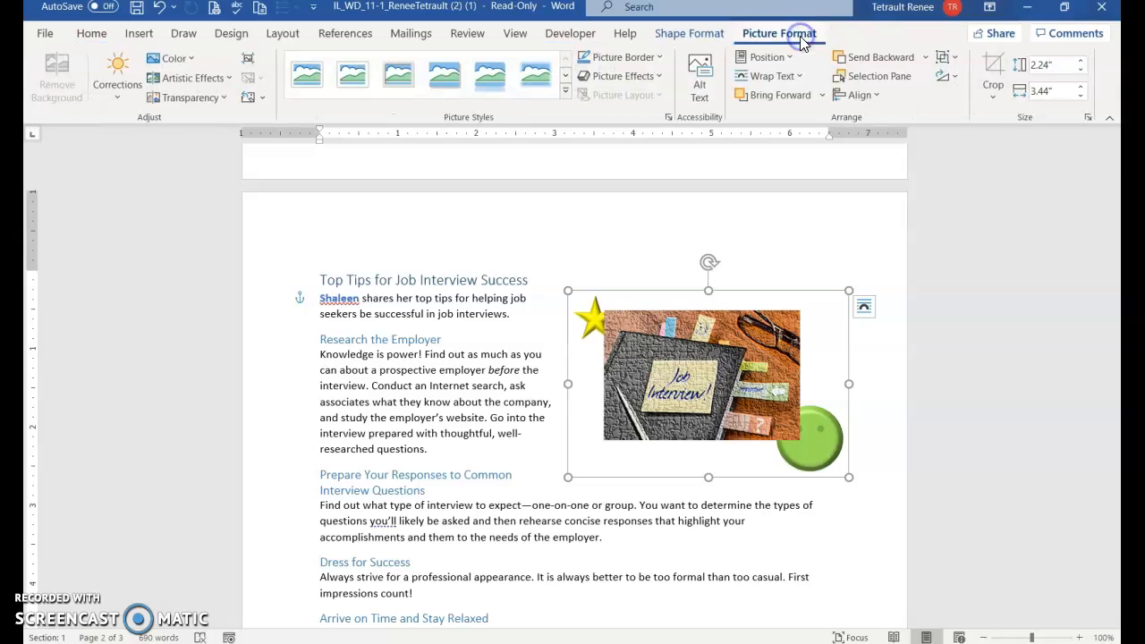
click(249, 69)
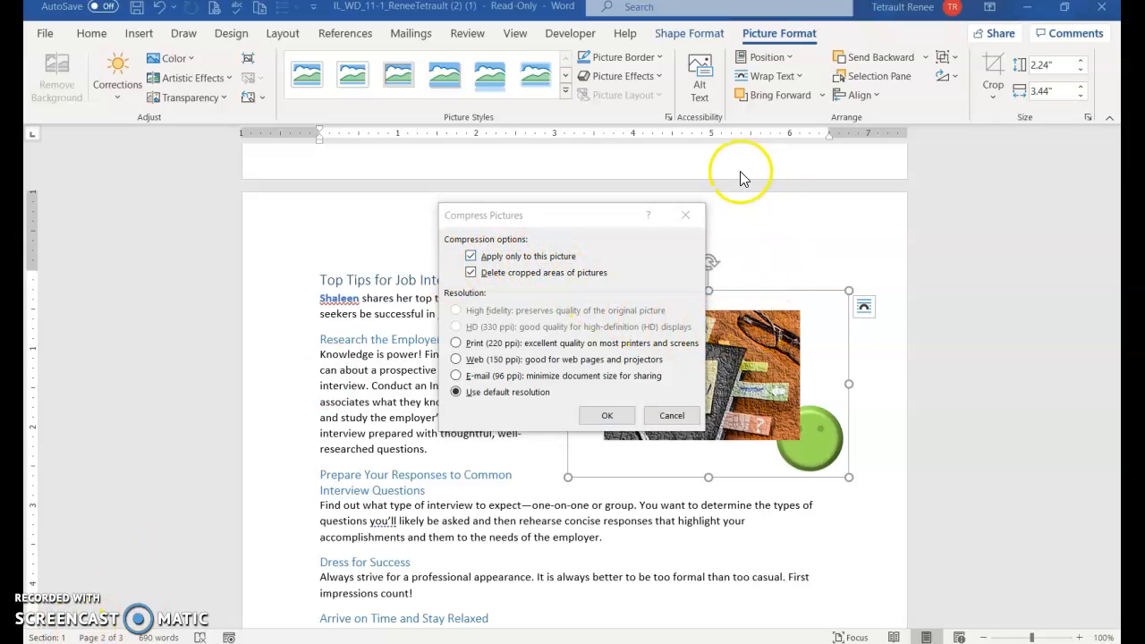
click(471, 258)
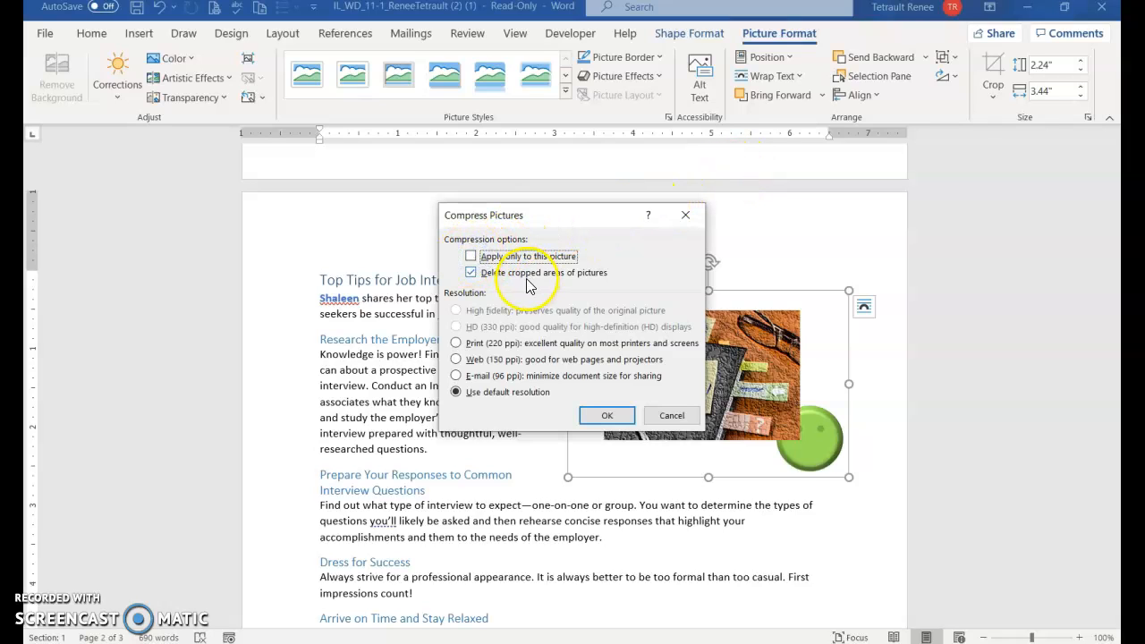
click(457, 360)
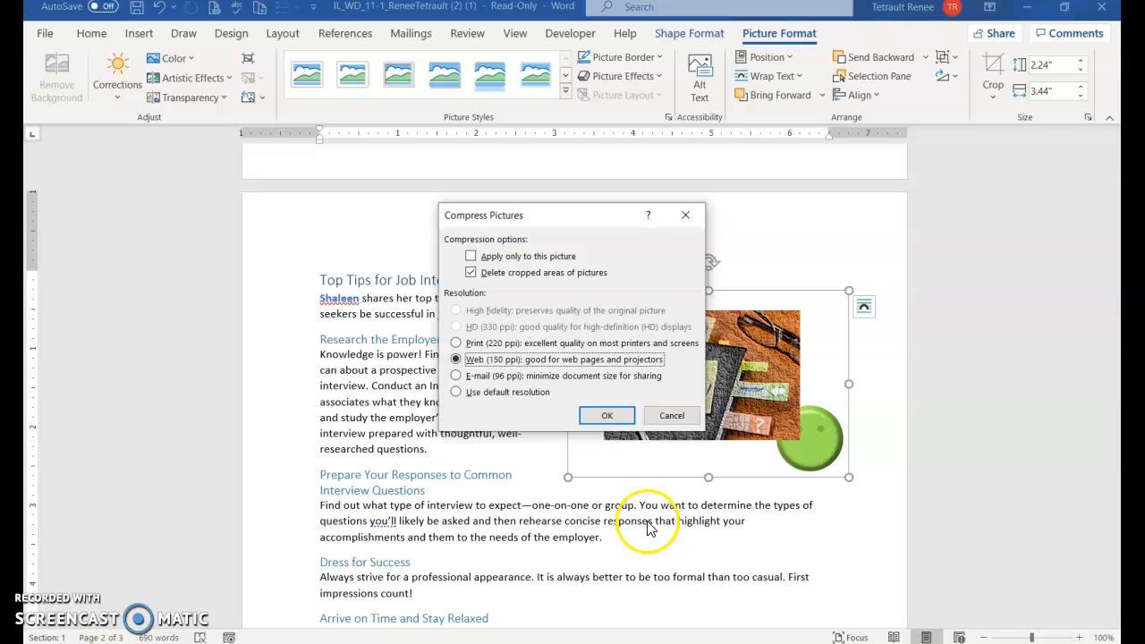
click(538, 365)
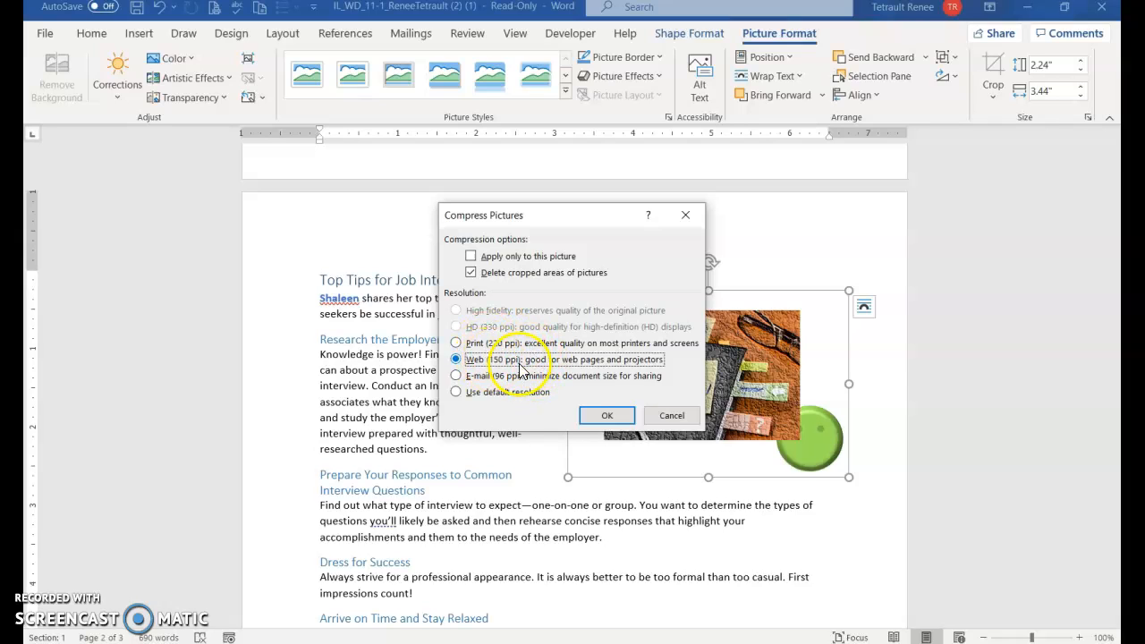
click(605, 416)
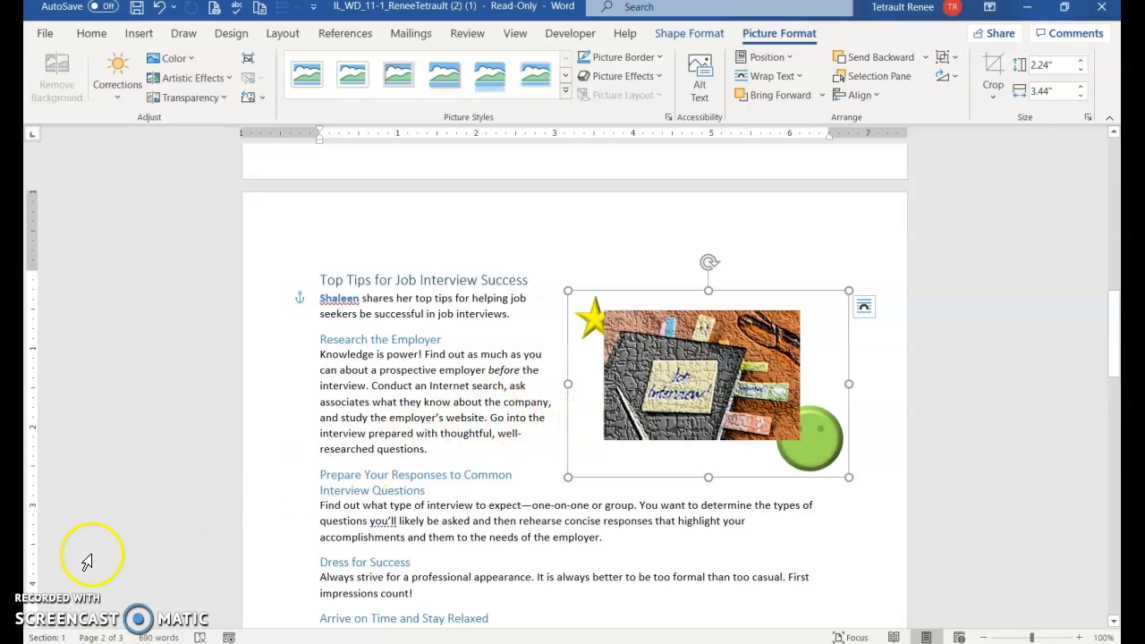
Select the three workshop names in the Top Workshops bullets and start a new Character style named Workshops from them.
click(409, 397)
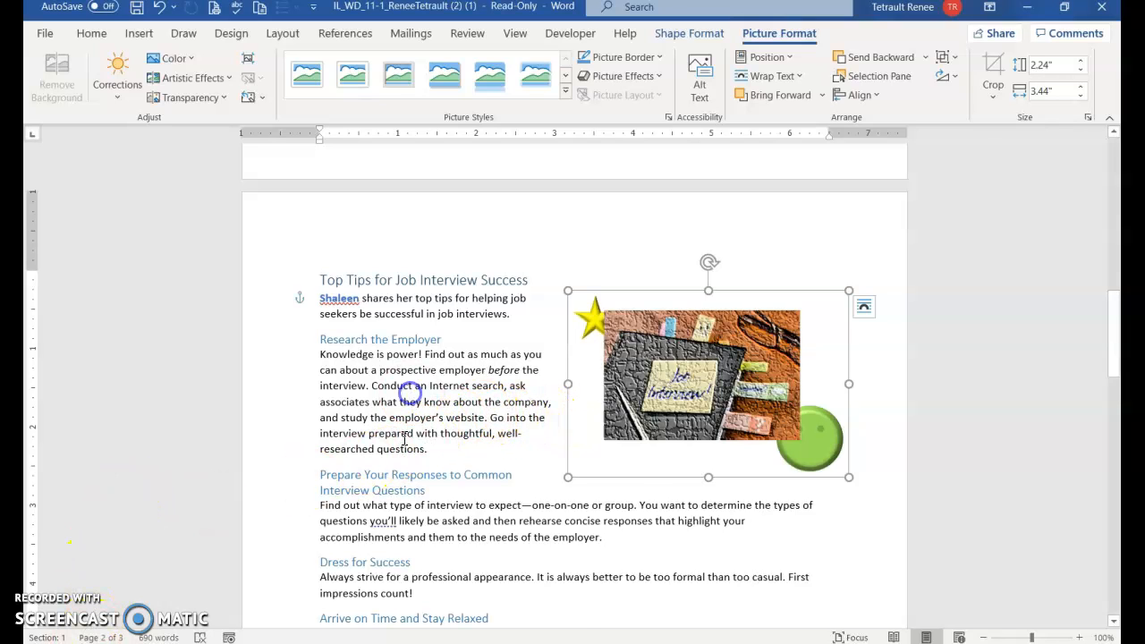
scroll(403, 454, up, 2)
scroll(403, 453, up, 10)
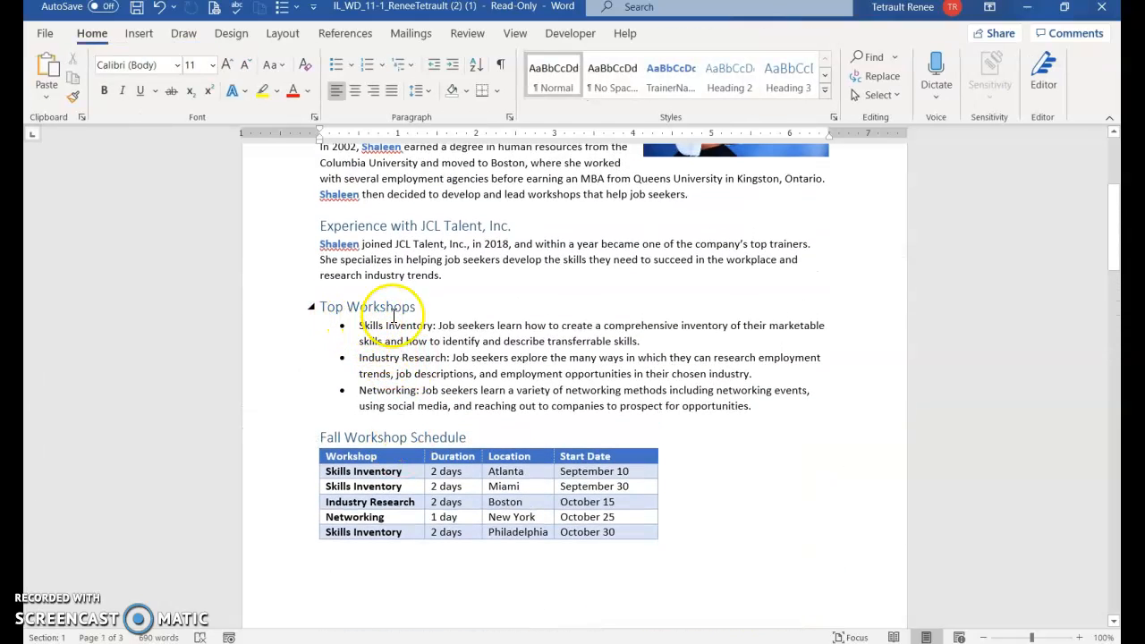
drag(361, 326, 418, 329)
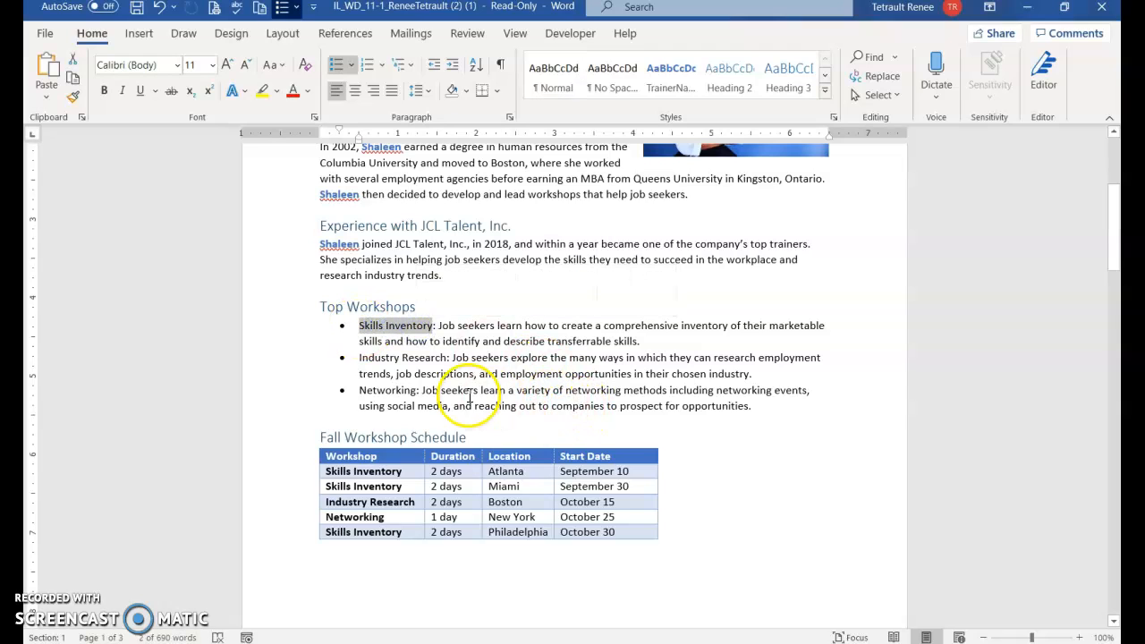
drag(359, 357, 446, 360)
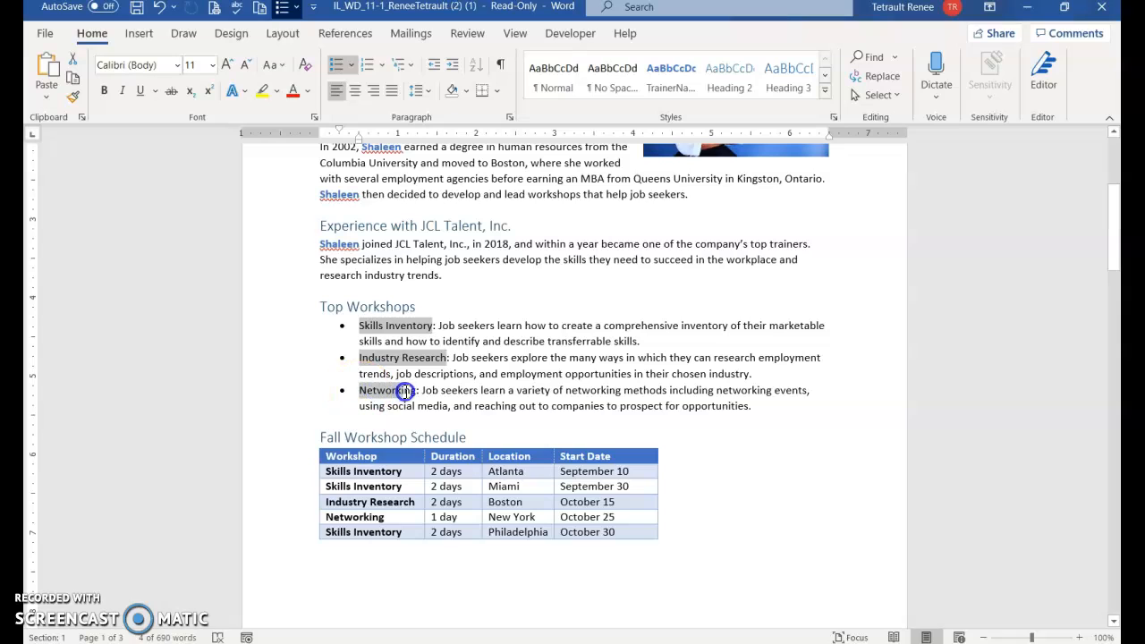
drag(413, 394, 417, 394)
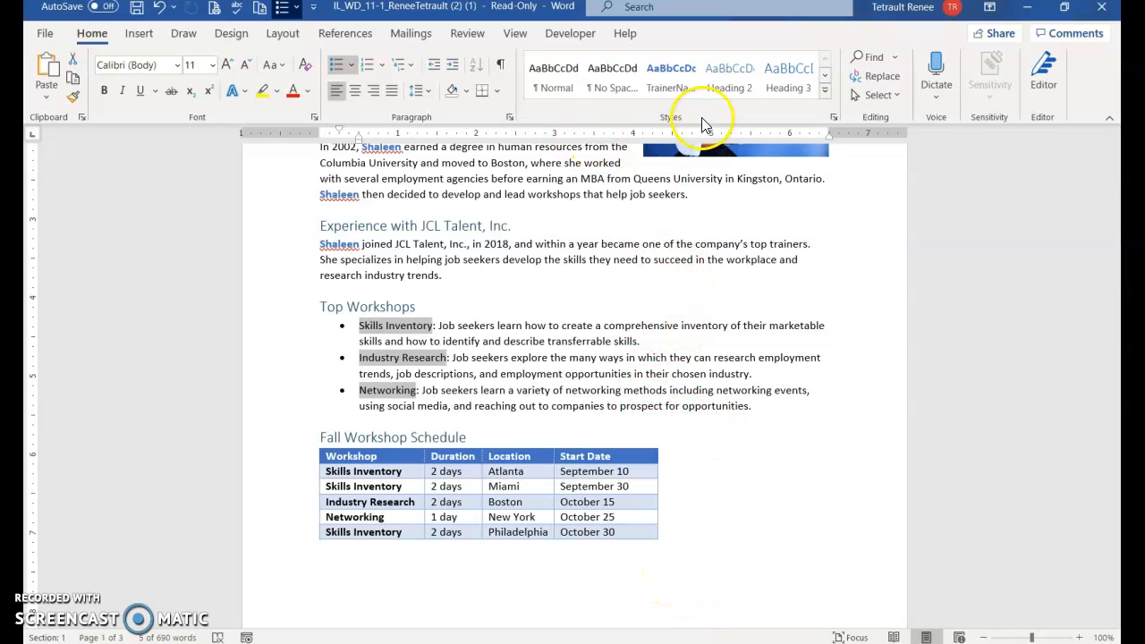
click(834, 118)
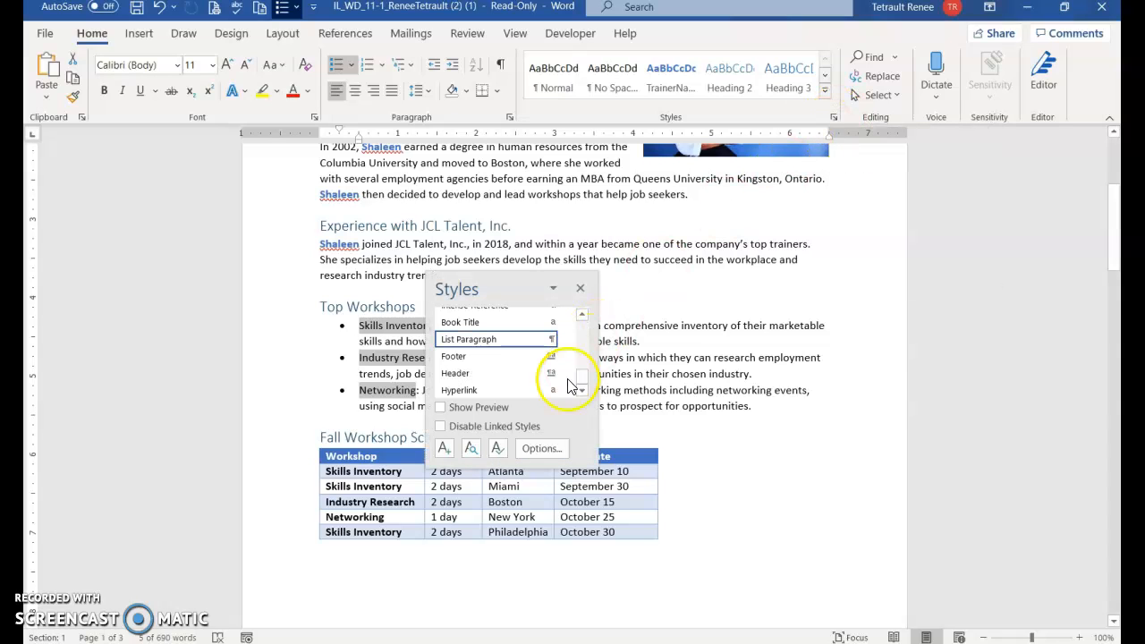
click(442, 457)
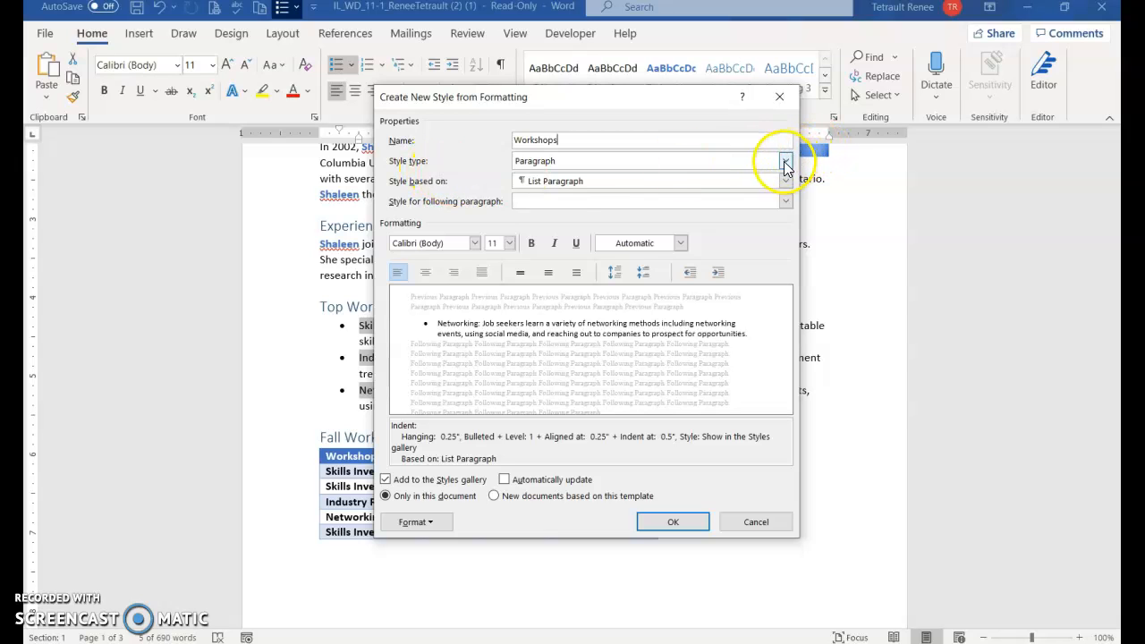
click(785, 161)
click(519, 188)
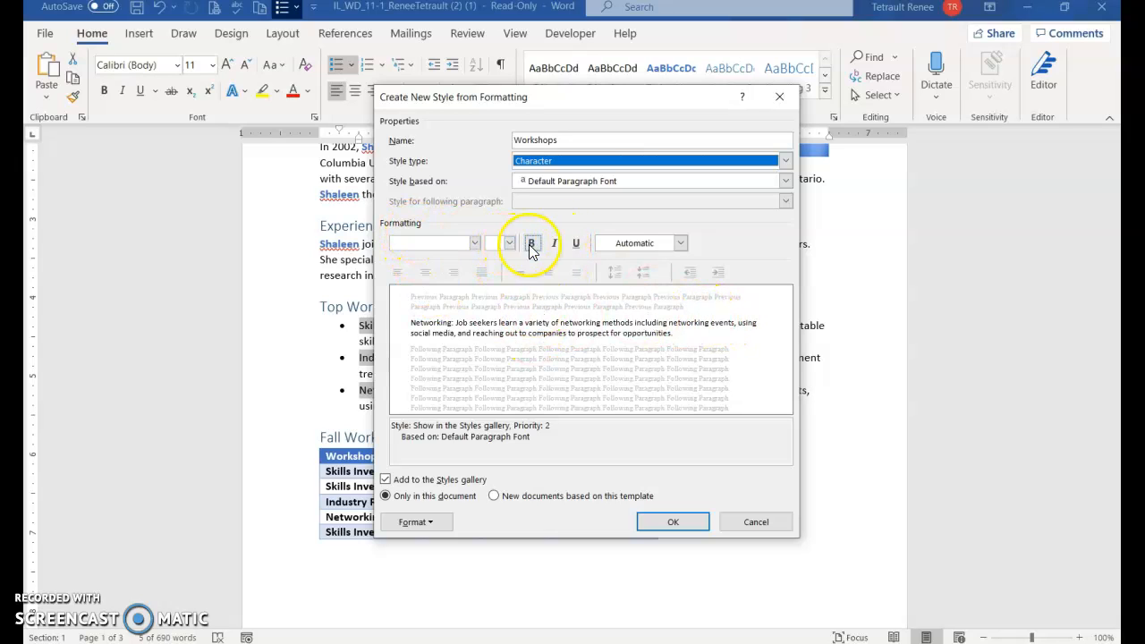
Format the new Workshops style as bold, italic and purple, and create it for the selected workshop names.
click(531, 244)
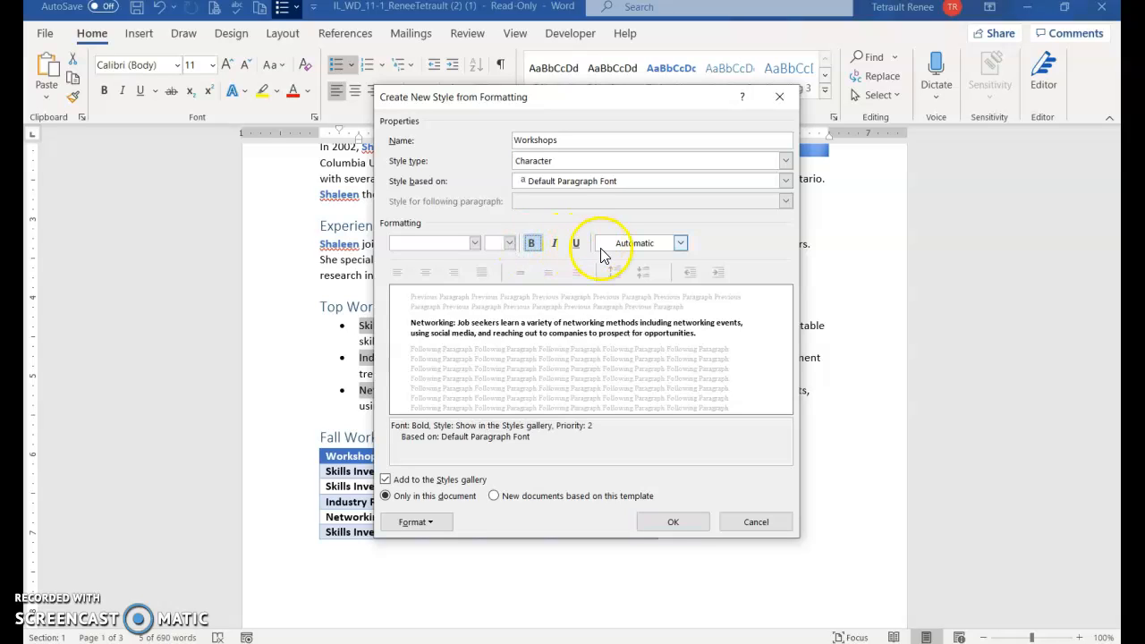
click(554, 243)
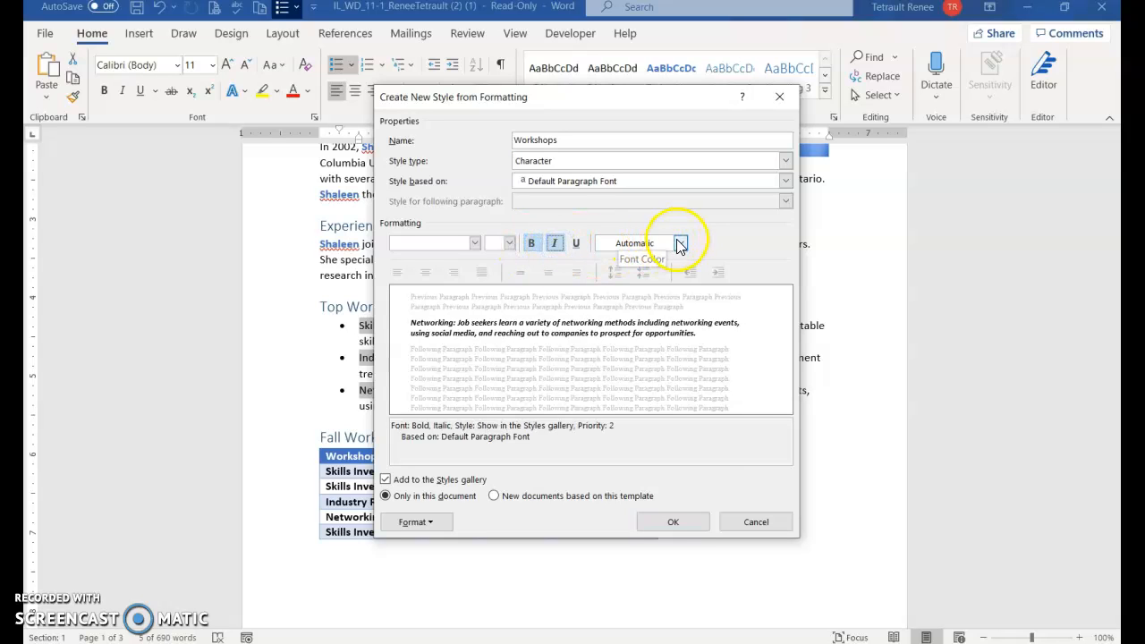
click(680, 243)
click(720, 419)
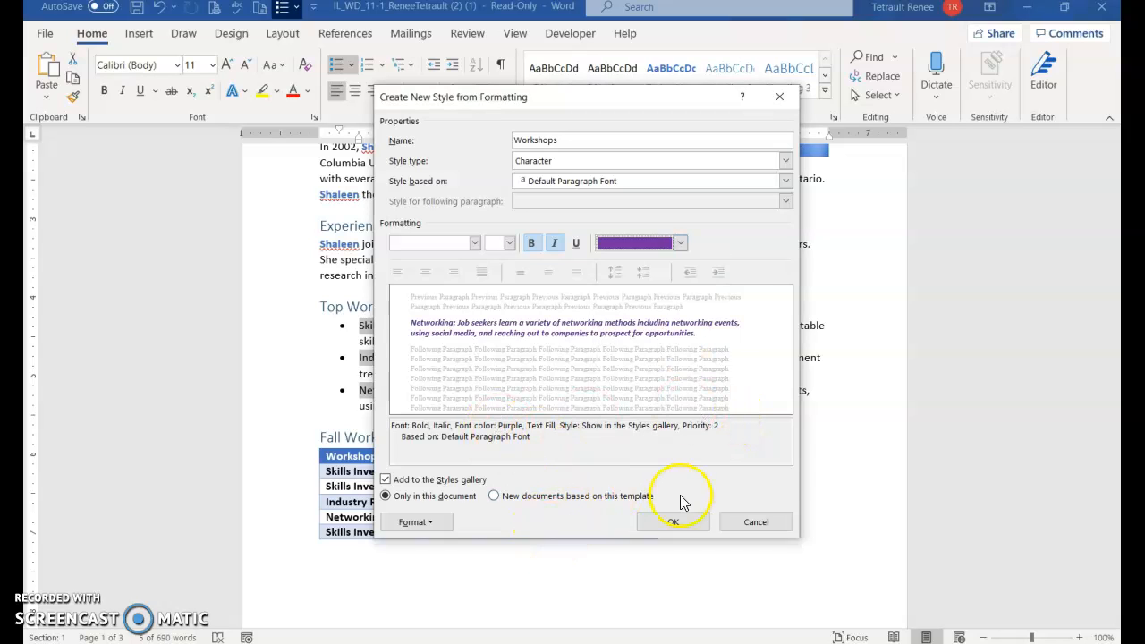
click(674, 528)
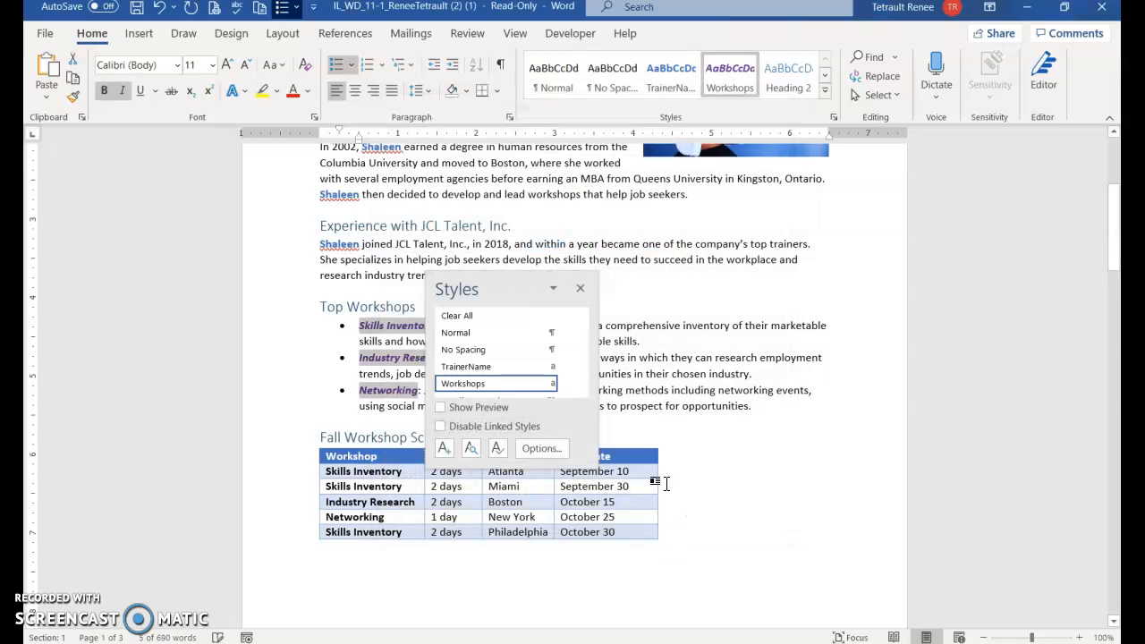
drag(514, 290, 926, 299)
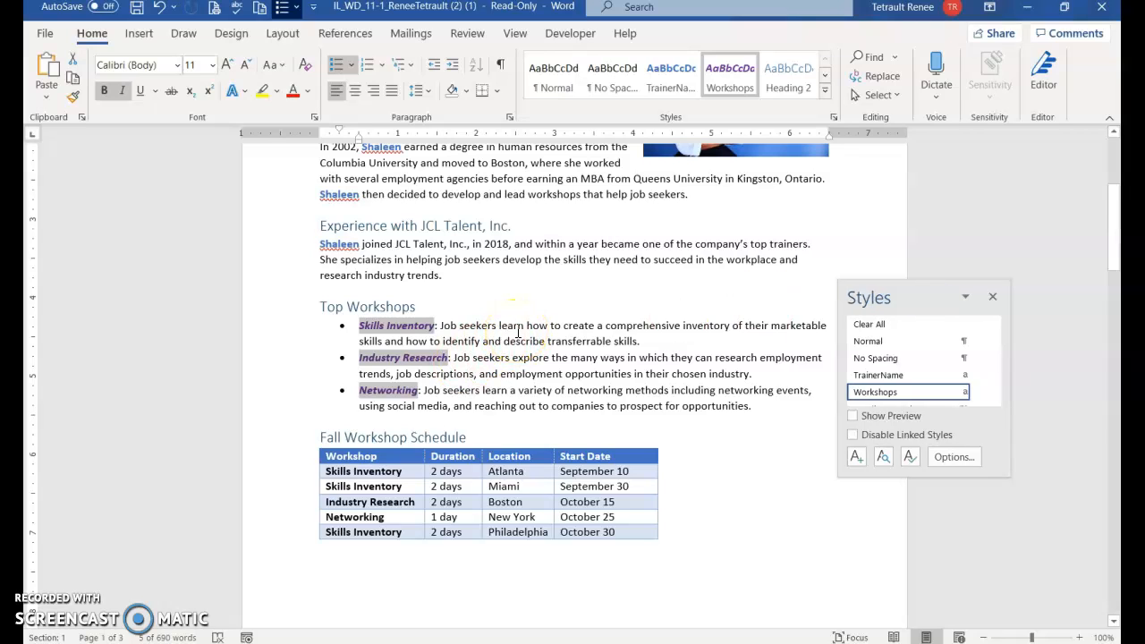
click(516, 337)
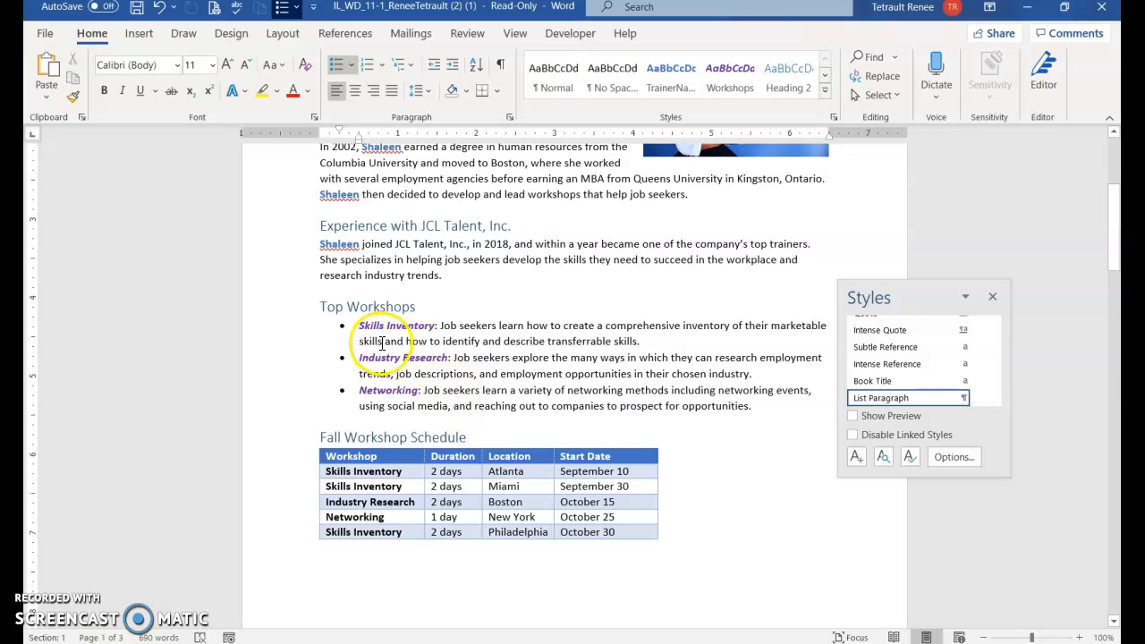
Change the font color of "Skills Inventory" in the first Top Workshops bullet to red.
drag(359, 327, 435, 327)
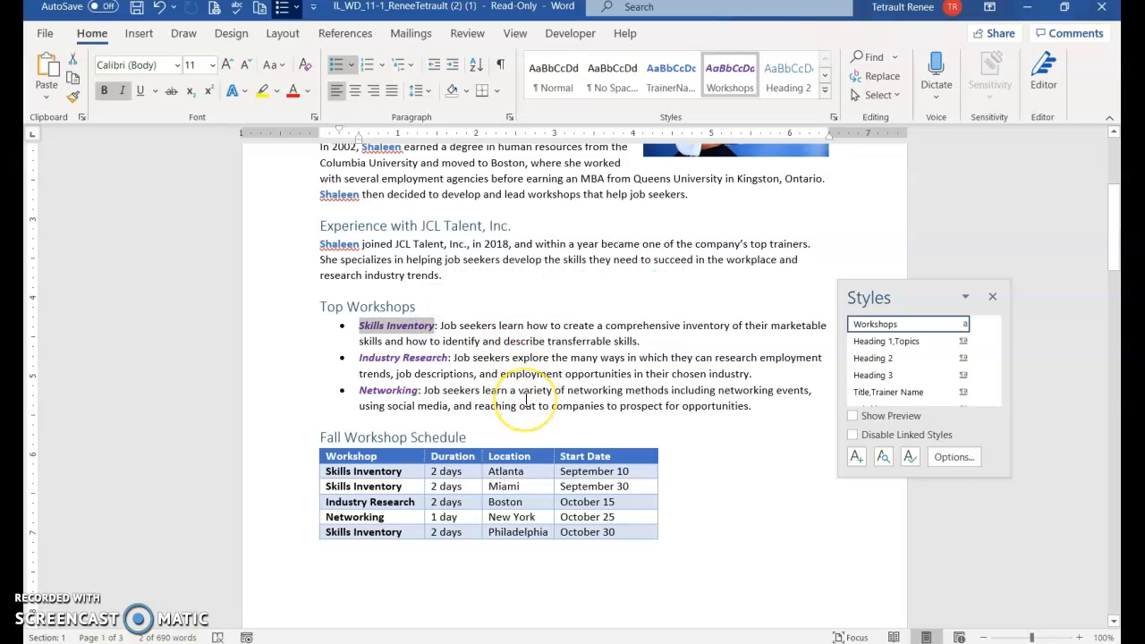
click(308, 91)
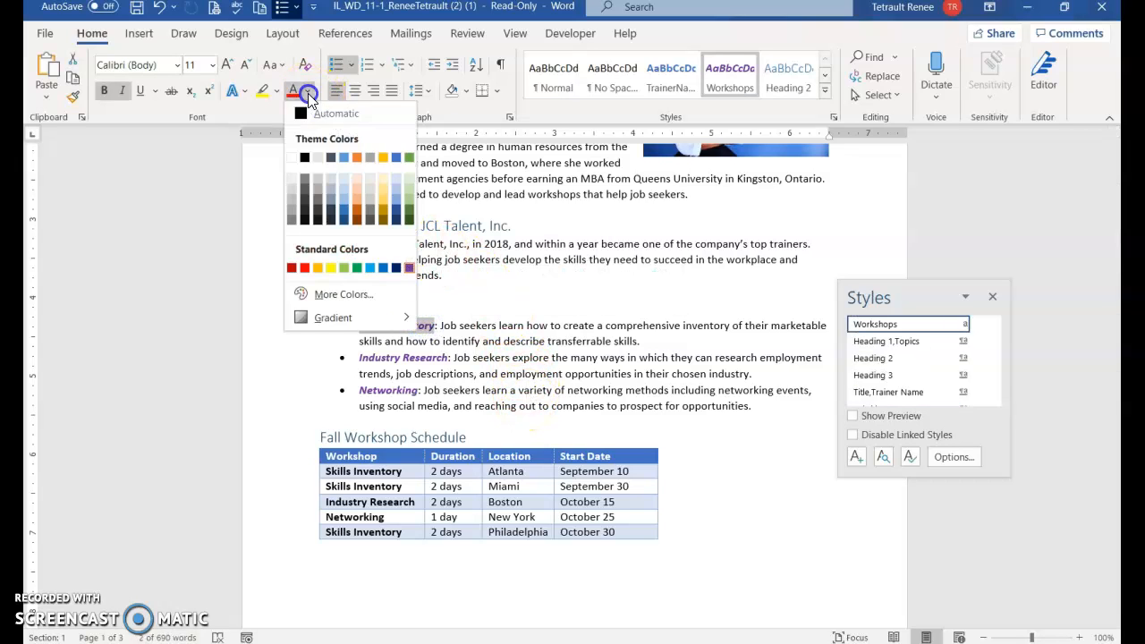
click(303, 268)
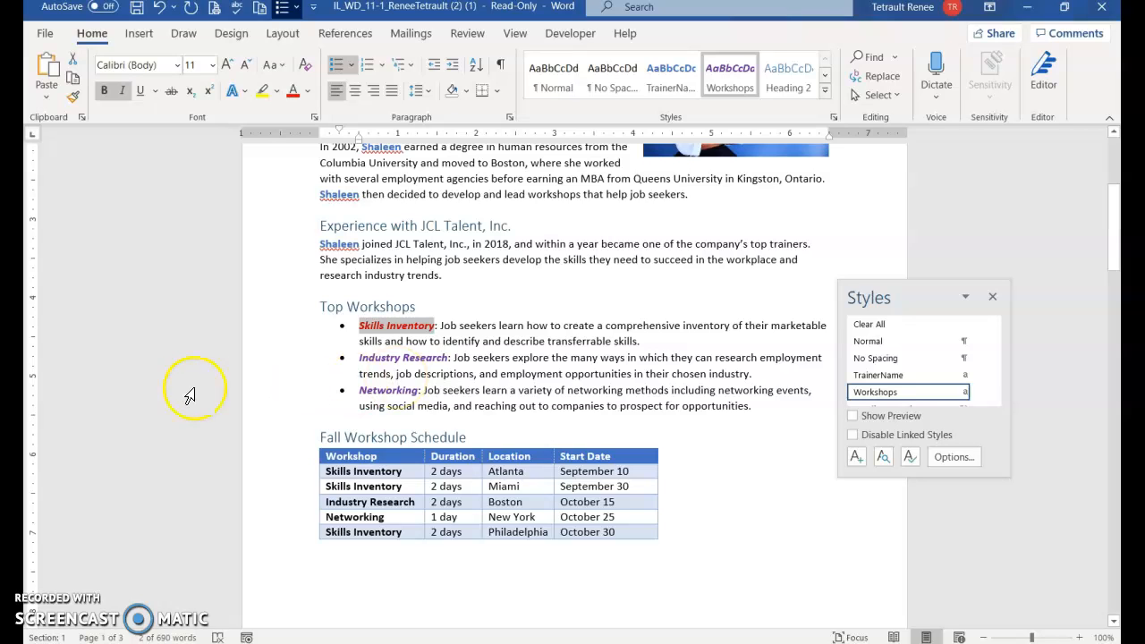
Update the Workshops style to match the red "Skills Inventory" text and close the list of styles.
right_click(733, 77)
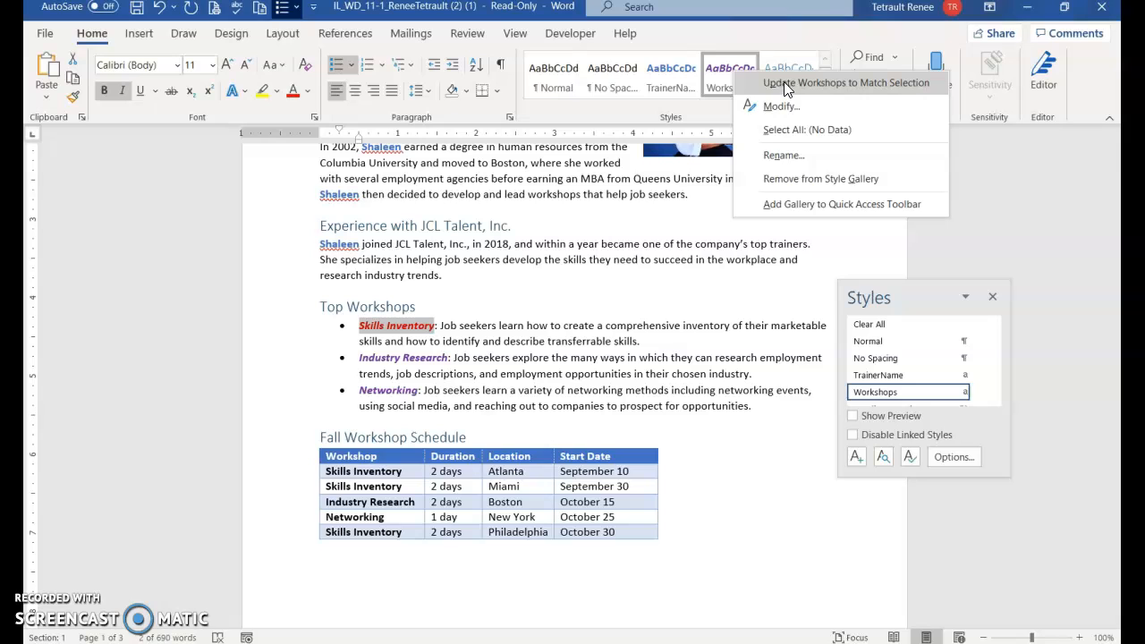
click(571, 291)
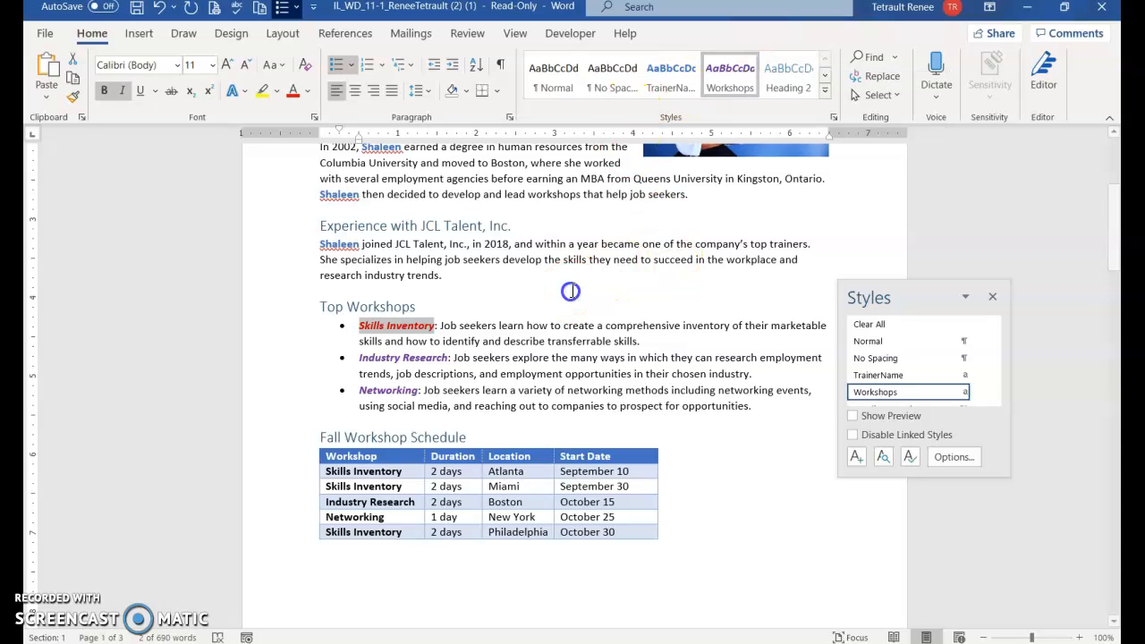
right_click(736, 78)
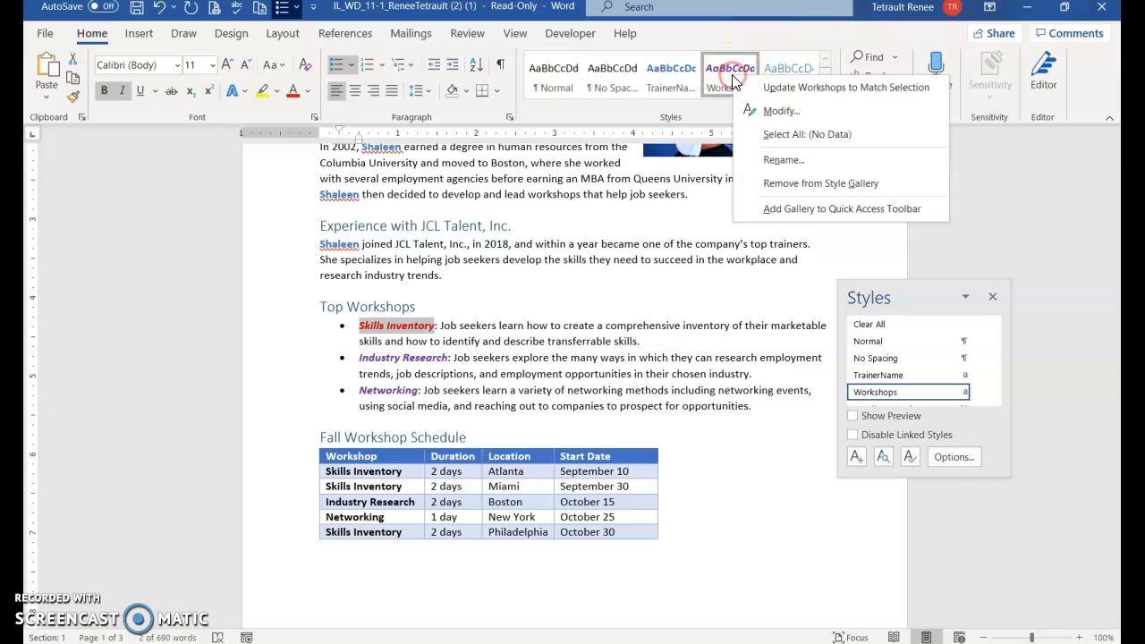
click(776, 88)
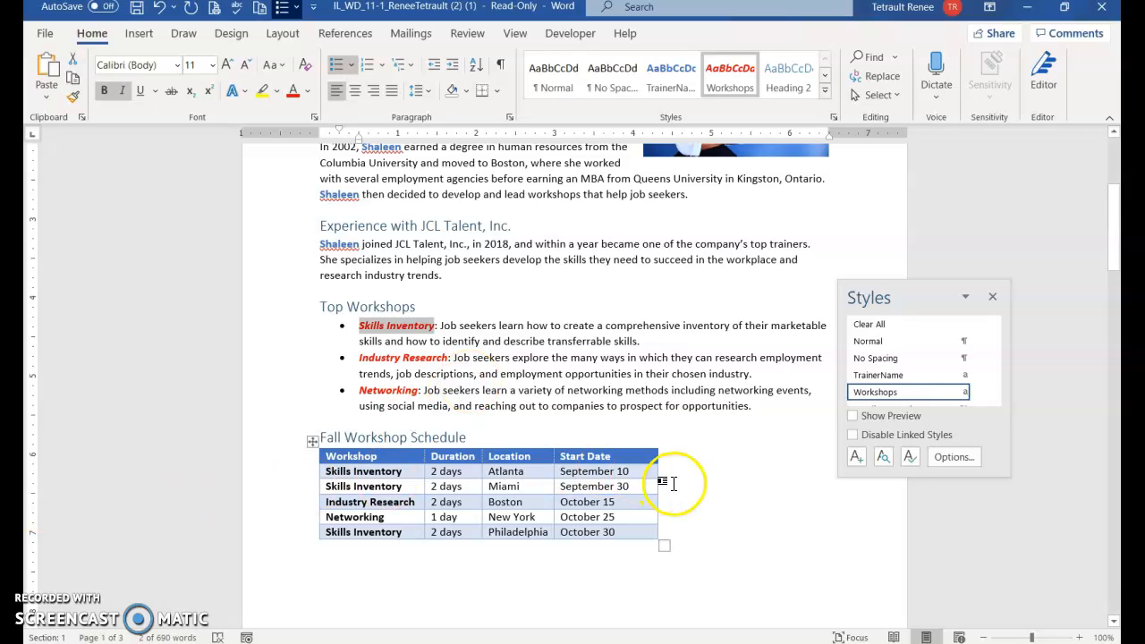
click(992, 299)
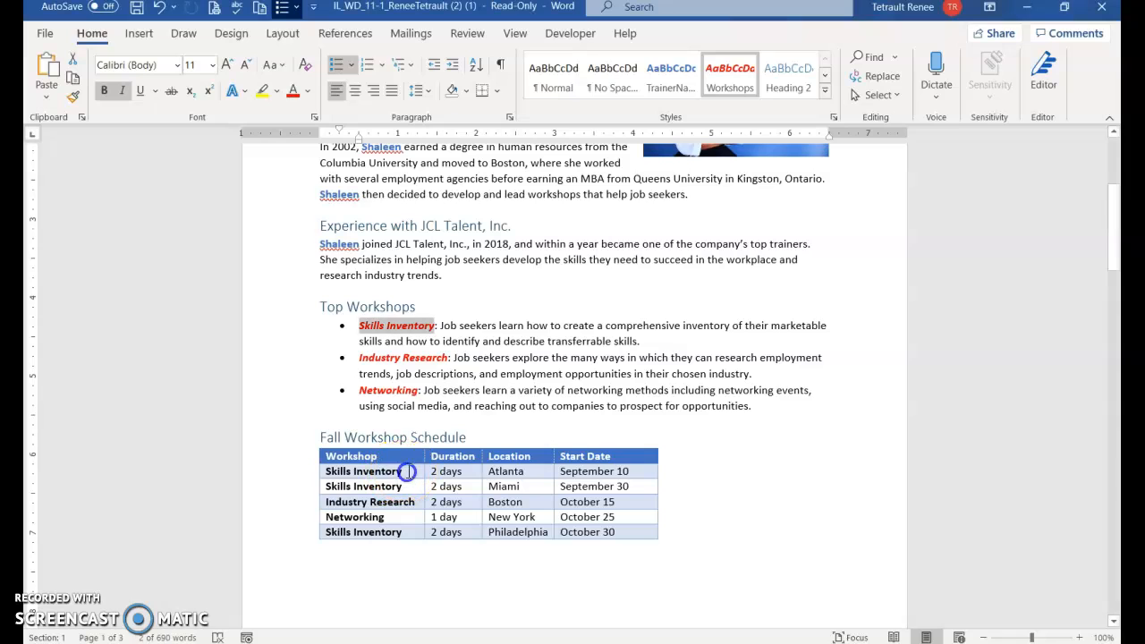
Give the schedule table the alt text title "Fall Workshop Schedule" and description "Five workshops are listed along with their durations, locations, and dates.".
click(414, 473)
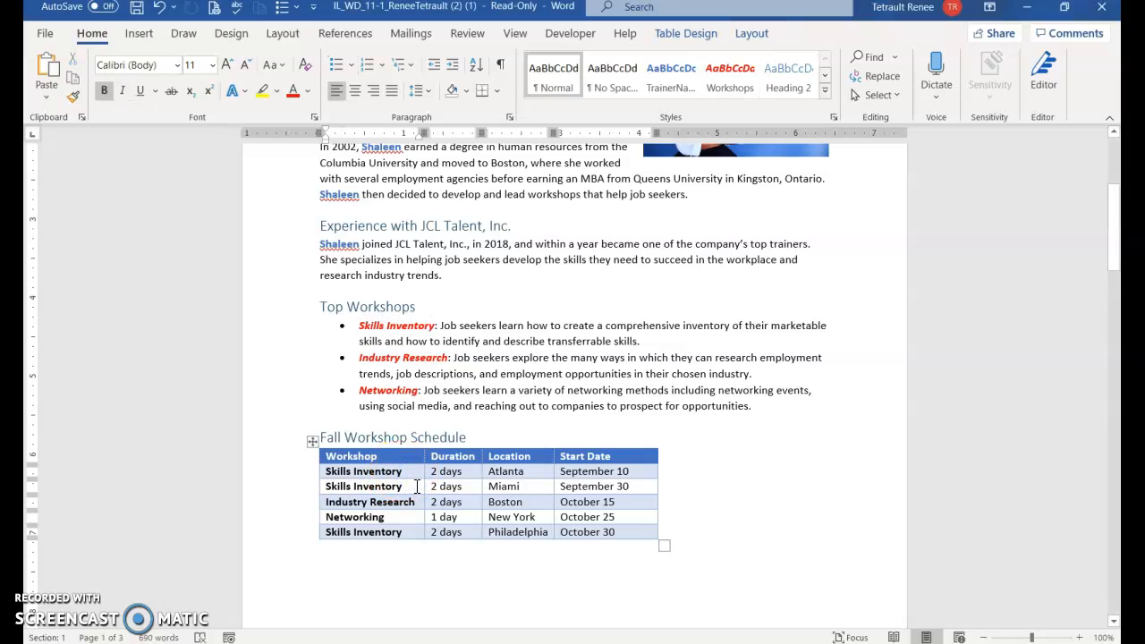
click(313, 442)
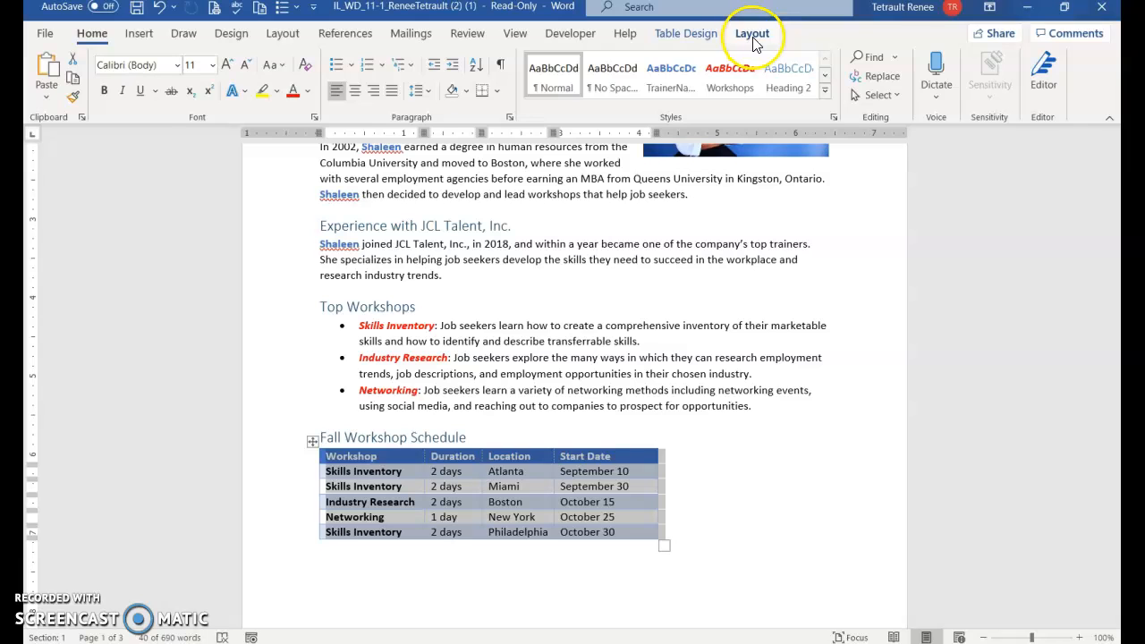
click(753, 35)
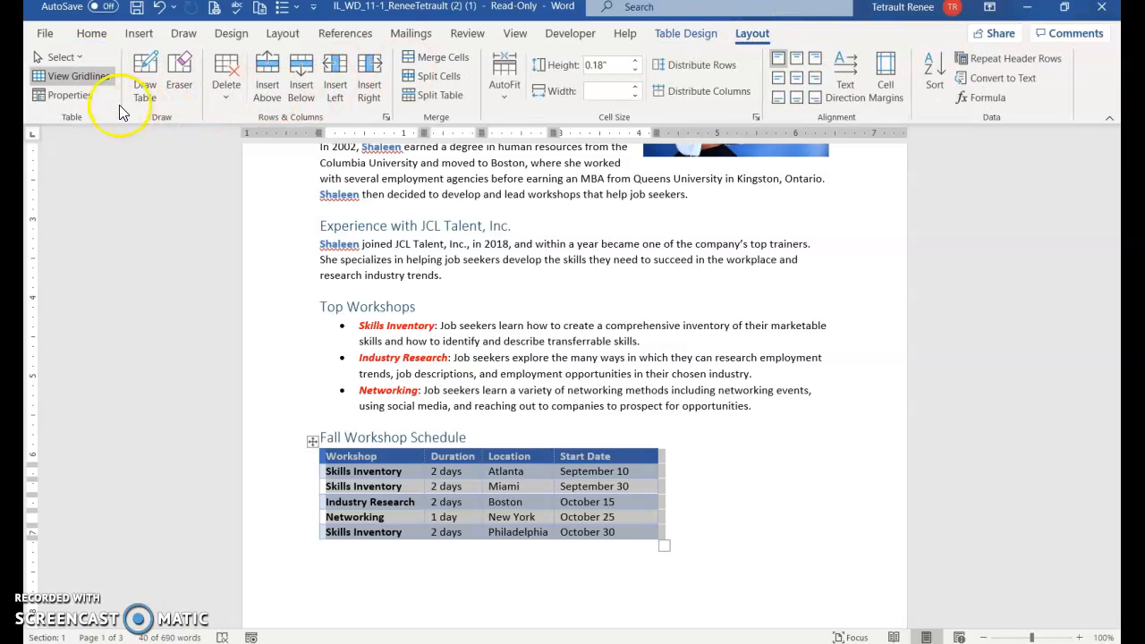
click(85, 95)
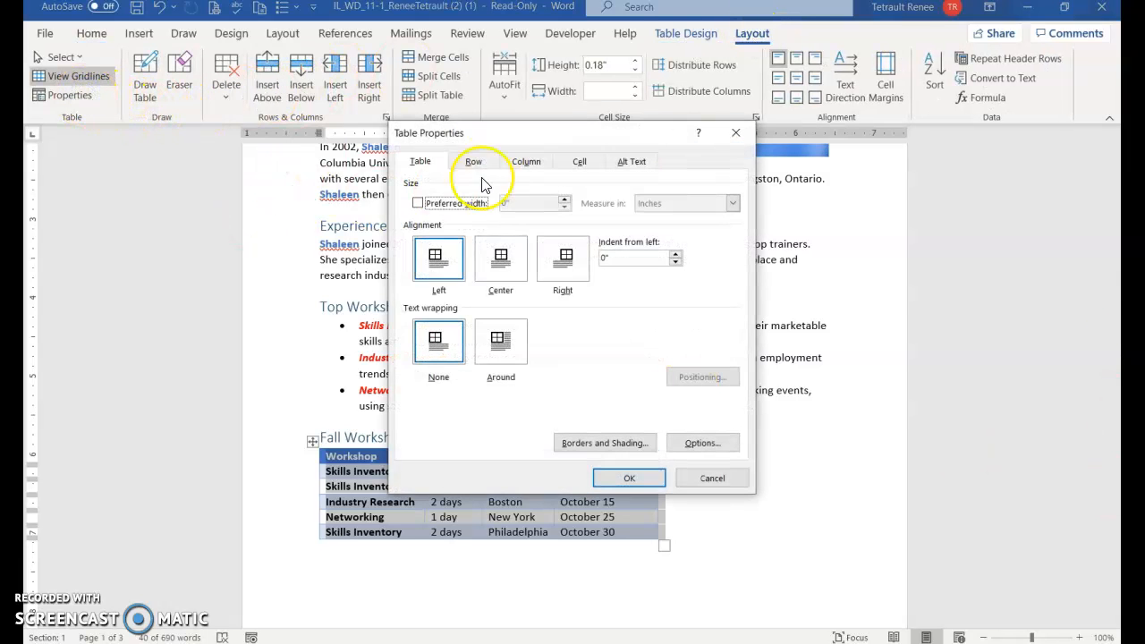
click(631, 165)
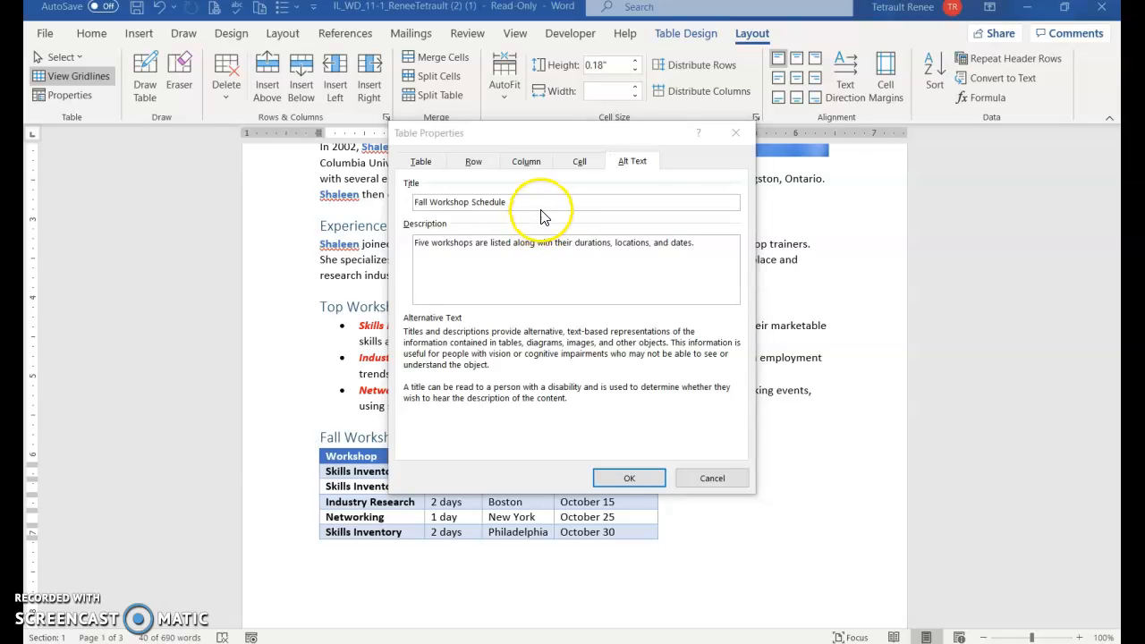
drag(577, 134, 676, 134)
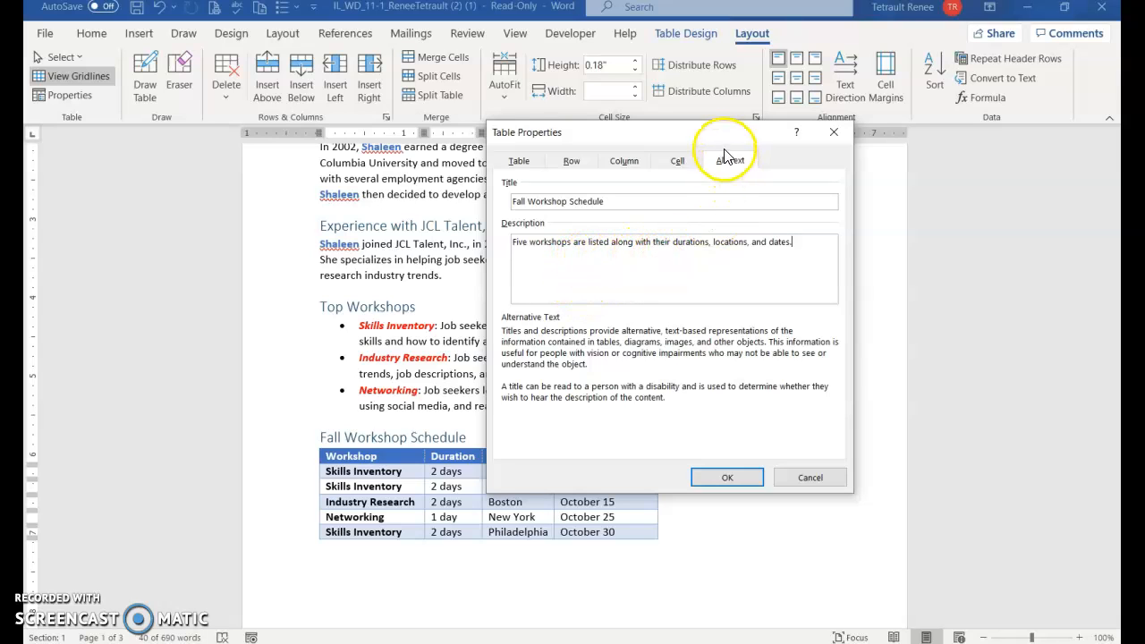
drag(723, 140, 785, 143)
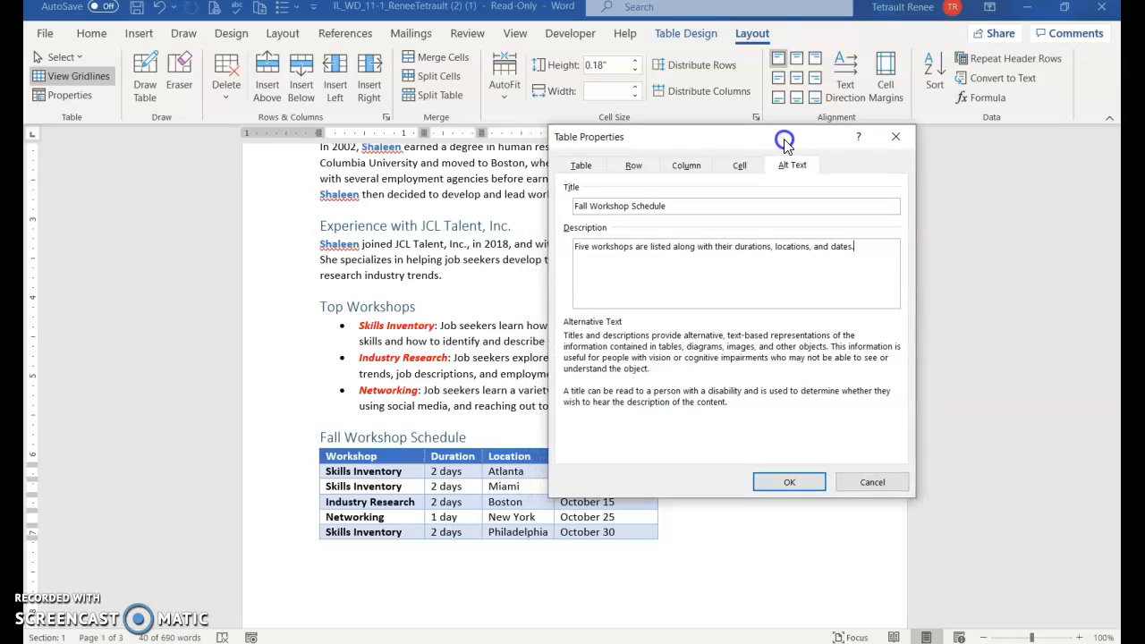
click(788, 486)
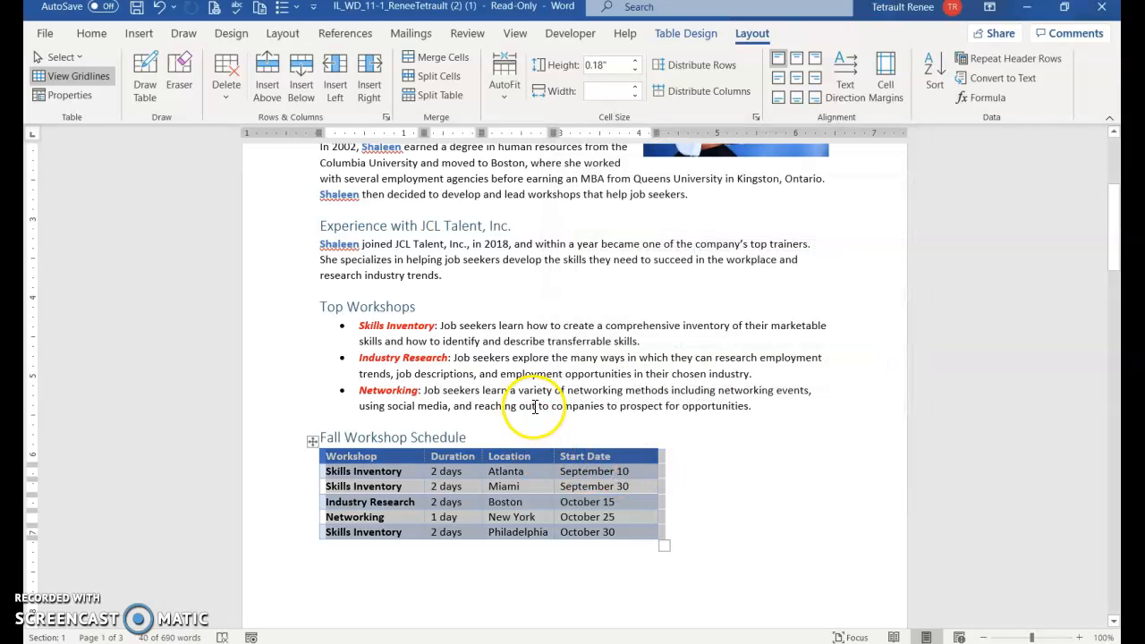
click(533, 405)
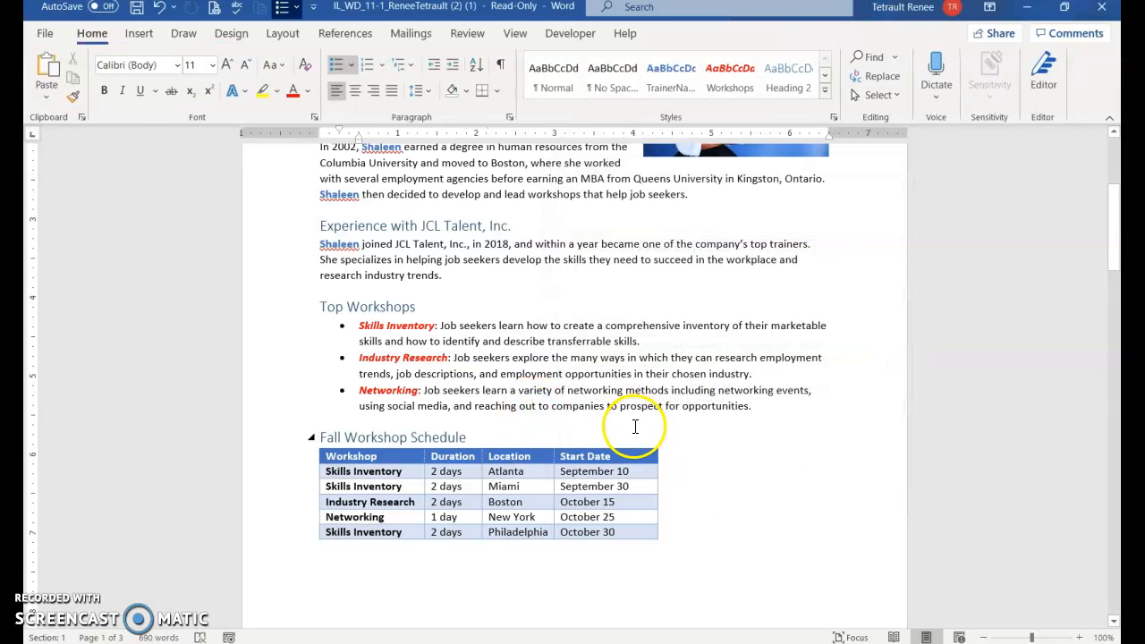